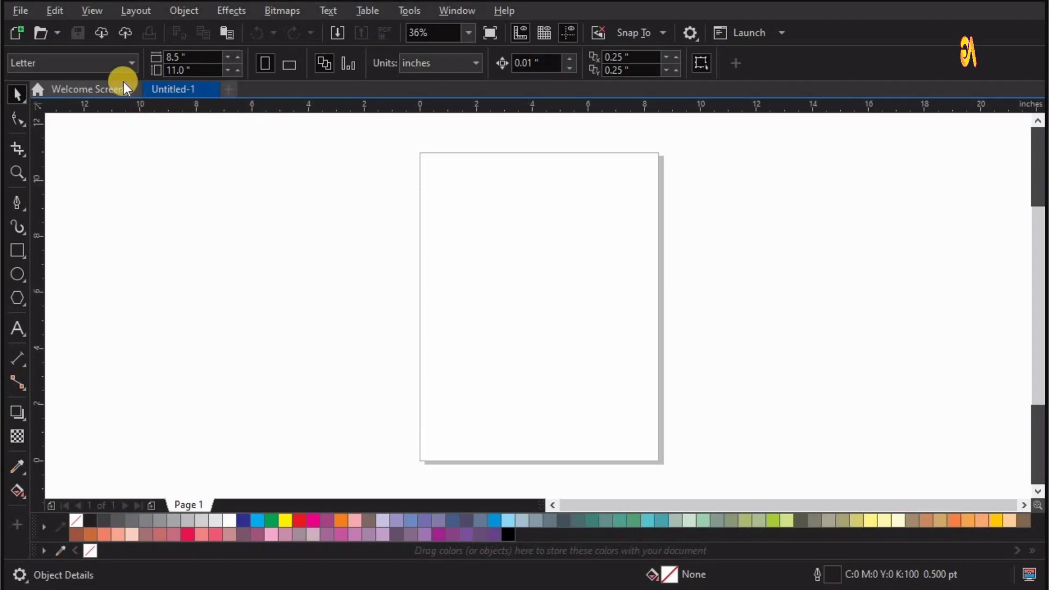
- Bring up an enlarged Import dialog showing the Downloads folder of orange and landscape images
{"action": "left_click", "coordinate": [32, 12]}
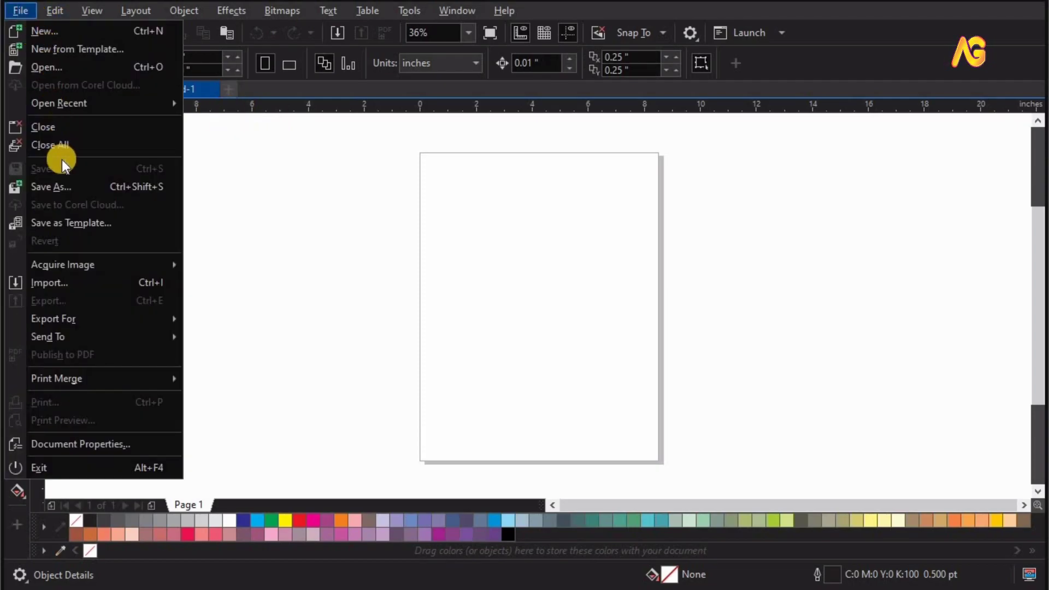
{"action": "left_click", "coordinate": [58, 283]}
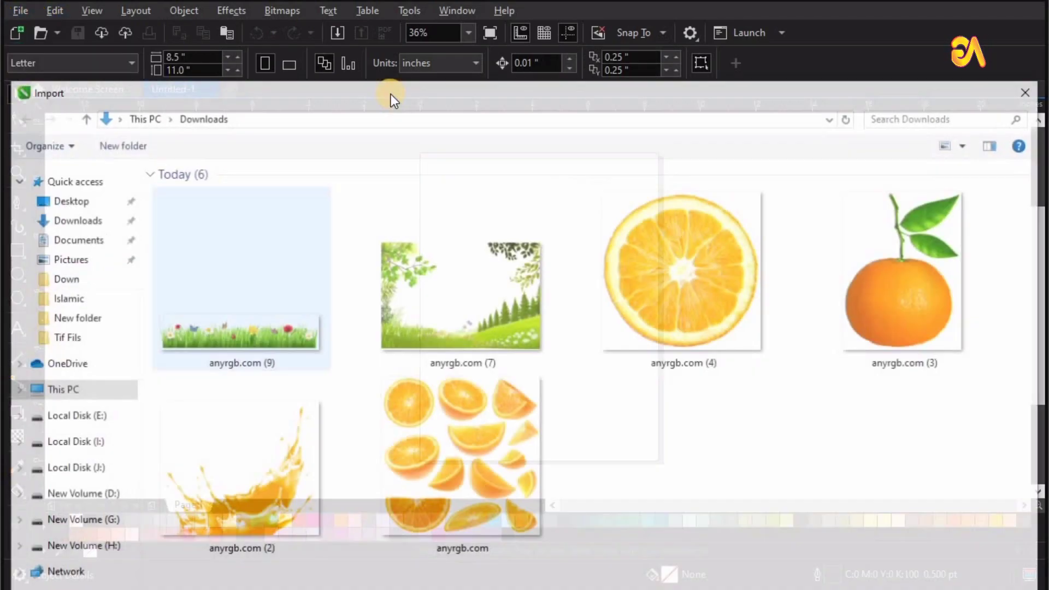
{"action": "left_click_drag", "start_coordinate": [391, 94], "coordinate": [388, 11]}
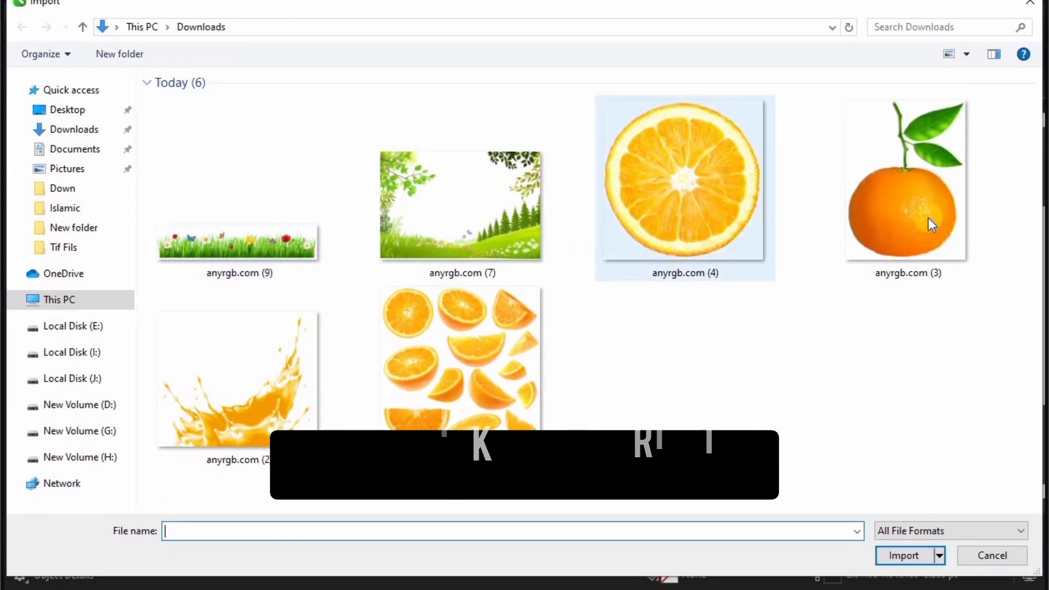
- Import the orange slice and leafy orange images beside the page, then zoom in on the orange
{"action": "left_click", "coordinate": [931, 219], "text": "ctrl"}
{"action": "left_click", "coordinate": [892, 556]}
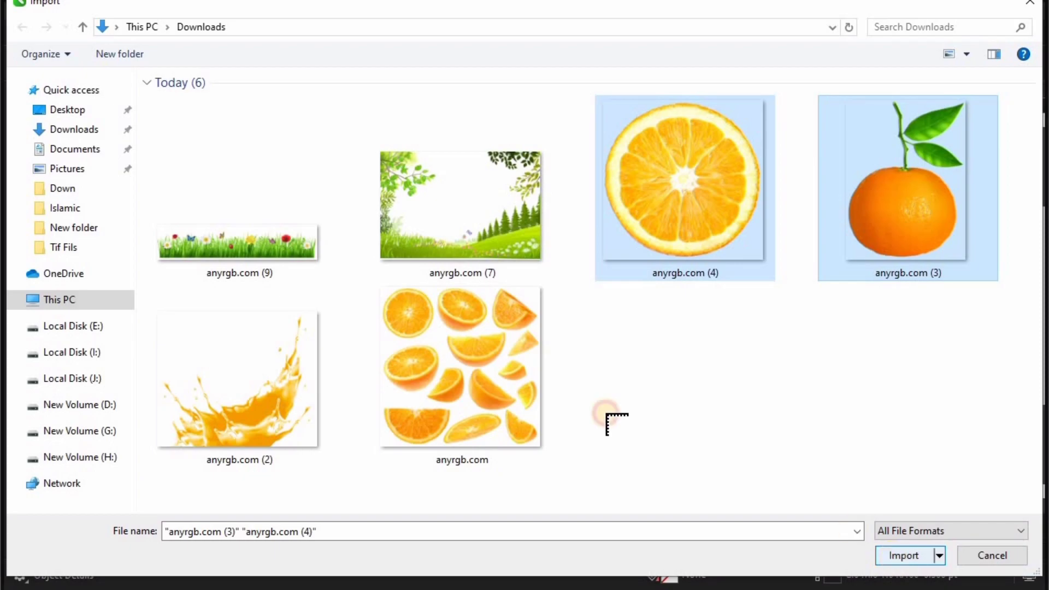
{"action": "left_click_drag", "start_coordinate": [184, 164], "coordinate": [304, 308]}
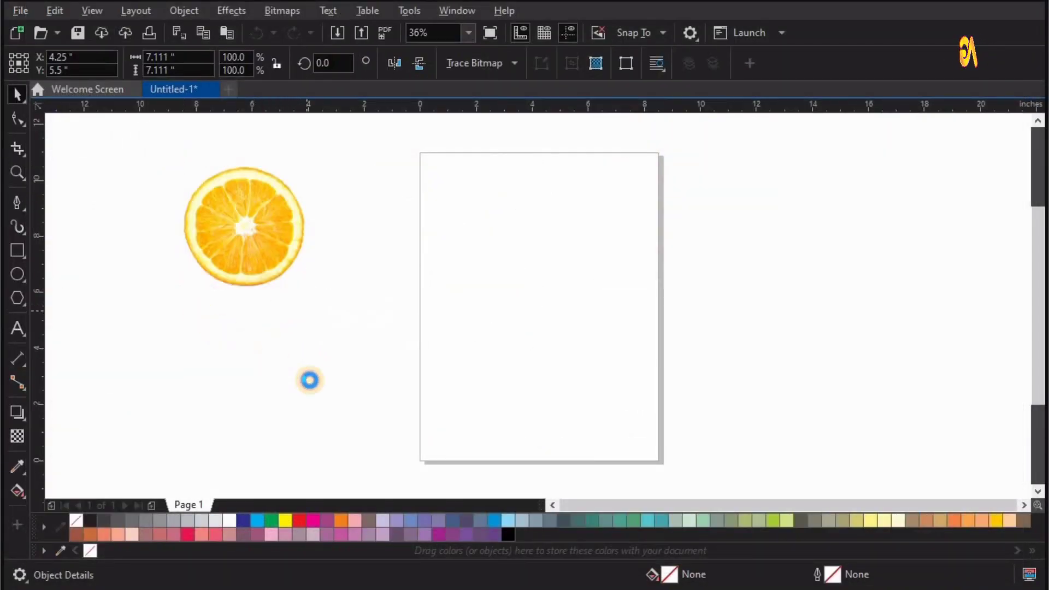
{"action": "mouse_move", "coordinate": [200, 305]}
{"action": "left_mouse_down"}
{"action": "mouse_move", "coordinate": [288, 367]}
{"action": "mouse_move", "coordinate": [358, 297]}
{"action": "mouse_move", "coordinate": [424, 263]}
{"action": "left_mouse_up"}
{"action": "key", "text": "z"}
{"action": "left_click_drag", "start_coordinate": [260, 225], "coordinate": [433, 402]}
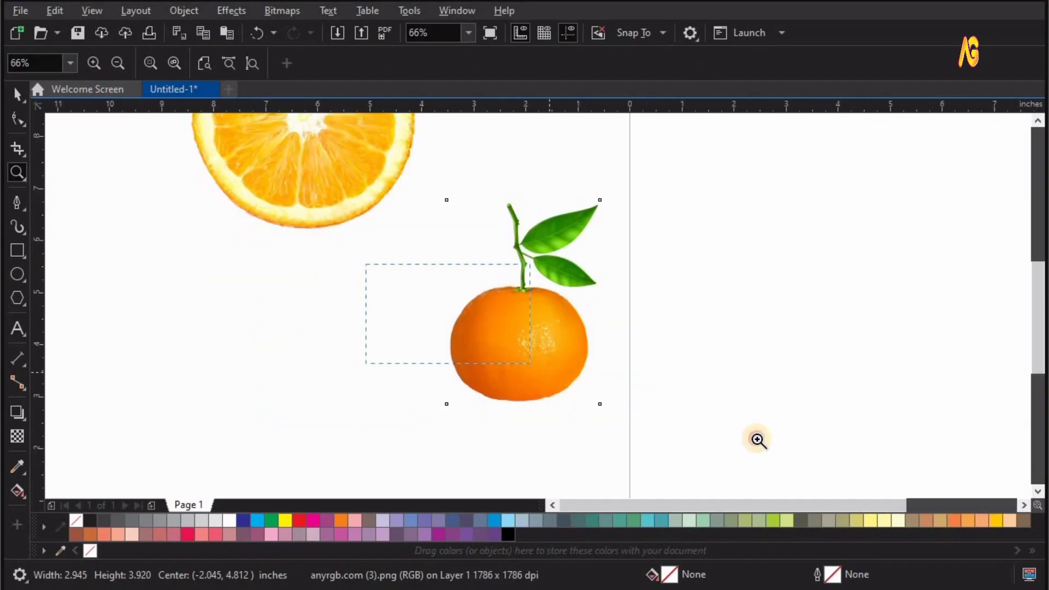
- Draw a horizontal Freehand line across the leafy orange
{"action": "left_click", "coordinate": [492, 298]}
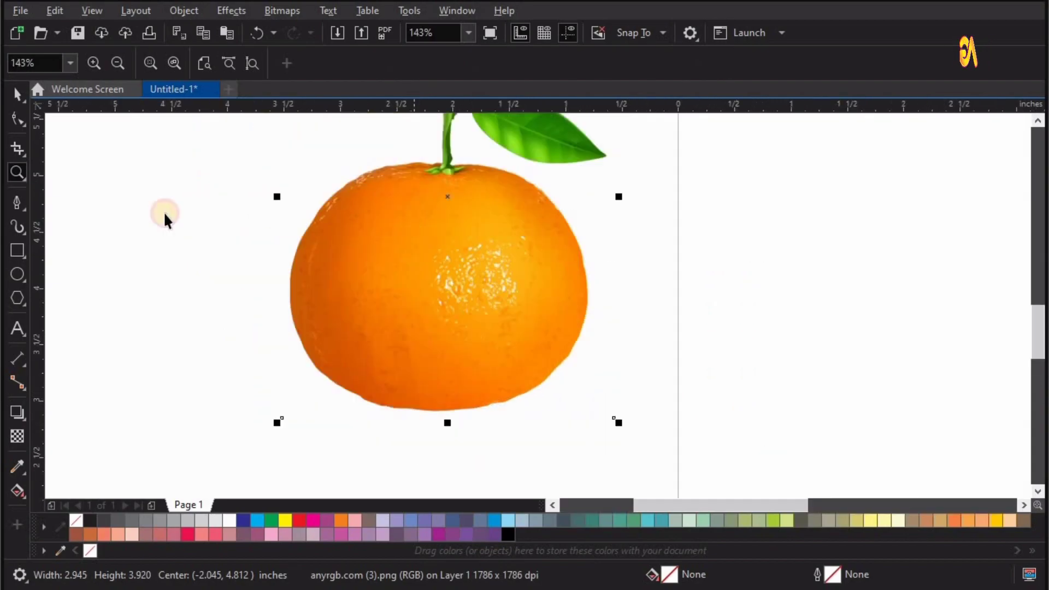
{"action": "left_click", "coordinate": [22, 208]}
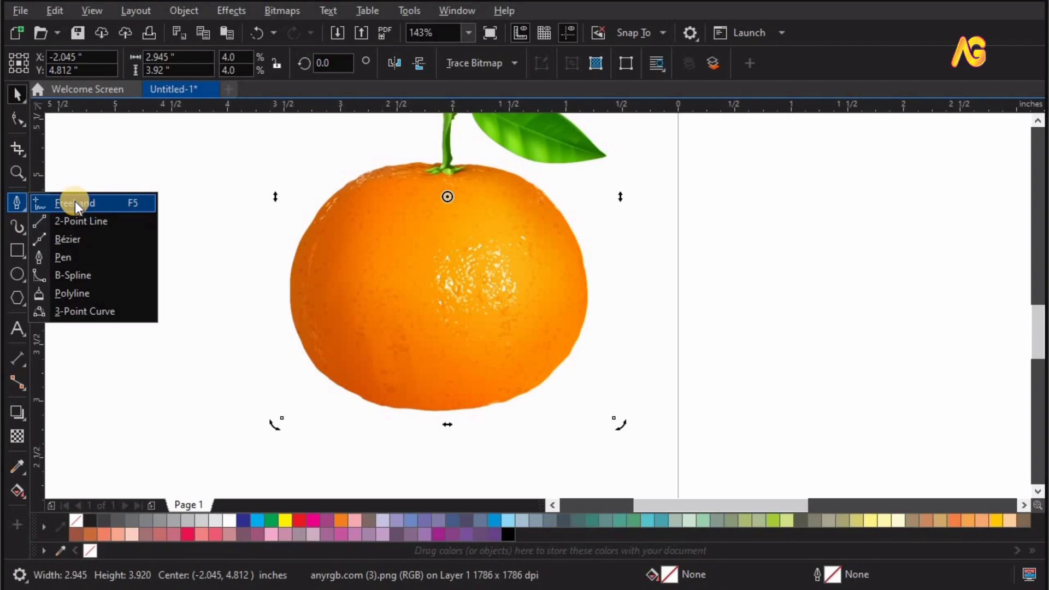
{"action": "left_click", "coordinate": [109, 202]}
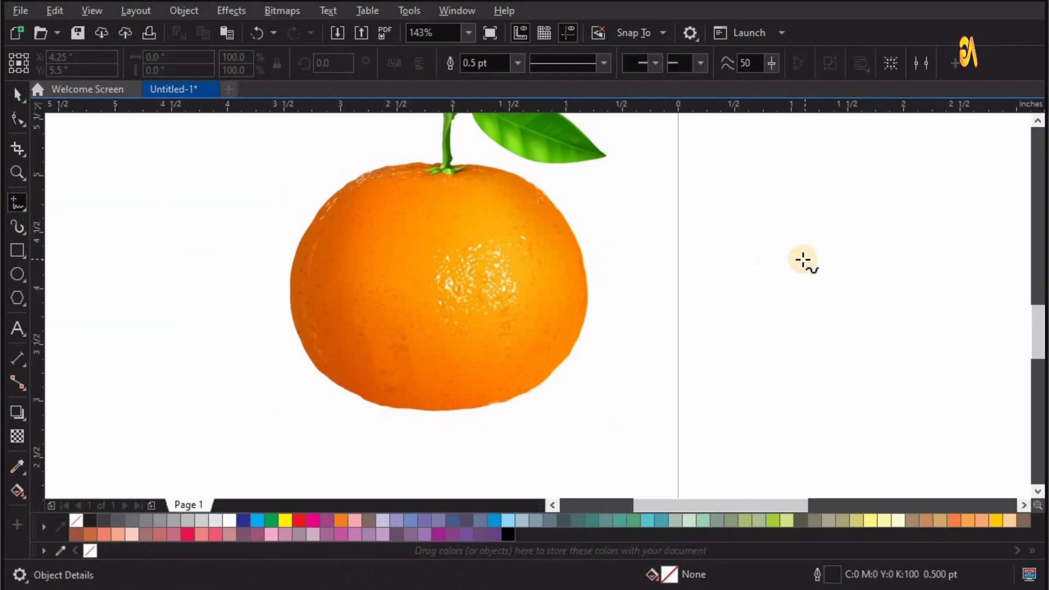
{"action": "left_click", "coordinate": [839, 241]}
{"action": "left_click", "coordinate": [158, 241]}
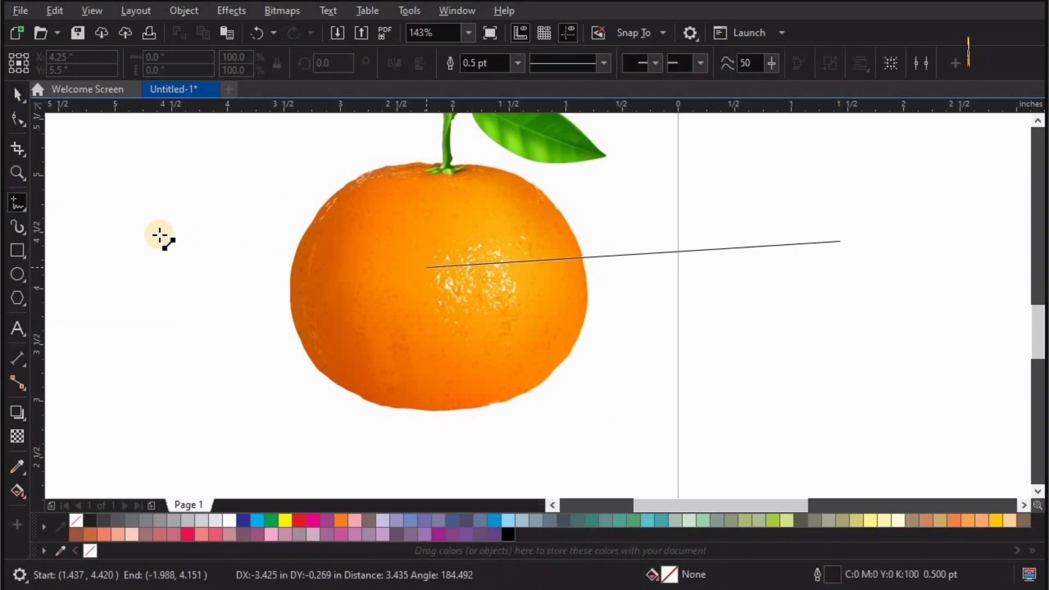
- Duplicate the line lower across the orange and select both lines with the orange
{"action": "key", "text": "space"}
{"action": "left_click", "coordinate": [513, 295], "text": "shift"}
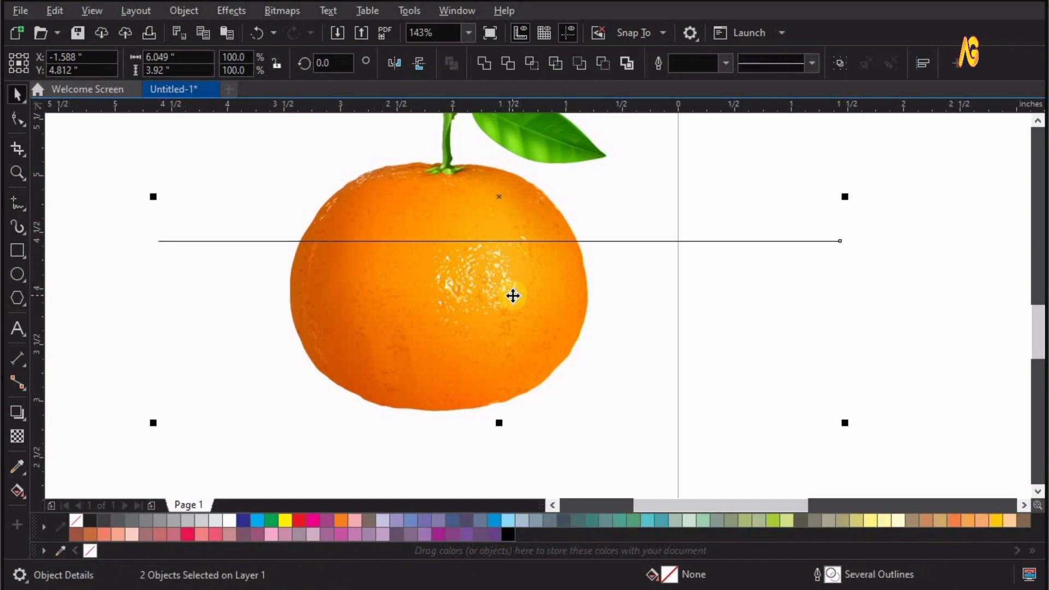
{"action": "left_click", "coordinate": [653, 252]}
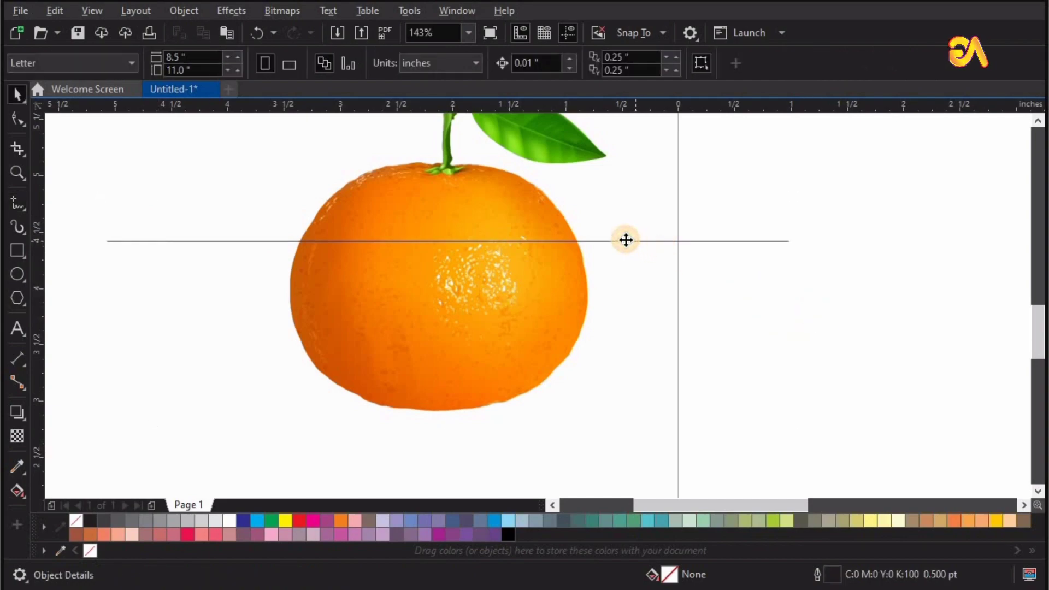
{"action": "left_click_drag", "start_coordinate": [625, 241], "coordinate": [614, 328]}
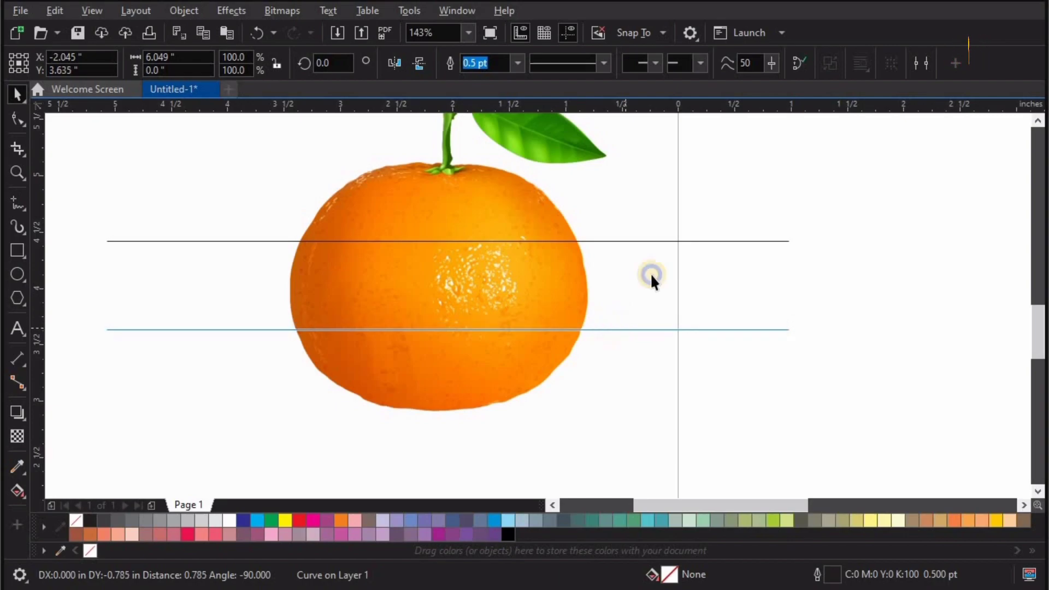
{"action": "left_click", "coordinate": [637, 238], "text": "shift"}
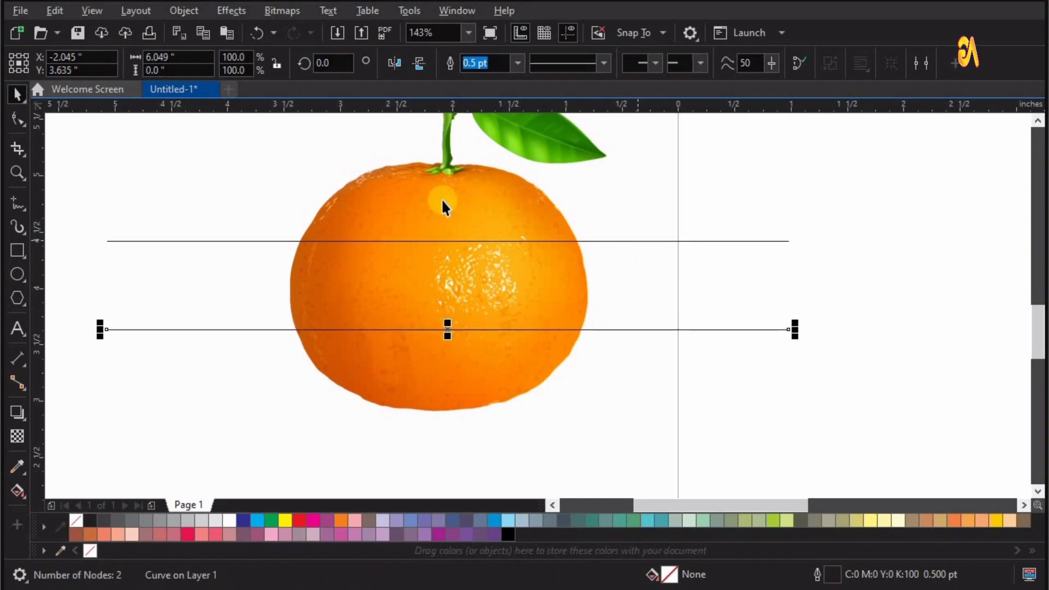
{"action": "left_click", "coordinate": [398, 198], "text": "shift"}
{"action": "left_click_drag", "start_coordinate": [627, 204], "coordinate": [688, 218]}
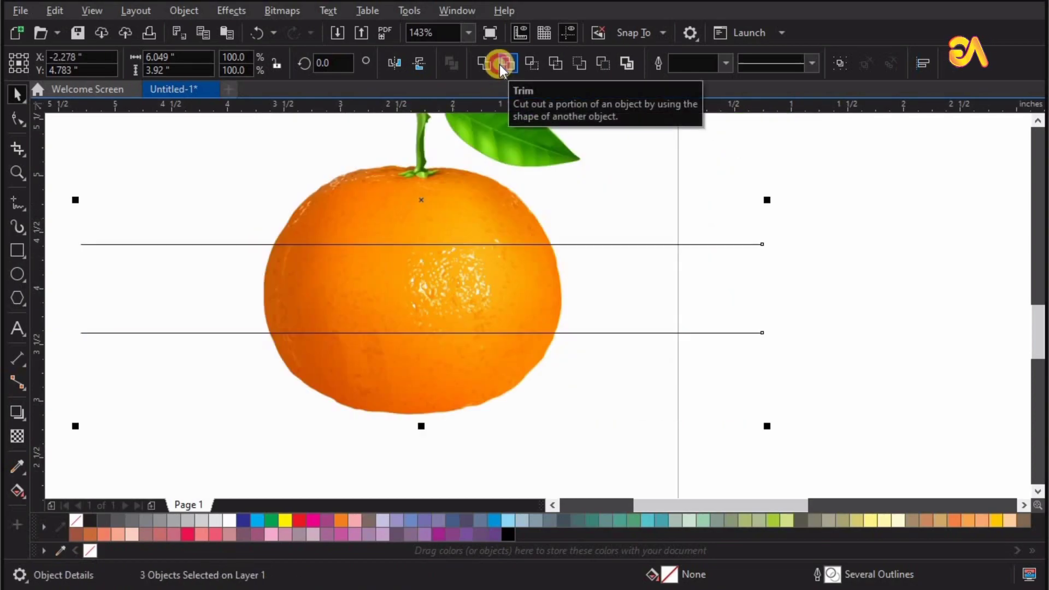
- Trim the orange with the two lines, then delete both cutting lines
{"action": "left_click", "coordinate": [501, 64]}
{"action": "left_click", "coordinate": [735, 243]}
{"action": "left_click", "coordinate": [735, 244]}
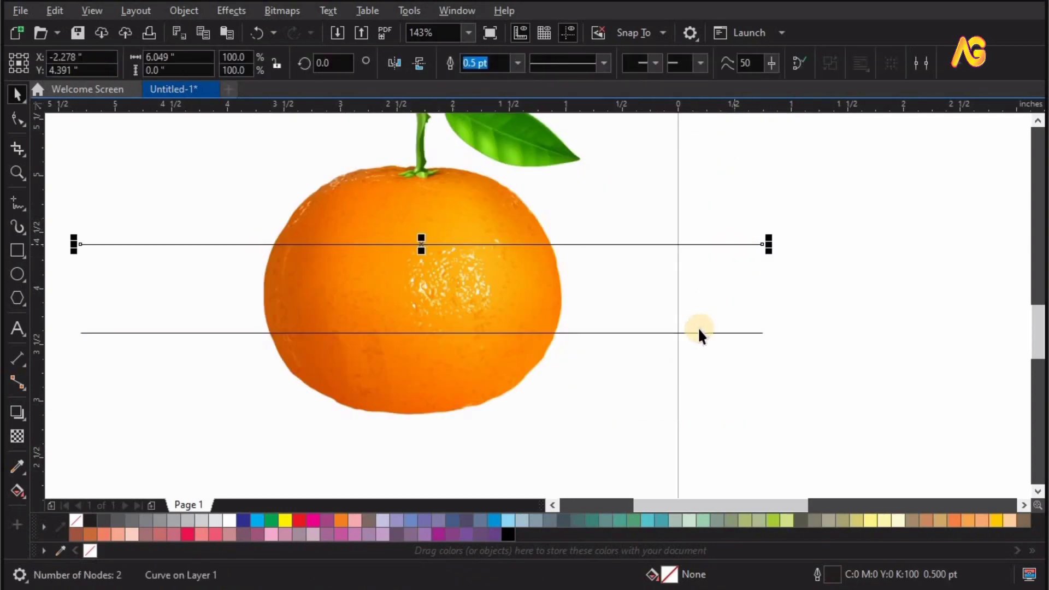
{"action": "key", "text": "Delete"}
{"action": "left_click", "coordinate": [699, 333]}
{"action": "key", "text": "Delete"}
- Break the trimmed orange apart and spread the top, middle and bottom pieces with gaps
{"action": "left_click", "coordinate": [421, 295]}
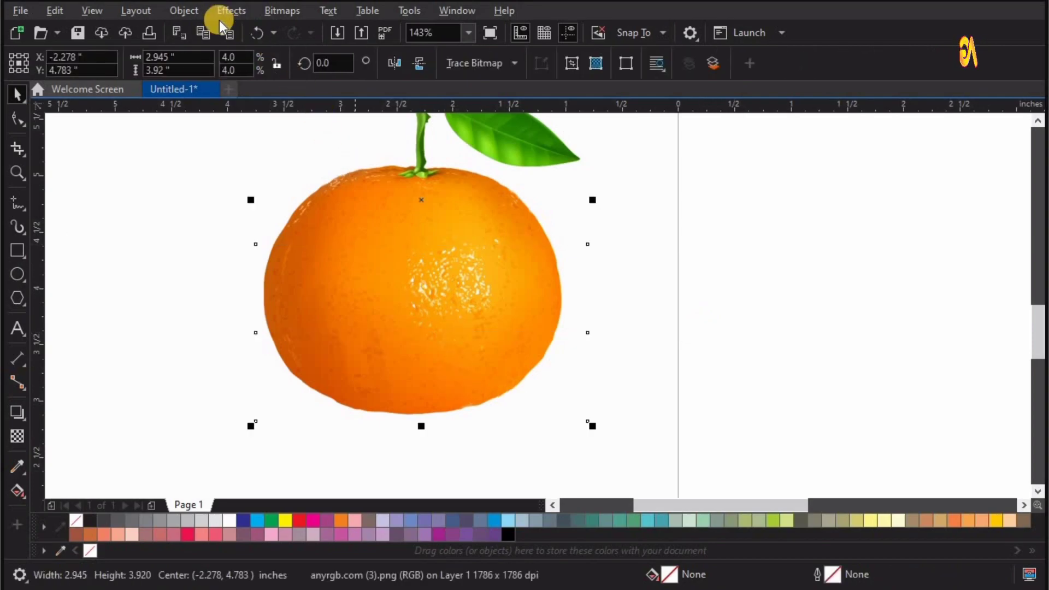
{"action": "left_click", "coordinate": [195, 13]}
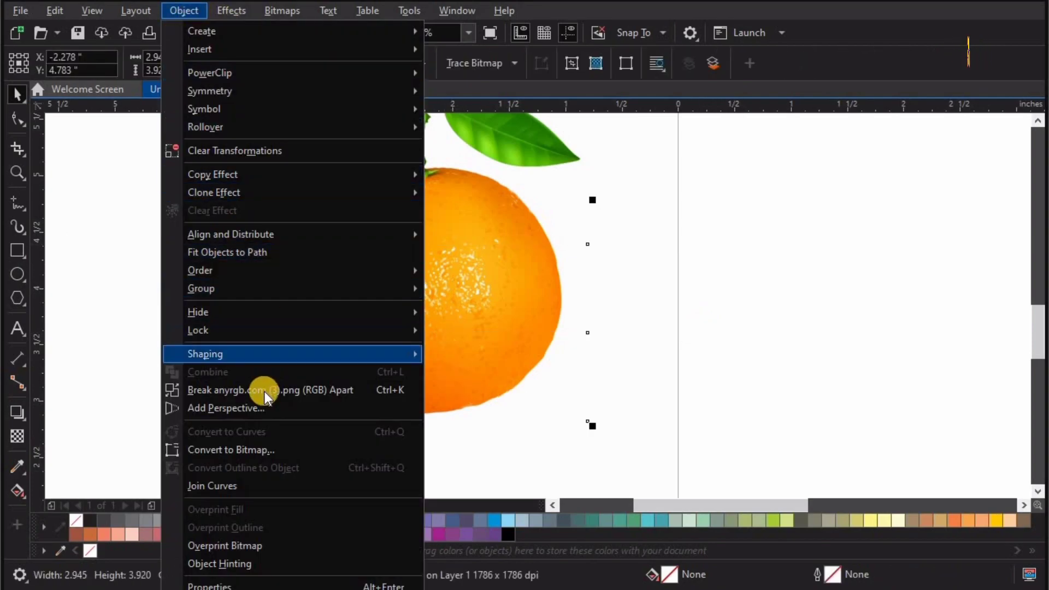
{"action": "left_click", "coordinate": [264, 391]}
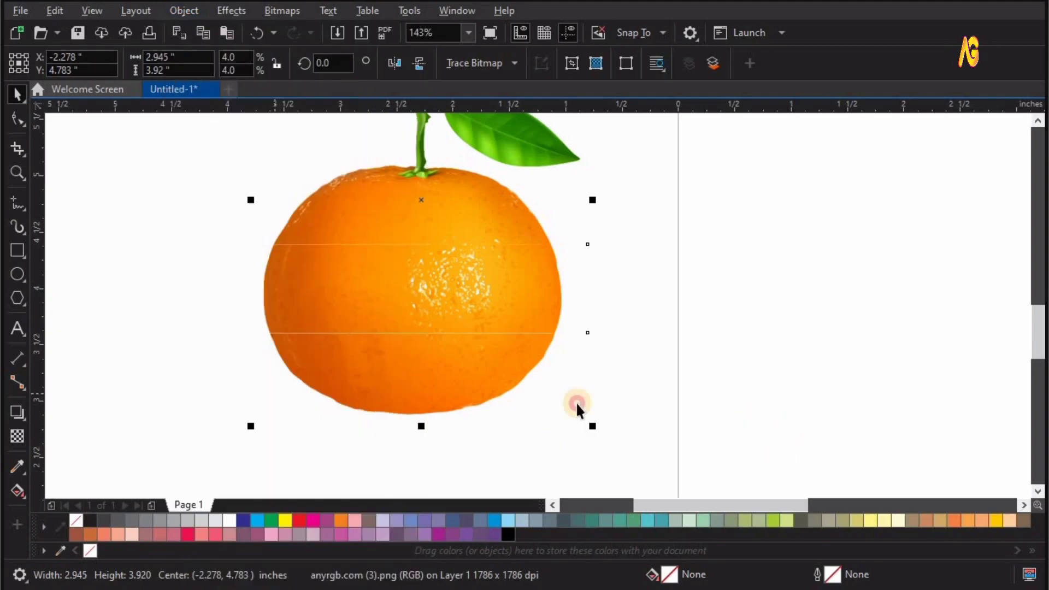
{"action": "left_click", "coordinate": [437, 370]}
{"action": "left_click_drag", "start_coordinate": [444, 428], "coordinate": [443, 494]}
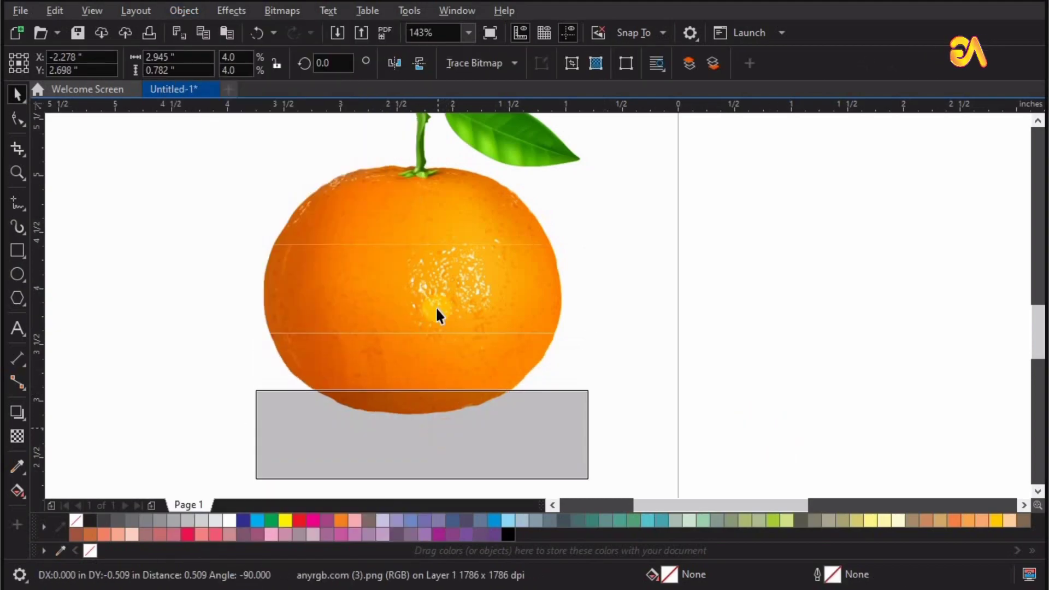
{"action": "left_click", "coordinate": [433, 215]}
{"action": "left_click_drag", "start_coordinate": [434, 215], "coordinate": [427, 166]}
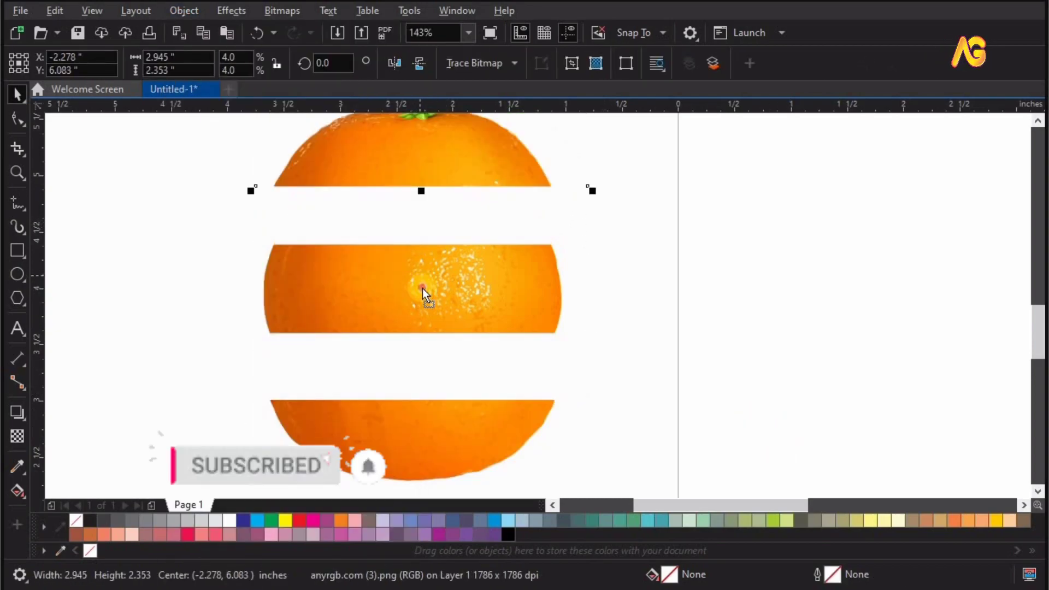
{"action": "left_click_drag", "start_coordinate": [422, 288], "coordinate": [615, 272]}
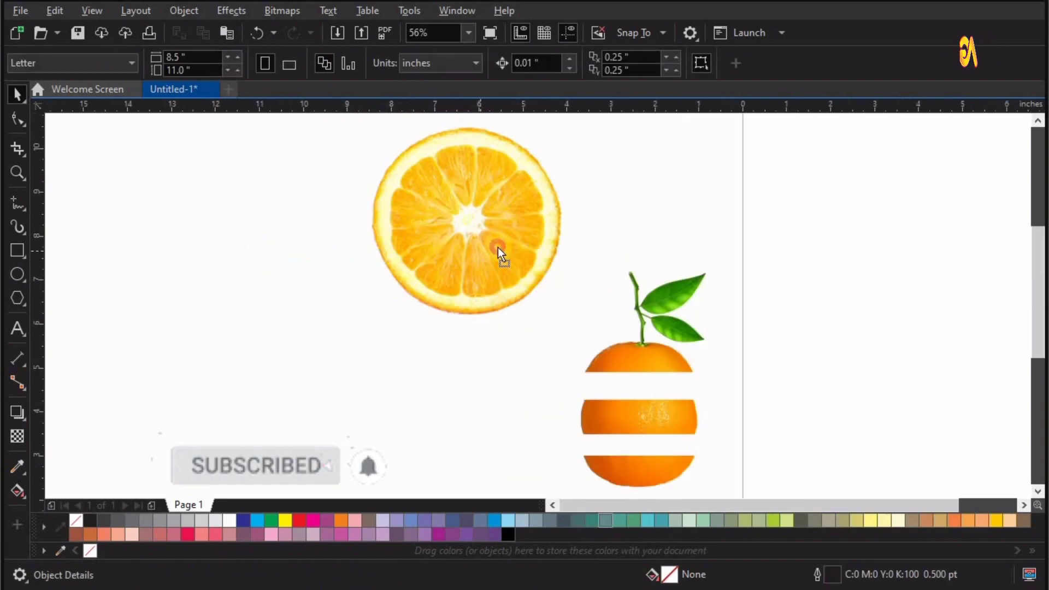
- Shrink the orange slice, place it under the top orange piece, and bring it forward
{"action": "left_click_drag", "start_coordinate": [498, 252], "coordinate": [503, 377]}
{"action": "left_click_drag", "start_coordinate": [769, 478], "coordinate": [344, 215]}
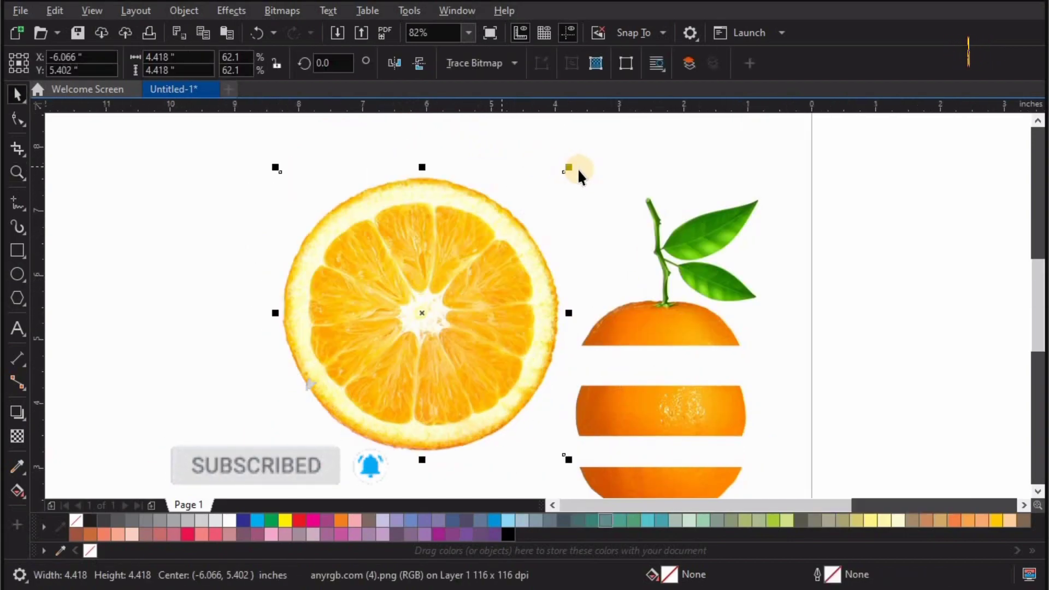
{"action": "mouse_move", "coordinate": [566, 169]}
{"action": "left_mouse_down"}
{"action": "mouse_move", "coordinate": [550, 266]}
{"action": "mouse_move", "coordinate": [443, 293]}
{"action": "mouse_move", "coordinate": [645, 357]}
{"action": "left_mouse_up"}
{"action": "left_click_drag", "start_coordinate": [539, 298], "coordinate": [817, 424]}
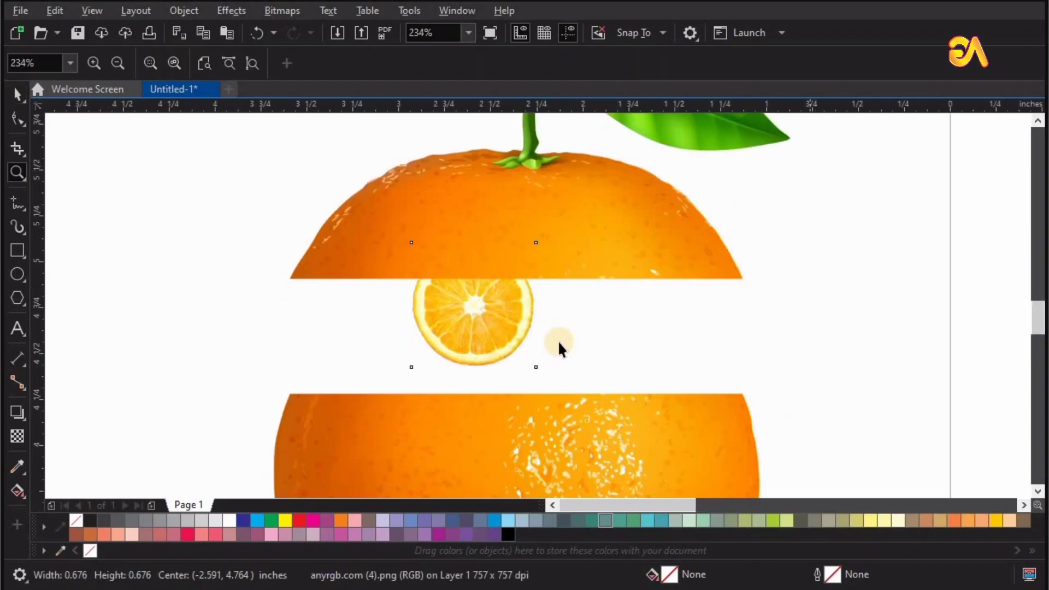
{"action": "key", "text": "space"}
{"action": "right_click", "coordinate": [474, 304]}
{"action": "mouse_move", "coordinate": [557, 365]}
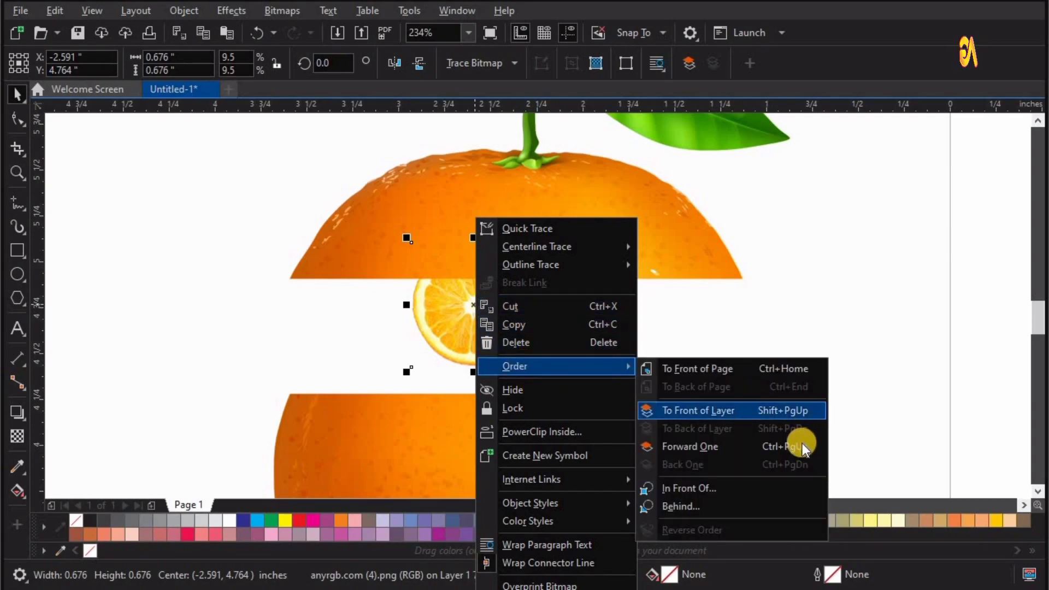
{"action": "left_click", "coordinate": [800, 446]}
{"action": "key", "text": "ctrl+Page_Up"}
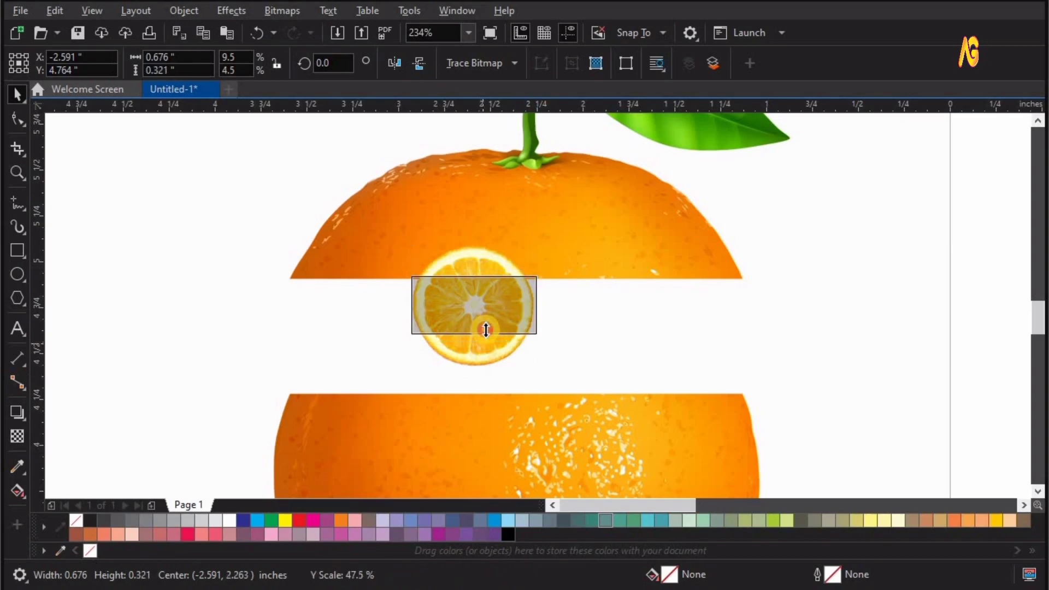
- Flatten the orange slice into a thin strip under the top half
{"action": "left_click_drag", "start_coordinate": [483, 348], "coordinate": [534, 325]}
{"action": "left_click_drag", "start_coordinate": [406, 285], "coordinate": [277, 269]}
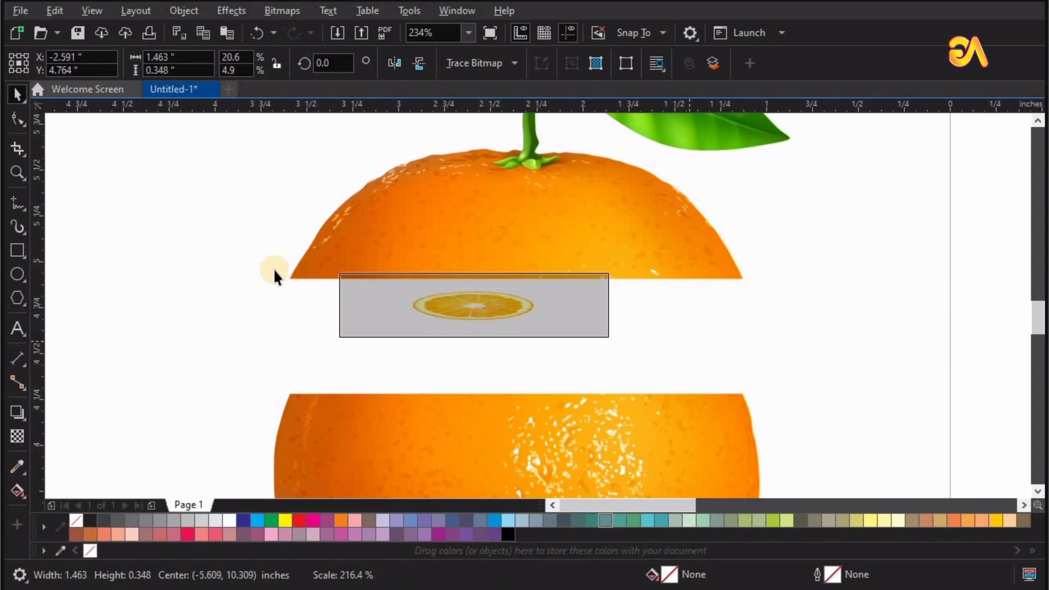
{"action": "key", "text": "z"}
{"action": "left_click_drag", "start_coordinate": [803, 424], "coordinate": [227, 194]}
{"action": "key", "text": "space"}
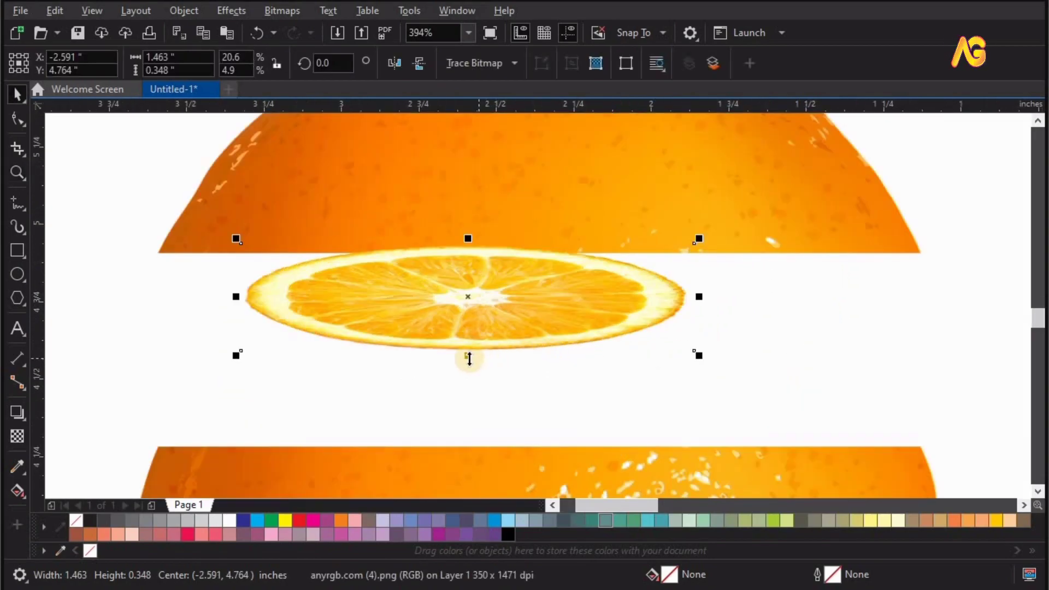
{"action": "mouse_move", "coordinate": [477, 303]}
{"action": "left_mouse_down"}
{"action": "mouse_move", "coordinate": [697, 308]}
{"action": "mouse_move", "coordinate": [928, 386]}
{"action": "left_mouse_up"}
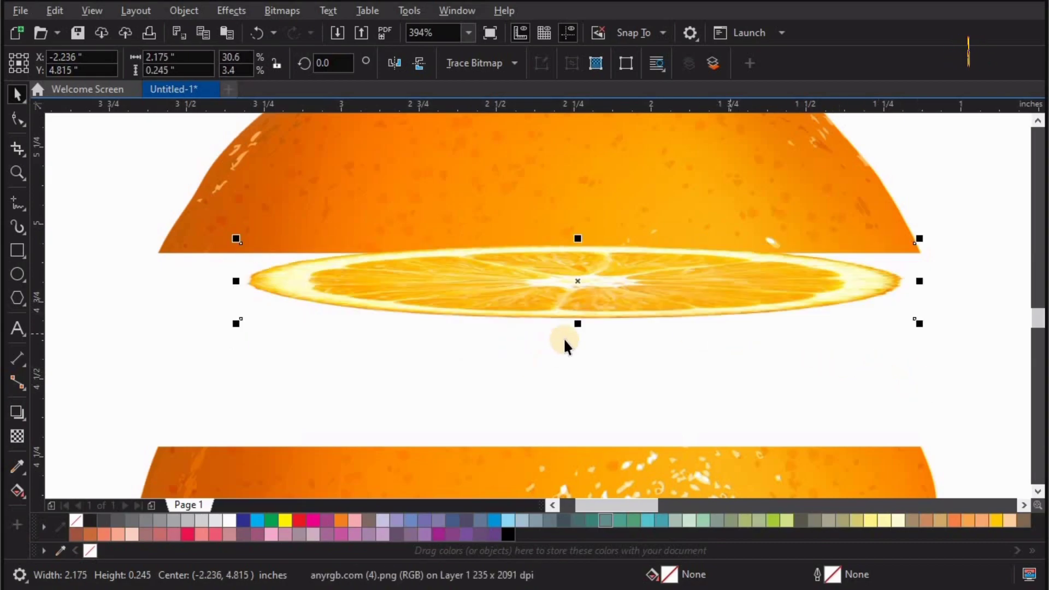
{"action": "left_click_drag", "start_coordinate": [580, 300], "coordinate": [581, 279]}
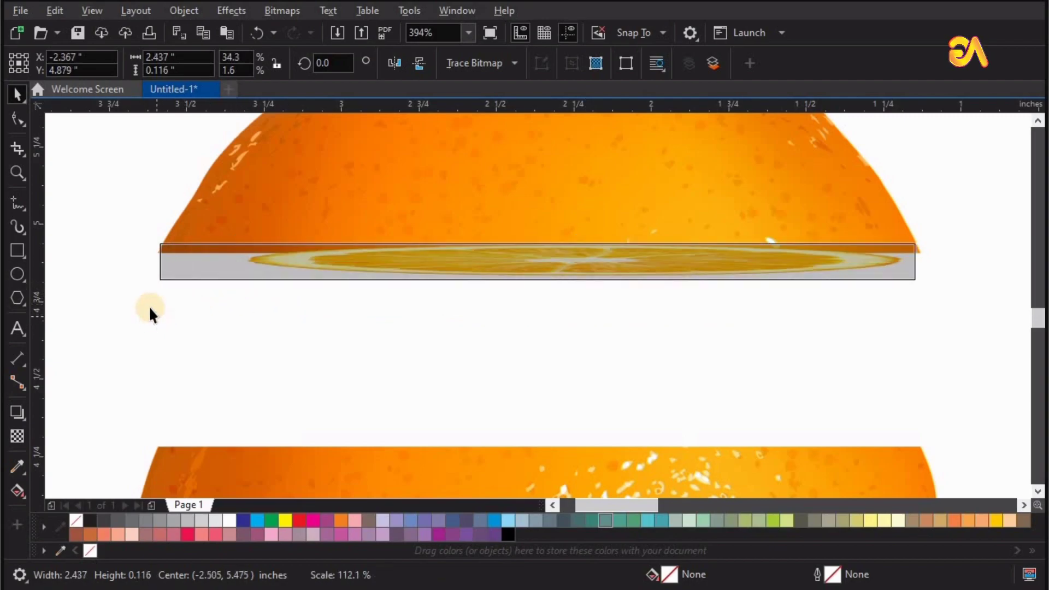
- Widen the thin slice to the orange's edges and nudge it up against the top half
{"action": "mouse_move", "coordinate": [182, 306]}
{"action": "left_mouse_down"}
{"action": "mouse_move", "coordinate": [155, 287]}
{"action": "mouse_move", "coordinate": [142, 295]}
{"action": "left_mouse_up"}
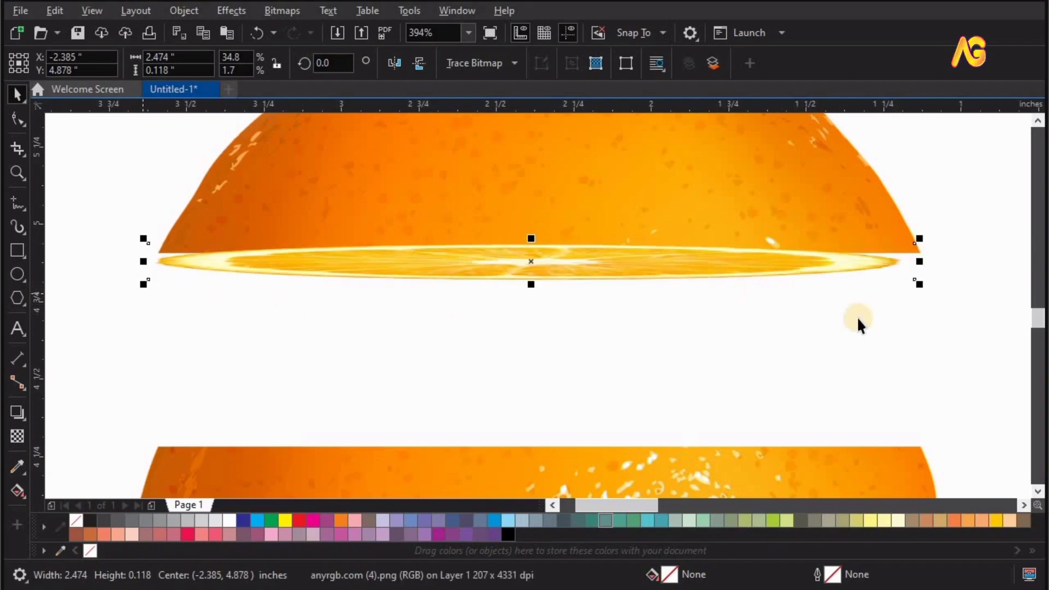
{"action": "left_click_drag", "start_coordinate": [925, 293], "coordinate": [932, 297]}
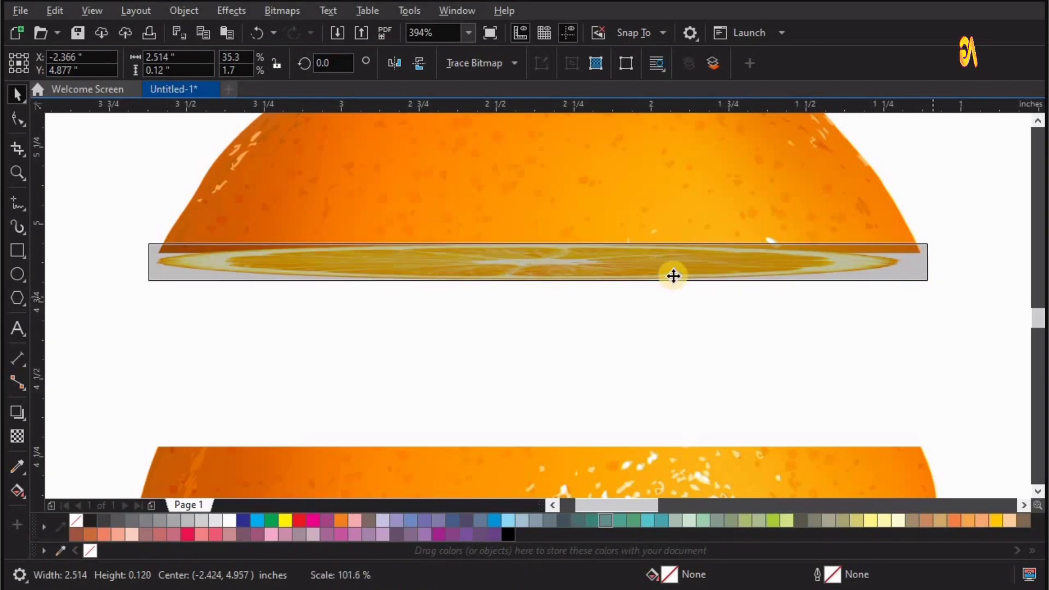
{"action": "left_click_drag", "start_coordinate": [671, 276], "coordinate": [670, 267]}
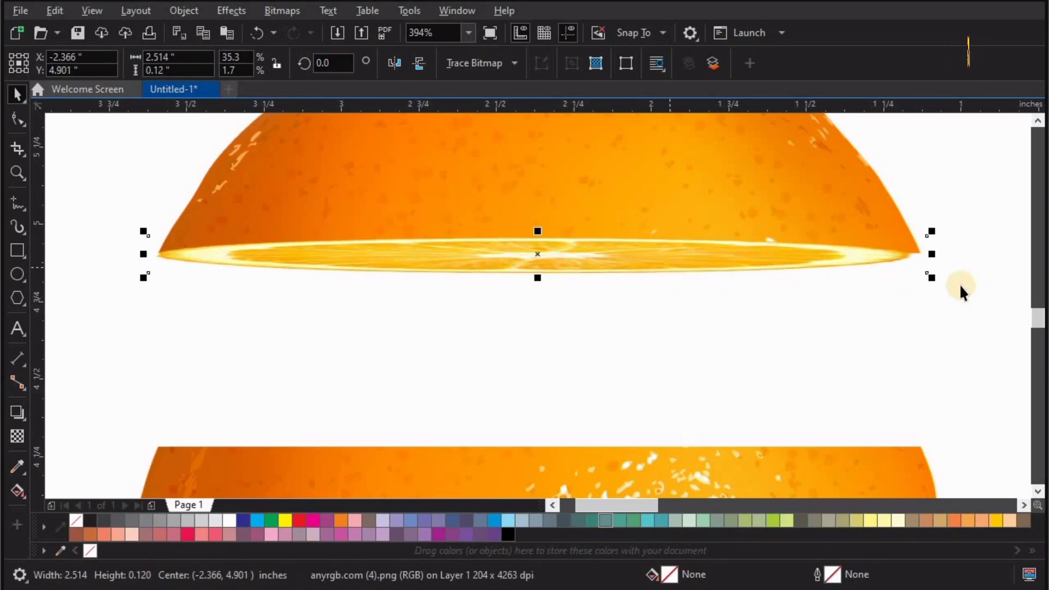
{"action": "left_click_drag", "start_coordinate": [934, 282], "coordinate": [943, 289]}
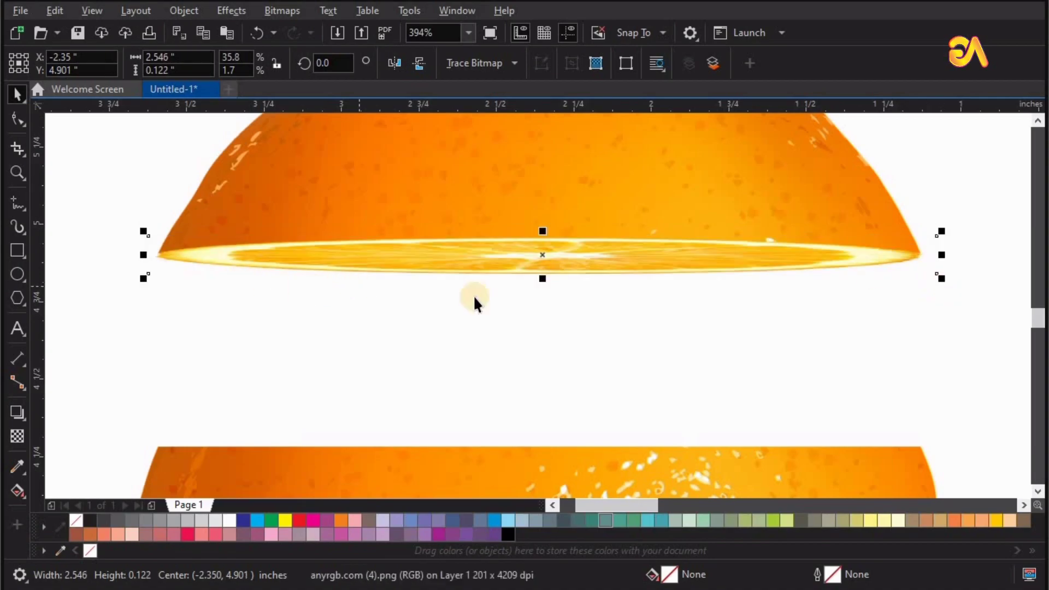
{"action": "left_click_drag", "start_coordinate": [547, 279], "coordinate": [546, 276]}
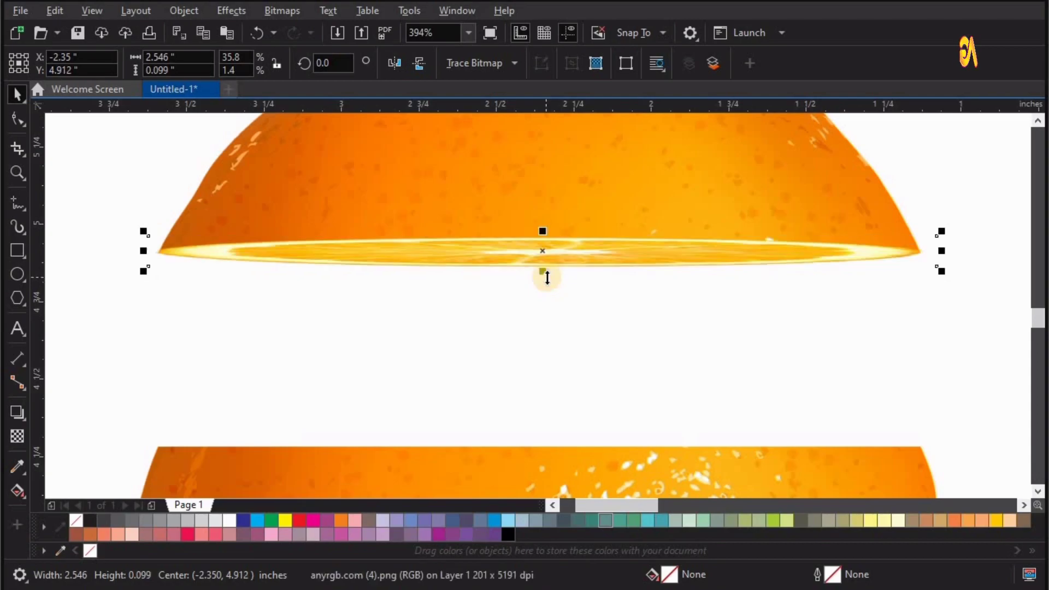
{"action": "scroll", "coordinate": [547, 276], "scroll_direction": "down", "scroll_amount": 2}
{"action": "scroll", "coordinate": [479, 291], "scroll_direction": "down", "scroll_amount": 2}
- Duplicate the thin slice onto the middle piece's bottom edge and resize it to fit
{"action": "key", "text": "z"}
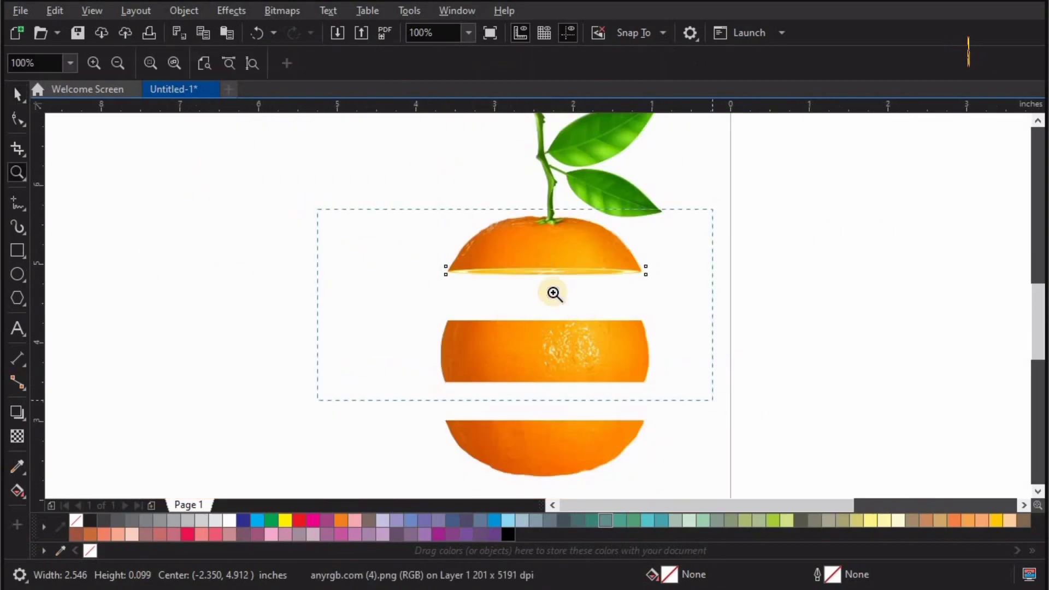
{"action": "left_click", "coordinate": [556, 293]}
{"action": "key", "text": "space"}
{"action": "left_click_drag", "start_coordinate": [577, 235], "coordinate": [588, 428]}
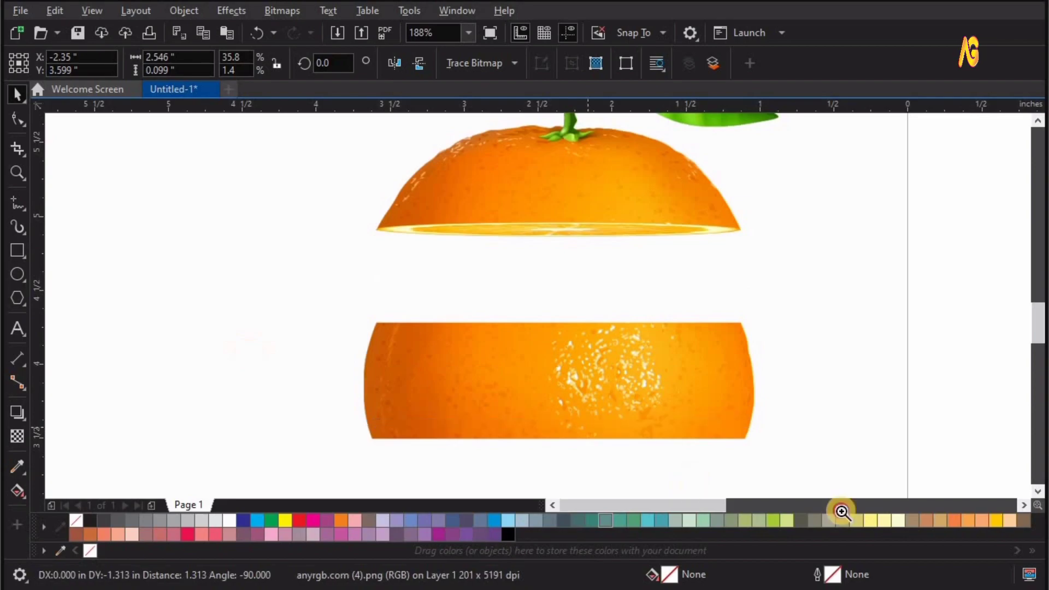
{"action": "key", "text": "space"}
{"action": "key", "text": "shift+F2"}
{"action": "key", "text": "space"}
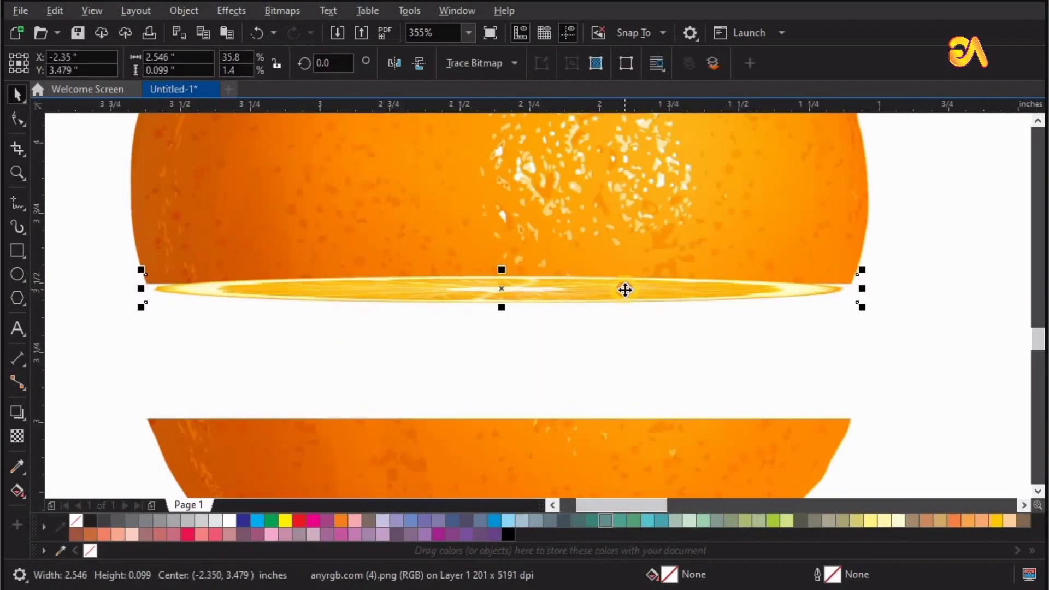
{"action": "left_click", "coordinate": [625, 290]}
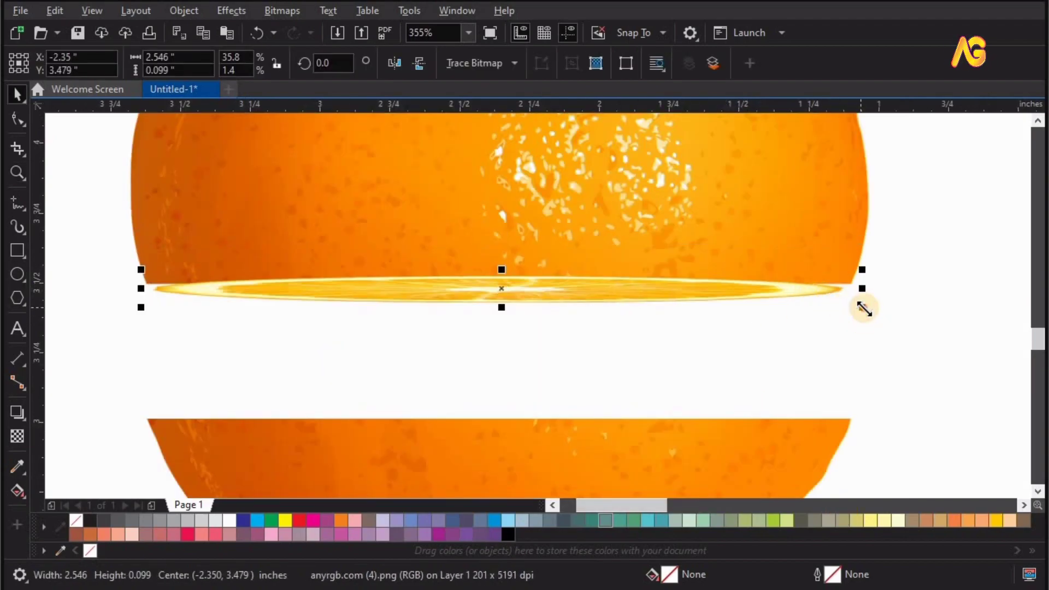
{"action": "left_click_drag", "start_coordinate": [869, 312], "coordinate": [870, 313]}
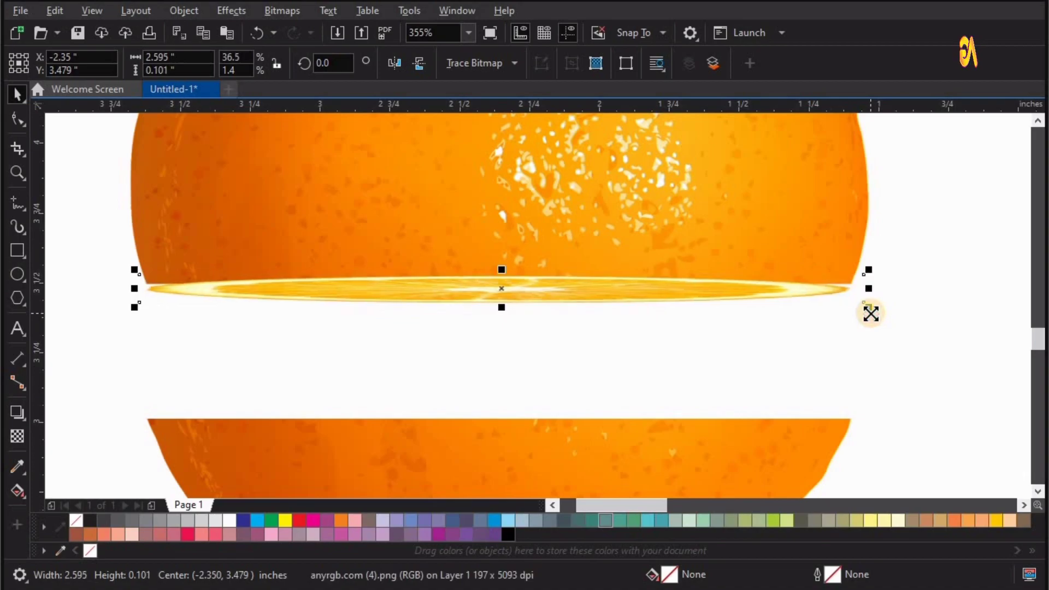
{"action": "key", "text": "Up"}
{"action": "key", "text": "Up"}
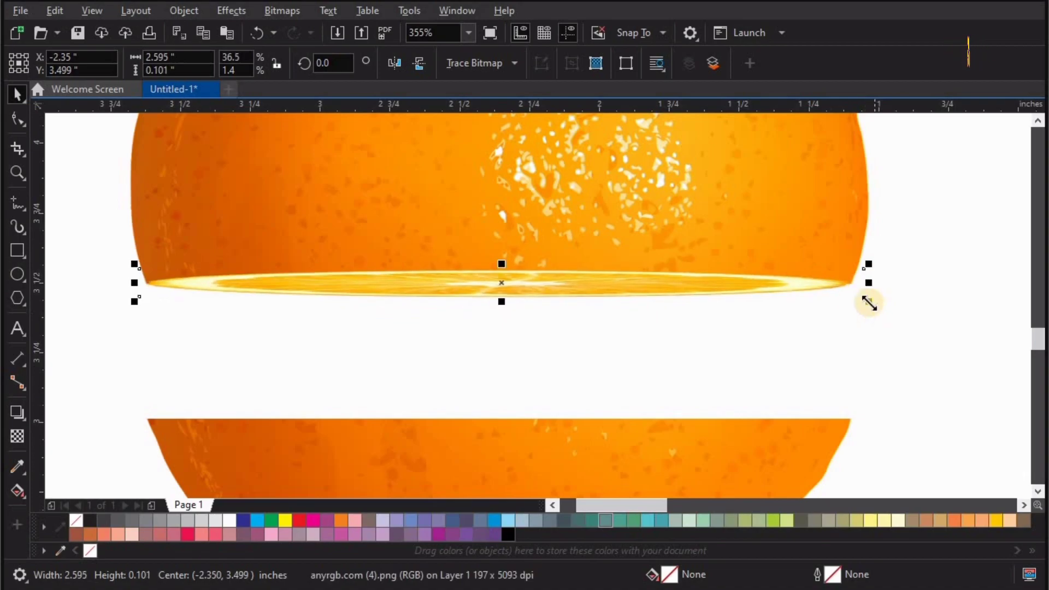
{"action": "left_click_drag", "start_coordinate": [871, 305], "coordinate": [874, 304]}
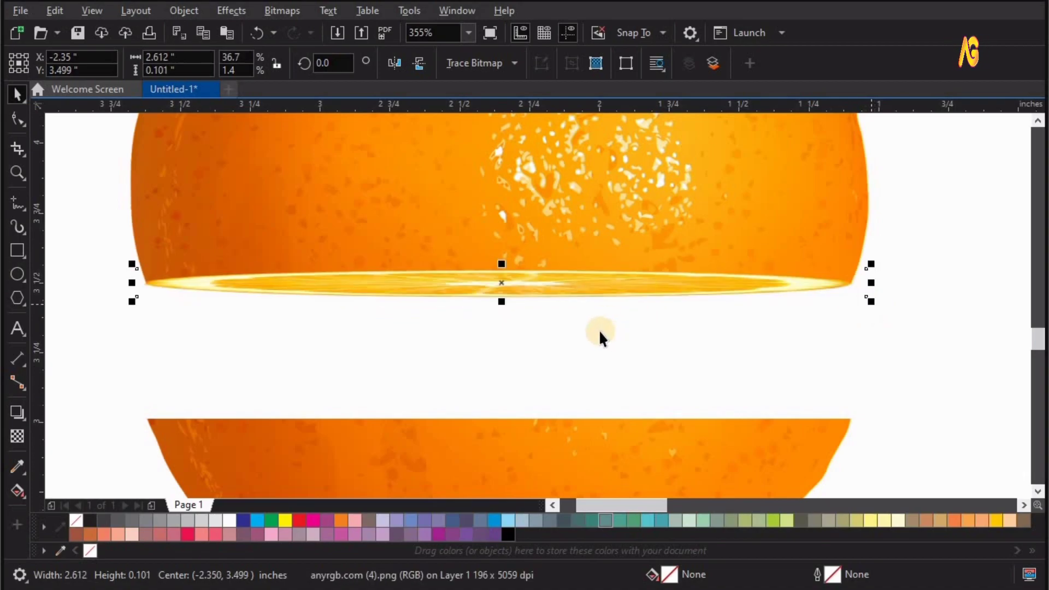
- Move a slice copy onto the top of the lower orange half
{"action": "scroll", "coordinate": [582, 310], "scroll_direction": "down", "scroll_amount": 5}
{"action": "scroll", "coordinate": [656, 328], "scroll_direction": "up", "scroll_amount": 3}
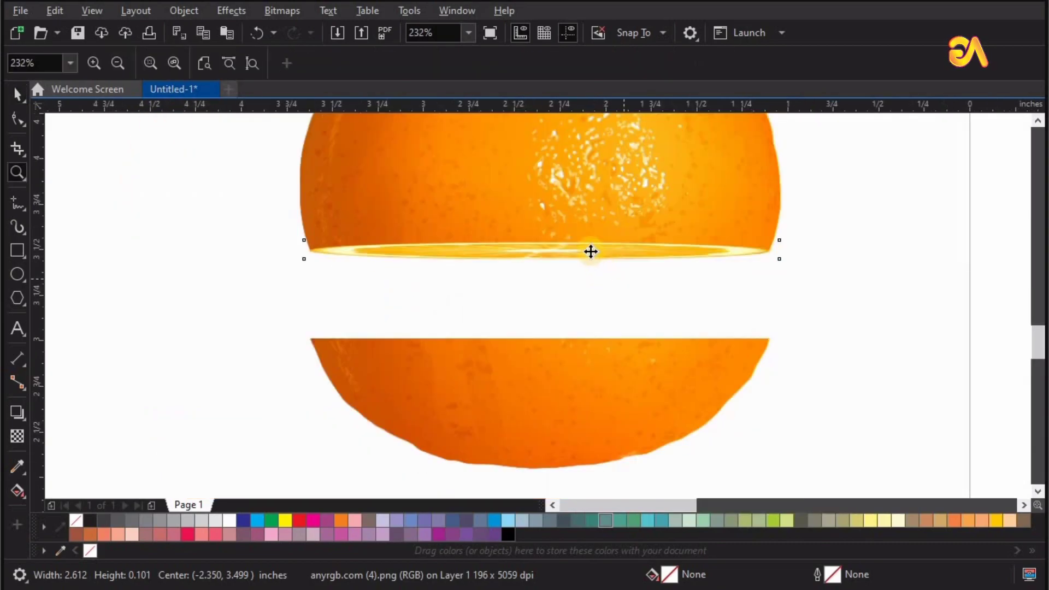
{"action": "mouse_move", "coordinate": [594, 250]}
{"action": "left_mouse_down"}
{"action": "mouse_move", "coordinate": [594, 316]}
{"action": "mouse_move", "coordinate": [617, 297]}
{"action": "left_mouse_up"}
{"action": "scroll", "coordinate": [617, 298], "scroll_direction": "up", "scroll_amount": 2}
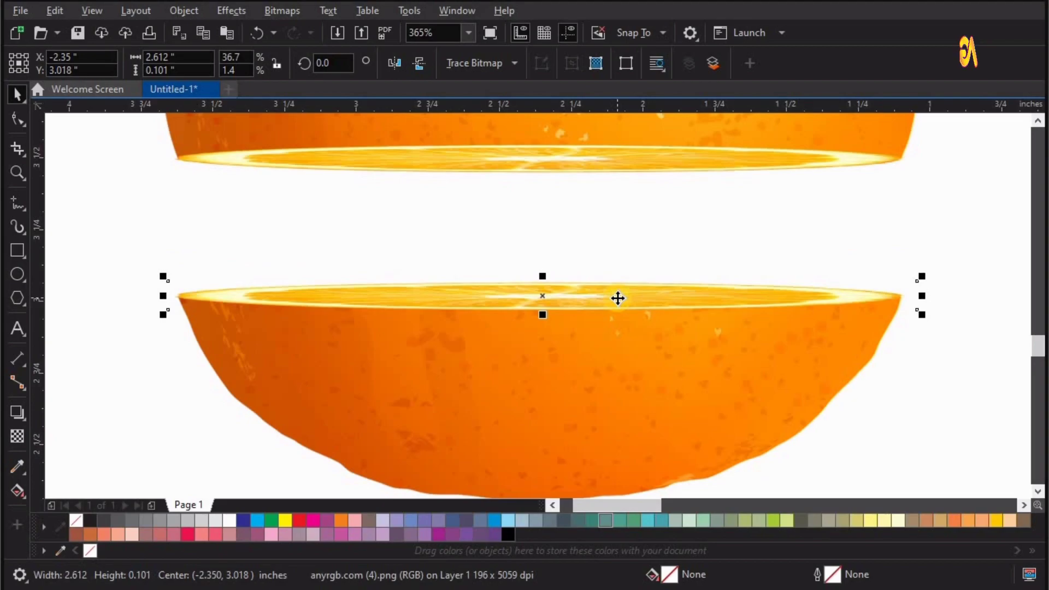
{"action": "scroll", "coordinate": [480, 370], "scroll_direction": "down", "scroll_amount": 3}
{"action": "key", "text": "z"}
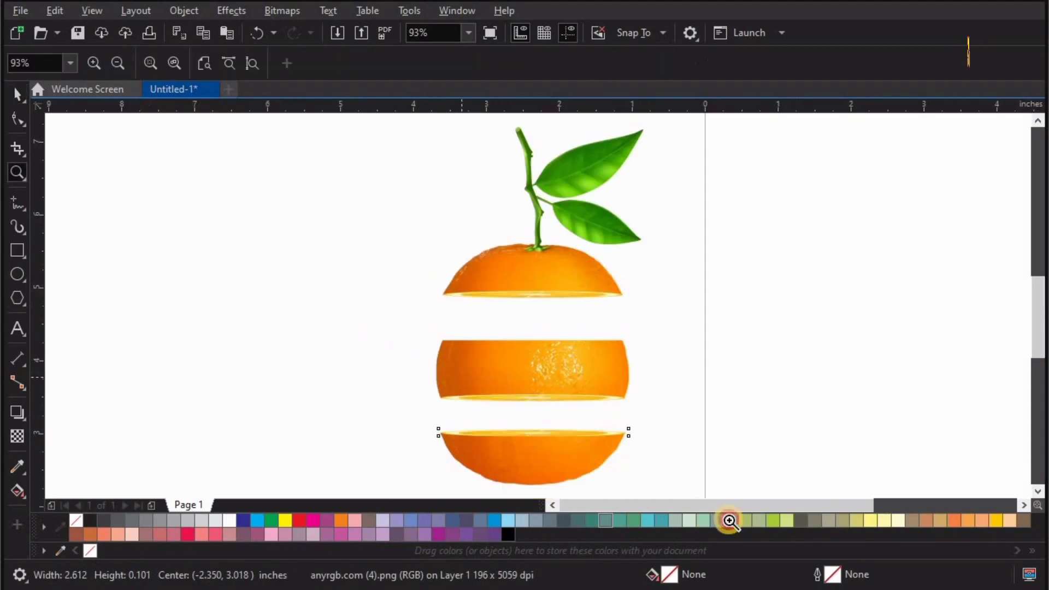
{"action": "left_click_drag", "start_coordinate": [328, 272], "coordinate": [599, 362]}
- Place another slice copy on the middle piece's top edge
{"action": "left_click_drag", "start_coordinate": [582, 286], "coordinate": [579, 210]}
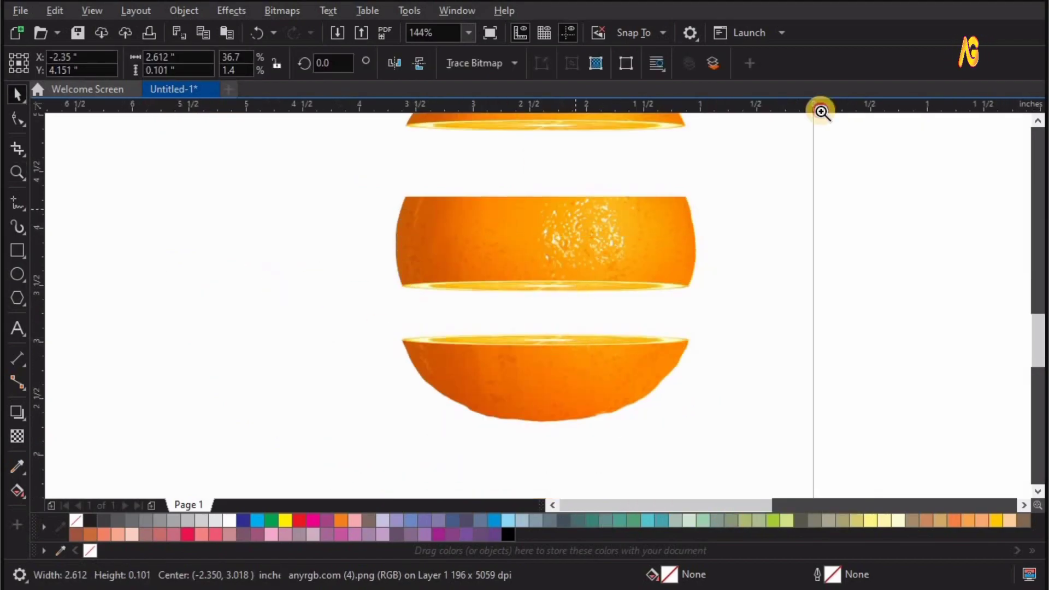
{"action": "left_click_drag", "start_coordinate": [805, 122], "coordinate": [300, 281]}
{"action": "key", "text": "space"}
{"action": "left_click_drag", "start_coordinate": [569, 338], "coordinate": [565, 312]}
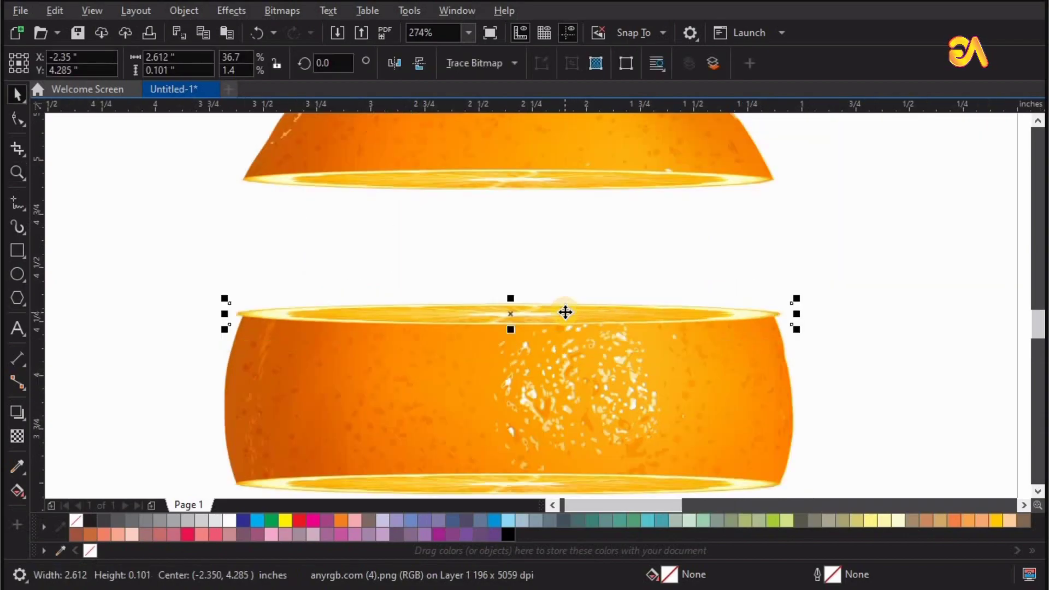
{"action": "key", "text": "space"}
{"action": "scroll", "coordinate": [852, 339], "scroll_direction": "up", "scroll_amount": 1}
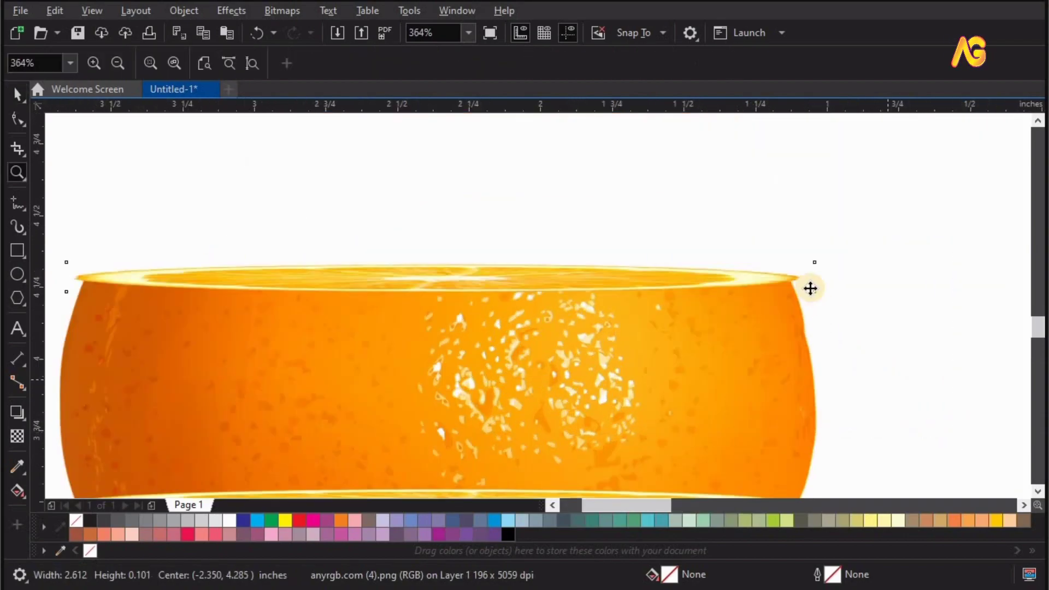
{"action": "key", "text": "space"}
- Resize that slice to about 2.545 × 0.109 in and seat it on the edge
{"action": "left_click_drag", "start_coordinate": [819, 277], "coordinate": [814, 275]}
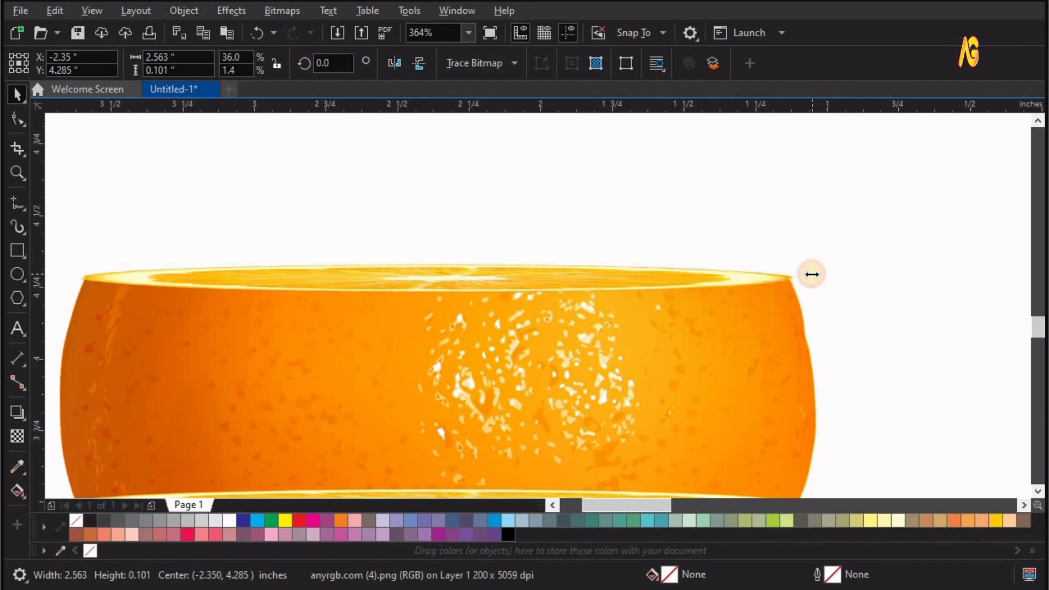
{"action": "left_click_drag", "start_coordinate": [812, 275], "coordinate": [811, 274]}
{"action": "key", "text": "Up"}
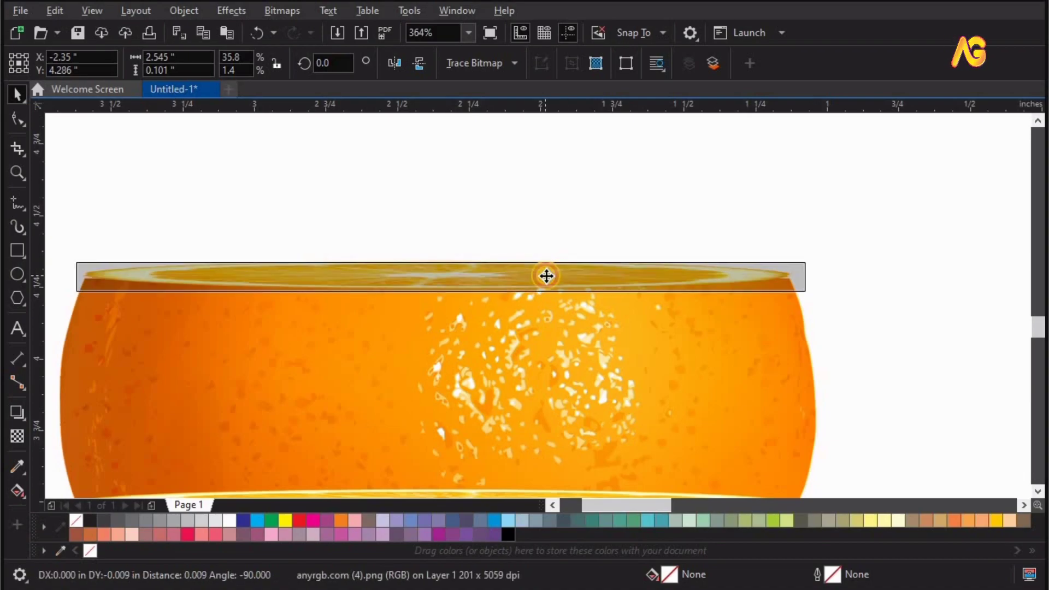
{"action": "left_click_drag", "start_coordinate": [546, 278], "coordinate": [550, 276]}
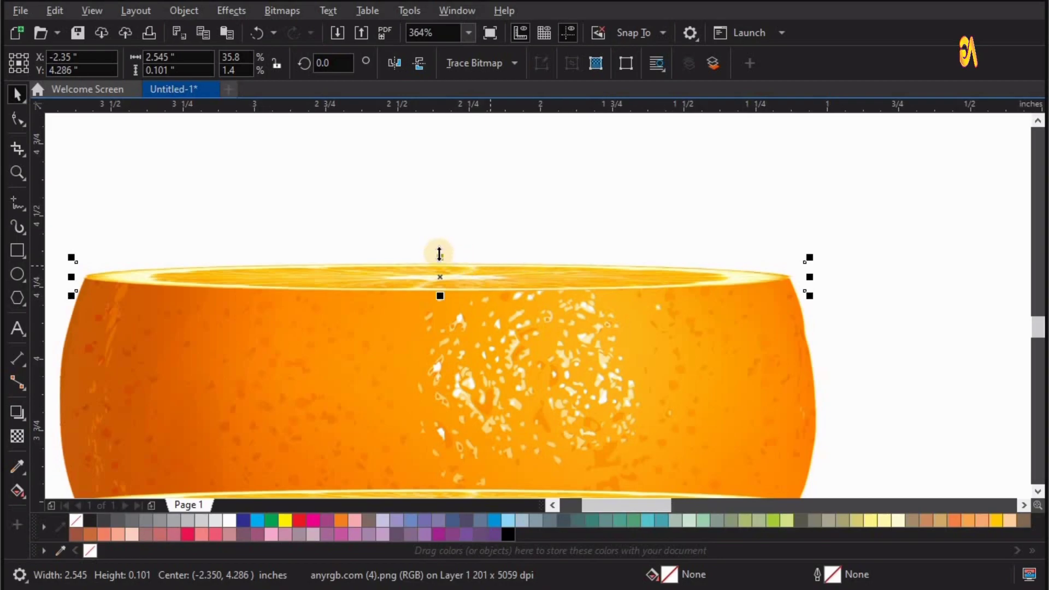
{"action": "left_click_drag", "start_coordinate": [439, 251], "coordinate": [439, 249]}
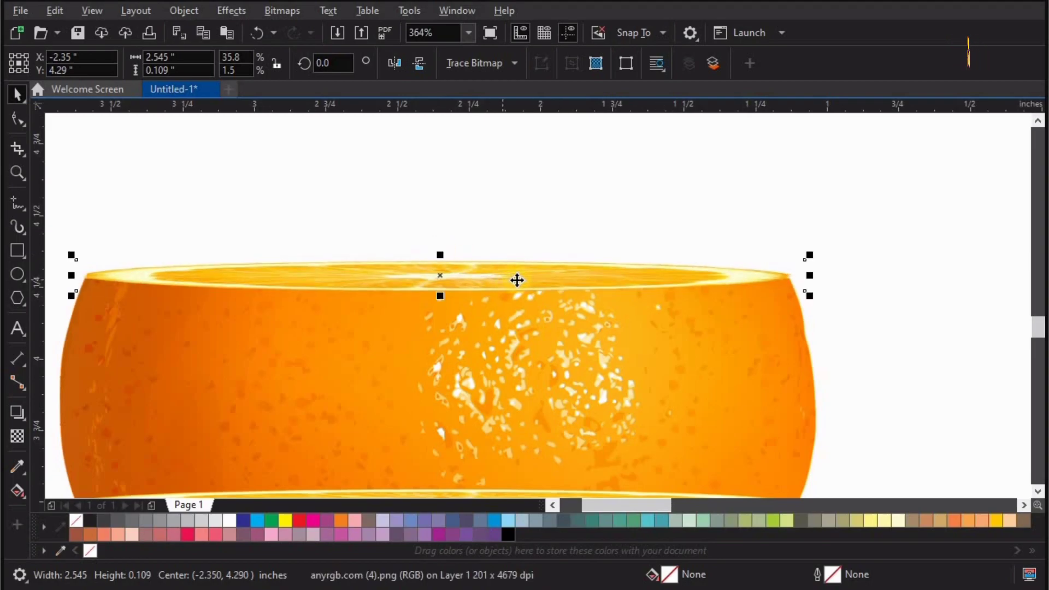
{"action": "left_click_drag", "start_coordinate": [517, 282], "coordinate": [517, 285]}
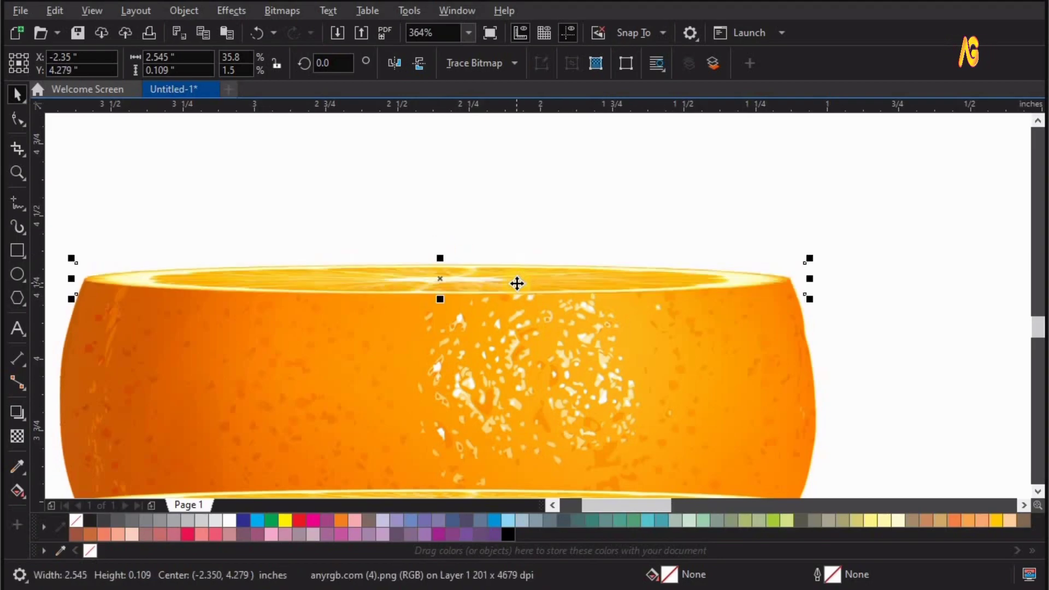
- Group the middle piece with its two slices and tilt the group 15 degrees
{"action": "scroll", "coordinate": [516, 283], "scroll_direction": "down", "scroll_amount": 5}
{"action": "left_click", "coordinate": [446, 292]}
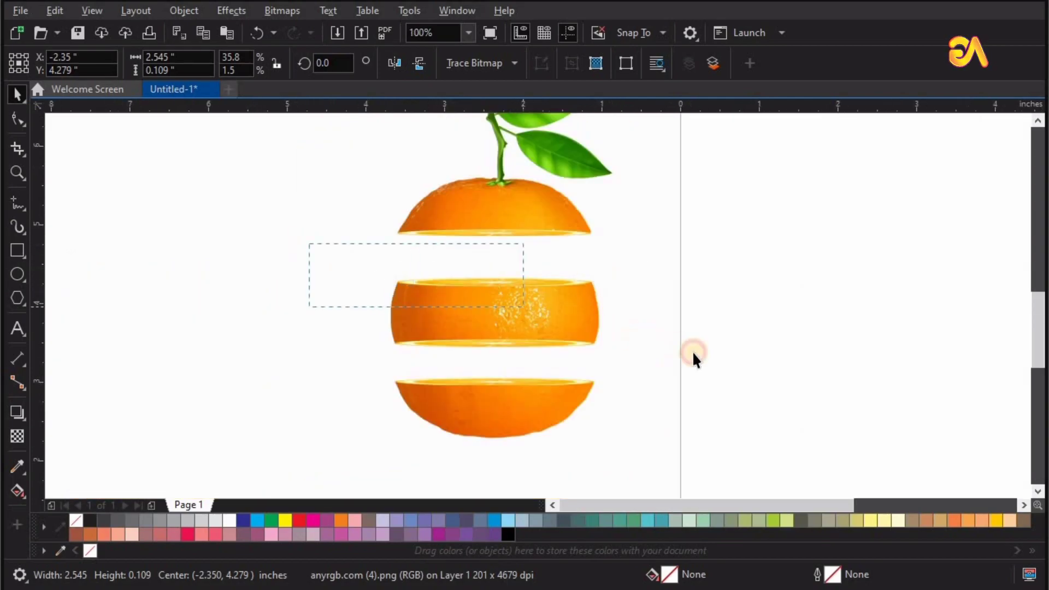
{"action": "left_click_drag", "start_coordinate": [693, 353], "coordinate": [722, 362]}
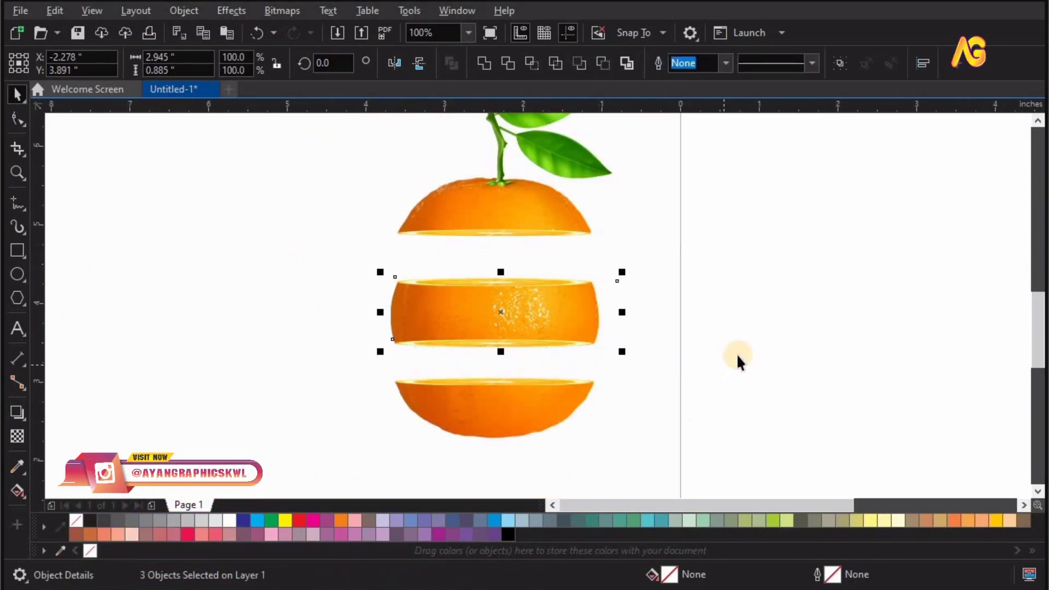
{"action": "key", "text": "ctrl+g"}
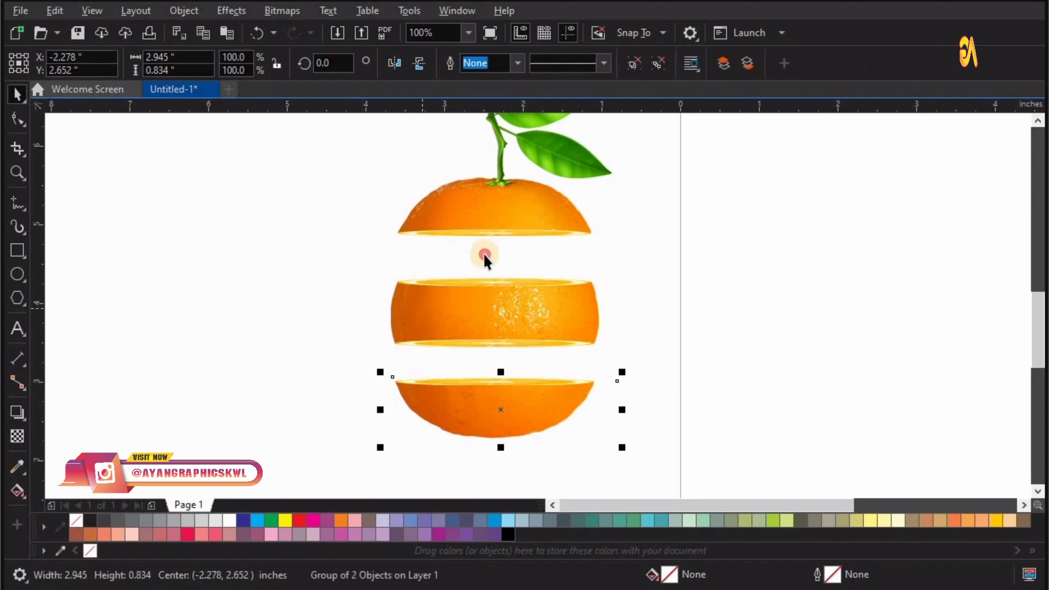
{"action": "left_click", "coordinate": [761, 71]}
{"action": "scroll", "coordinate": [643, 179], "scroll_direction": "up", "scroll_amount": 1}
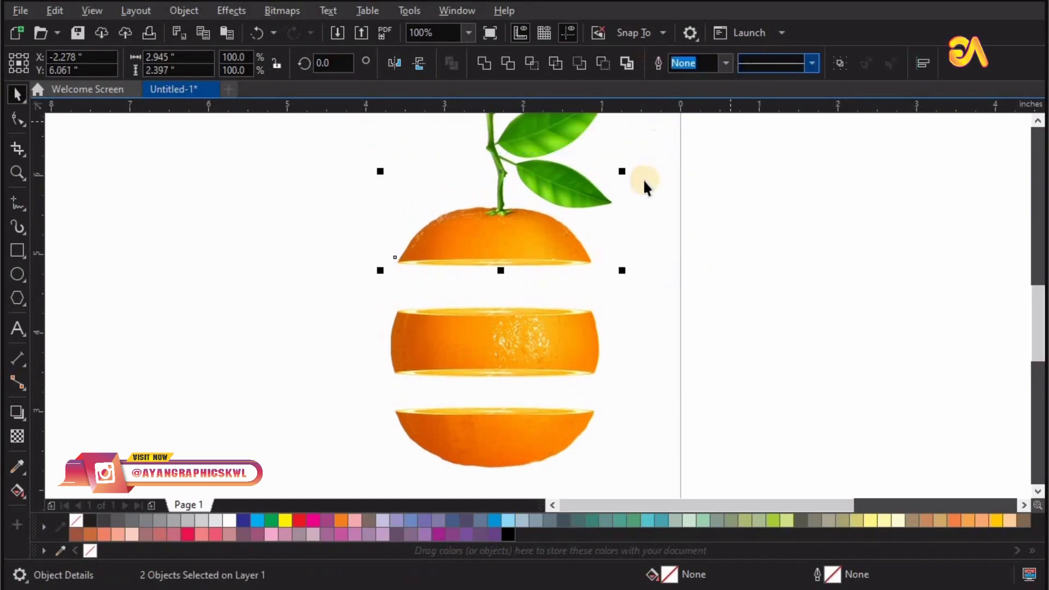
{"action": "left_click", "coordinate": [693, 322]}
{"action": "left_click", "coordinate": [533, 346]}
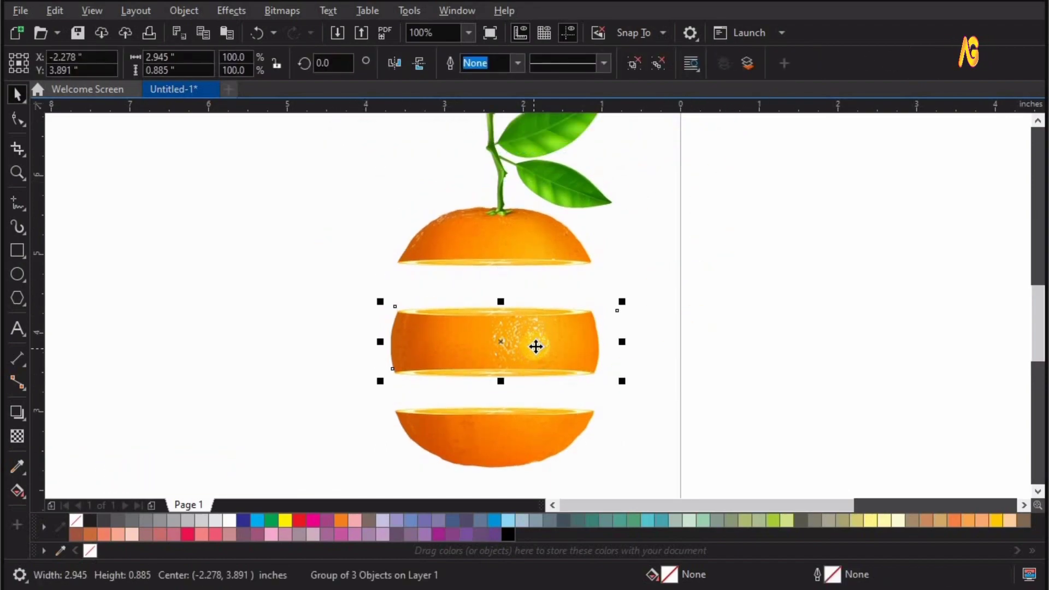
{"action": "left_click_drag", "start_coordinate": [617, 305], "coordinate": [612, 261]}
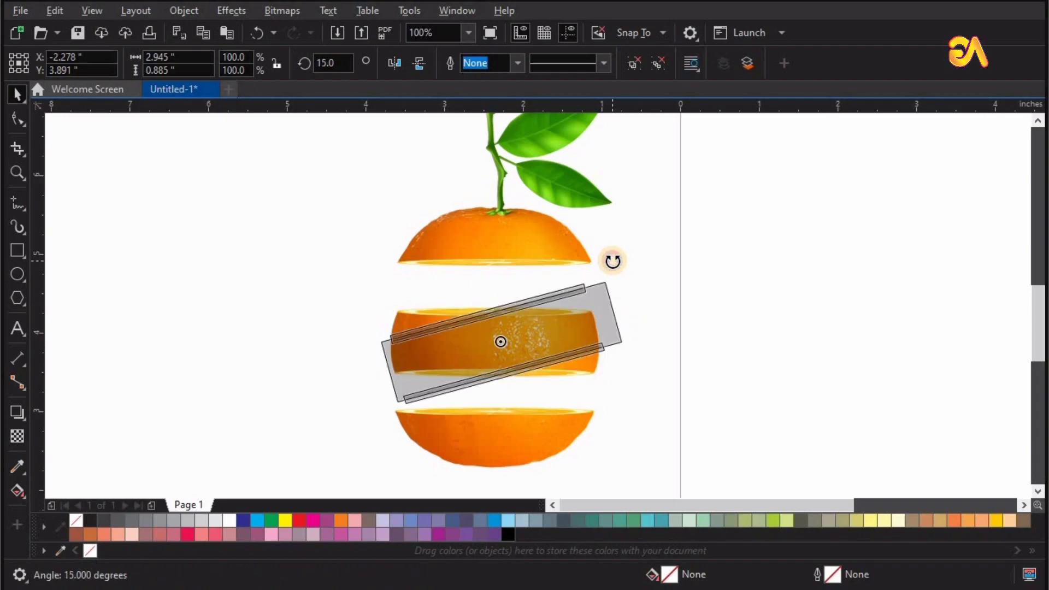
- Move the tilted middle group down and left into position
{"action": "key", "text": "z"}
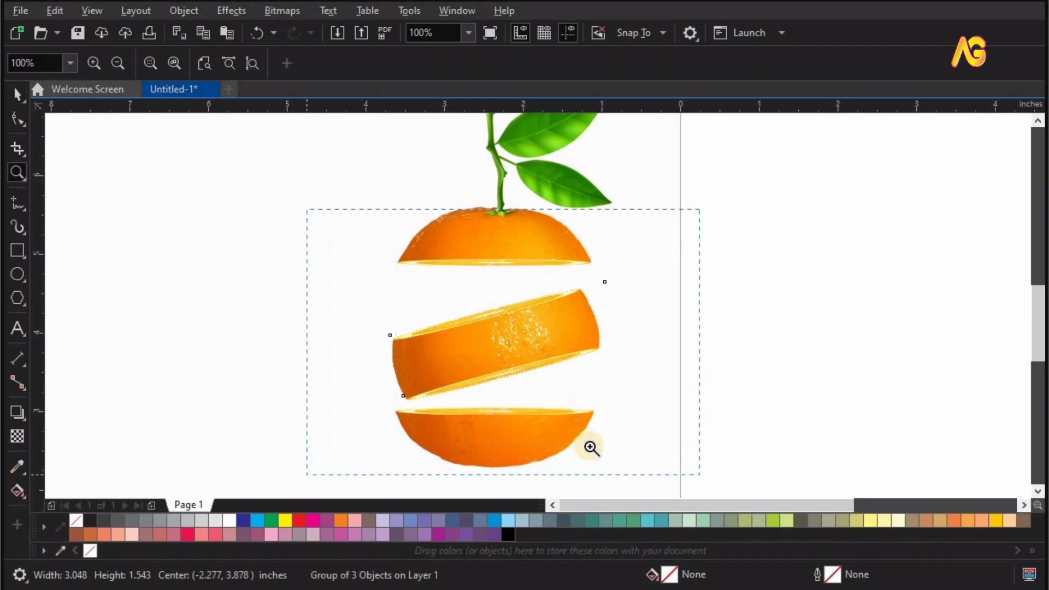
{"action": "left_click_drag", "start_coordinate": [327, 468], "coordinate": [694, 213]}
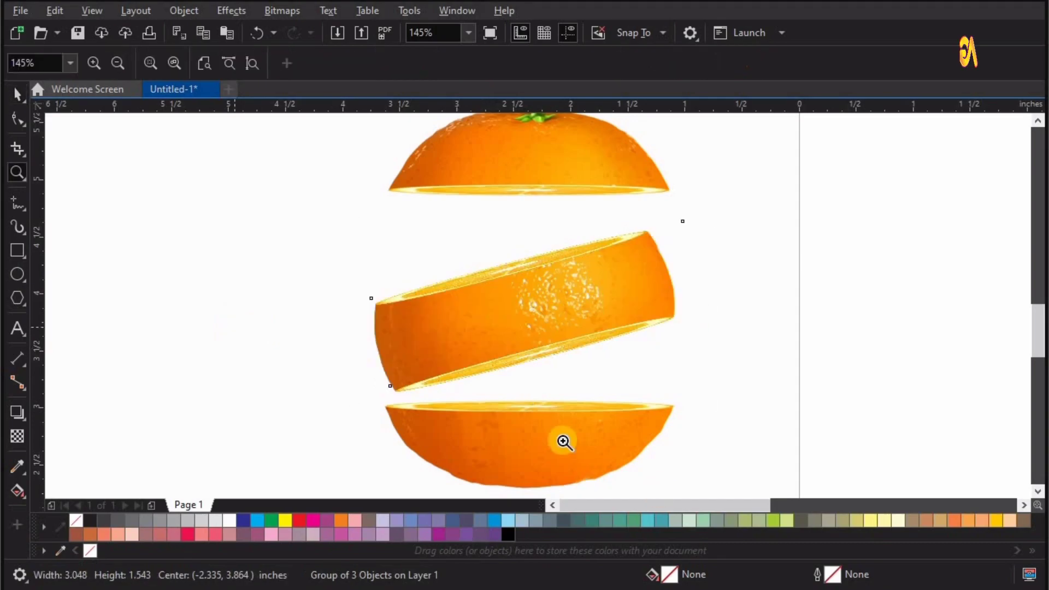
{"action": "scroll", "coordinate": [562, 441], "scroll_direction": "up", "scroll_amount": 2}
{"action": "key", "text": "space"}
{"action": "left_click_drag", "start_coordinate": [459, 221], "coordinate": [443, 245]}
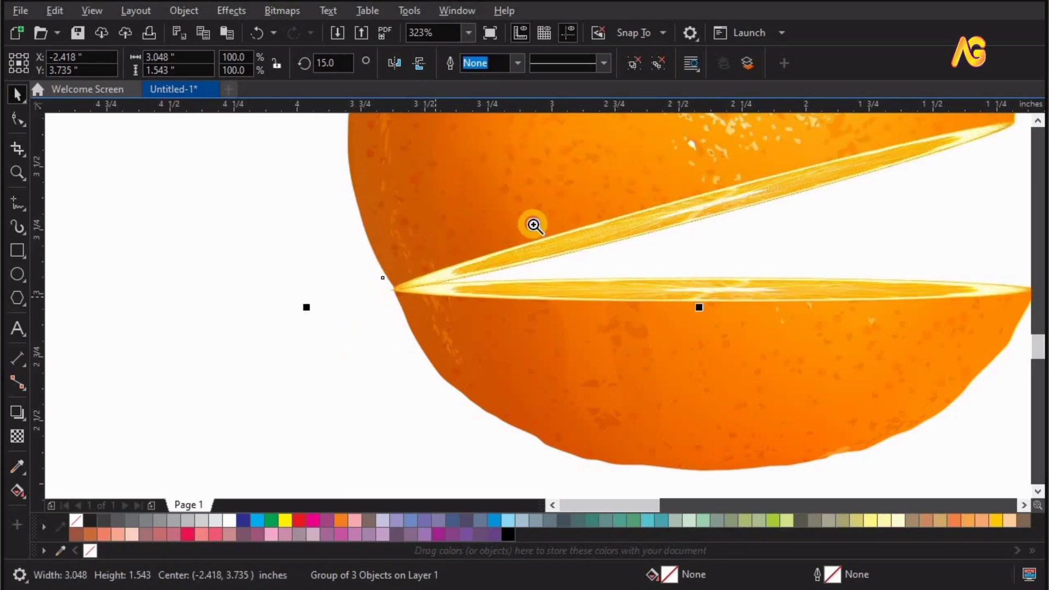
{"action": "left_click_drag", "start_coordinate": [534, 224], "coordinate": [352, 339]}
{"action": "left_click_drag", "start_coordinate": [455, 276], "coordinate": [454, 276]}
{"action": "key", "text": "F4"}
- Lower the top orange half until its rim meets the tilted middle slice
{"action": "key", "text": "z"}
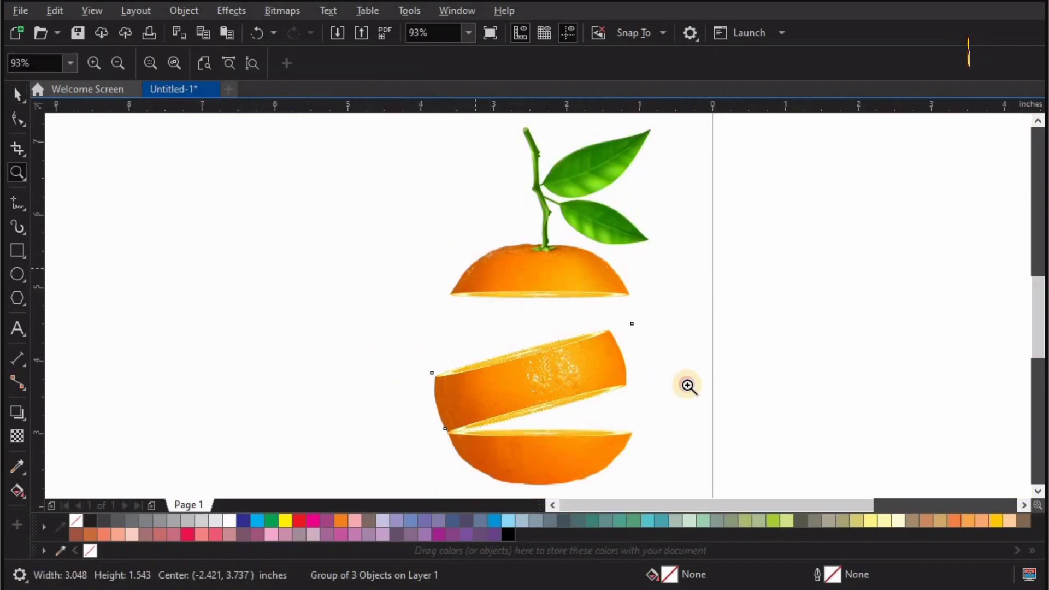
{"action": "left_click_drag", "start_coordinate": [428, 215], "coordinate": [686, 375]}
{"action": "key", "text": "space"}
{"action": "left_click_drag", "start_coordinate": [649, 297], "coordinate": [630, 350]}
{"action": "key", "text": "z"}
{"action": "left_click", "coordinate": [587, 310]}
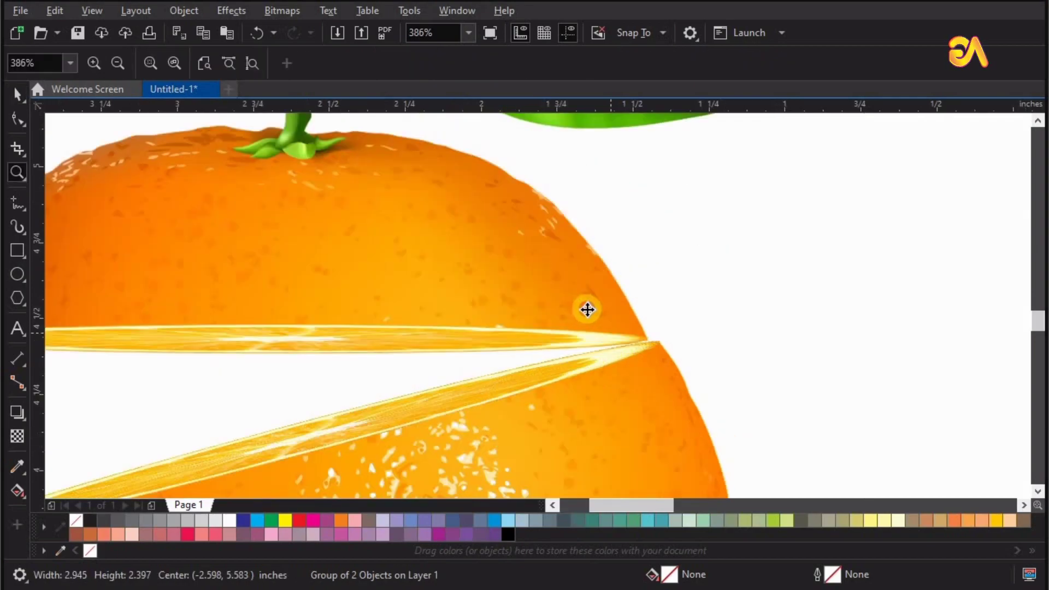
{"action": "key", "text": "space"}
{"action": "left_click_drag", "start_coordinate": [590, 309], "coordinate": [603, 310]}
- Shrink the juice splash and place it between the middle slice and bottom half
{"action": "left_click", "coordinate": [877, 358]}
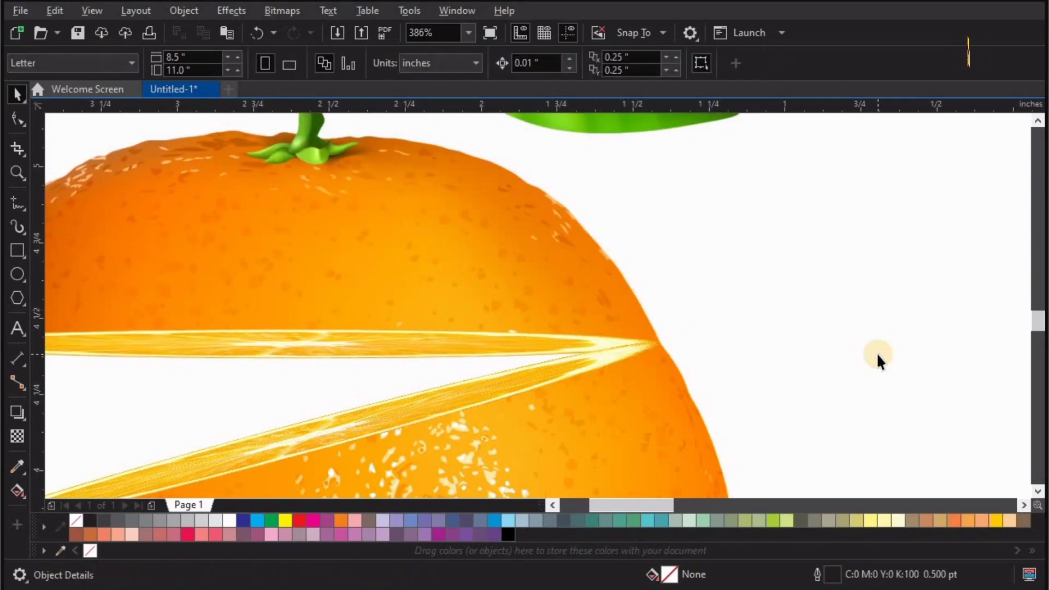
{"action": "key", "text": "F4"}
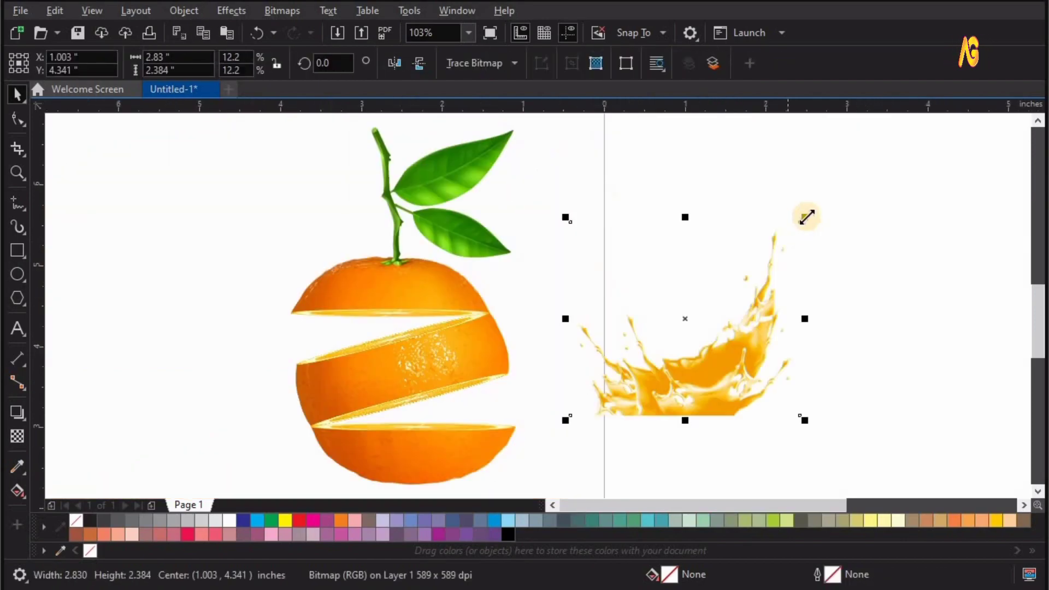
{"action": "left_click_drag", "start_coordinate": [805, 230], "coordinate": [761, 254]}
{"action": "left_click_drag", "start_coordinate": [594, 362], "coordinate": [327, 404]}
{"action": "scroll", "coordinate": [417, 470], "scroll_direction": "up", "scroll_amount": 3}
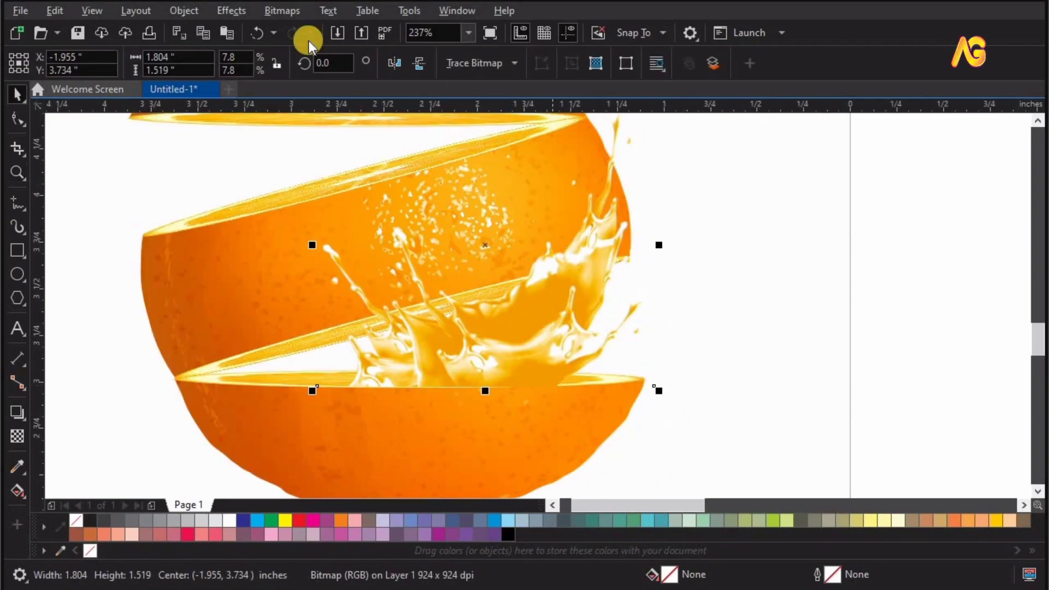
- Try raising the splash's saturation and lightness in Hue/Saturation/Lightness, then cancel
{"action": "left_click", "coordinate": [231, 12]}
{"action": "mouse_move", "coordinate": [249, 73]}
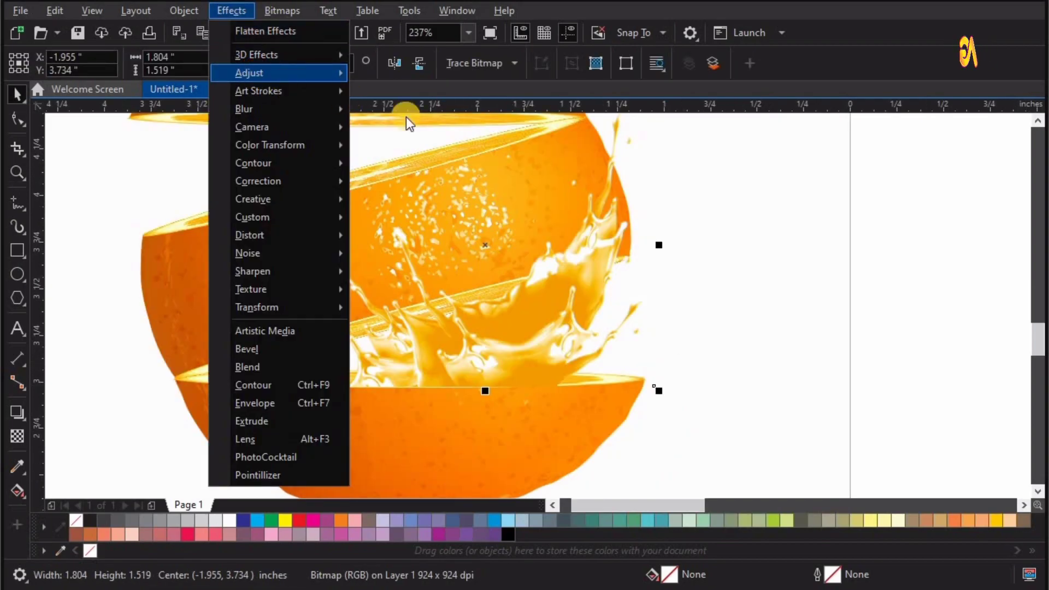
{"action": "left_click", "coordinate": [461, 260]}
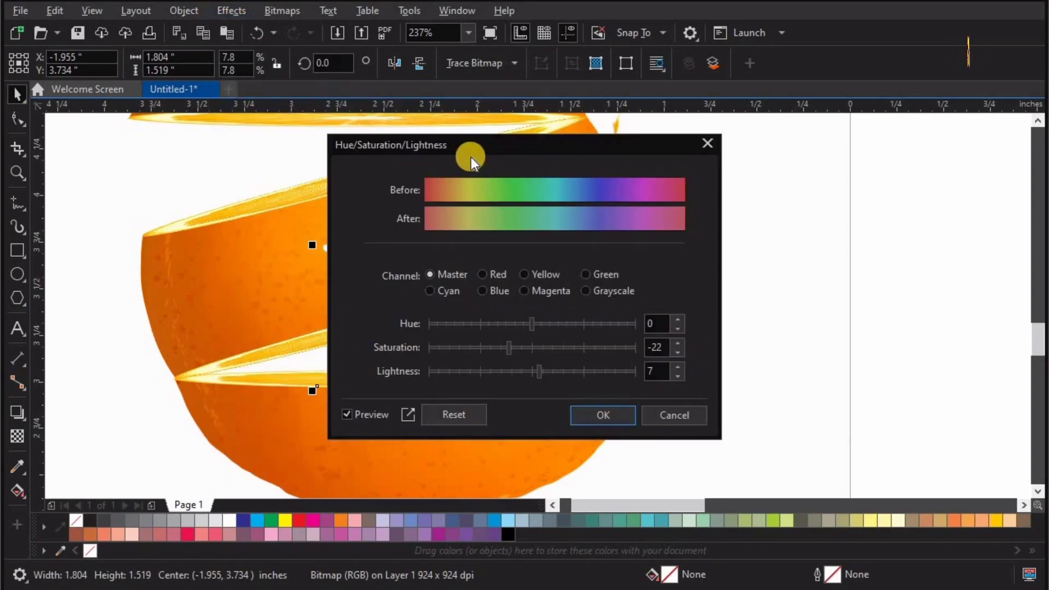
{"action": "left_click_drag", "start_coordinate": [507, 152], "coordinate": [806, 85]}
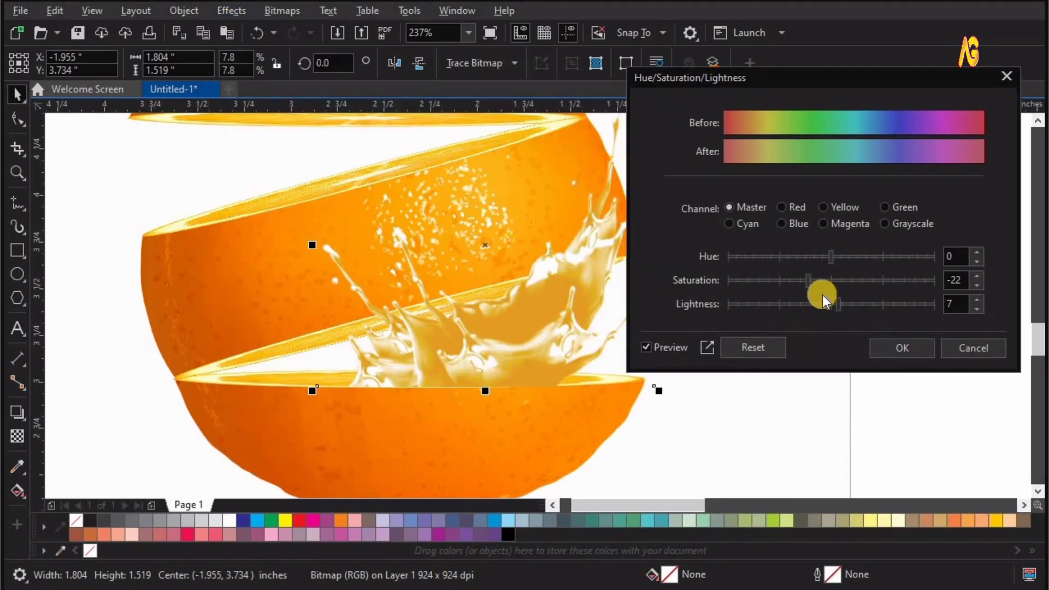
{"action": "left_click_drag", "start_coordinate": [830, 283], "coordinate": [830, 284]}
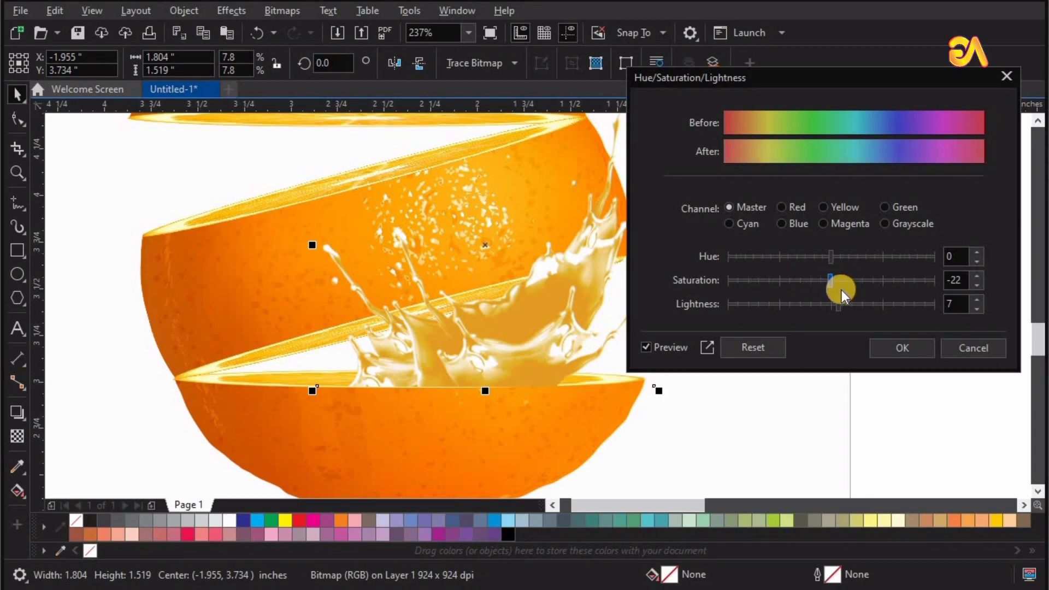
{"action": "left_click_drag", "start_coordinate": [847, 304], "coordinate": [827, 303]}
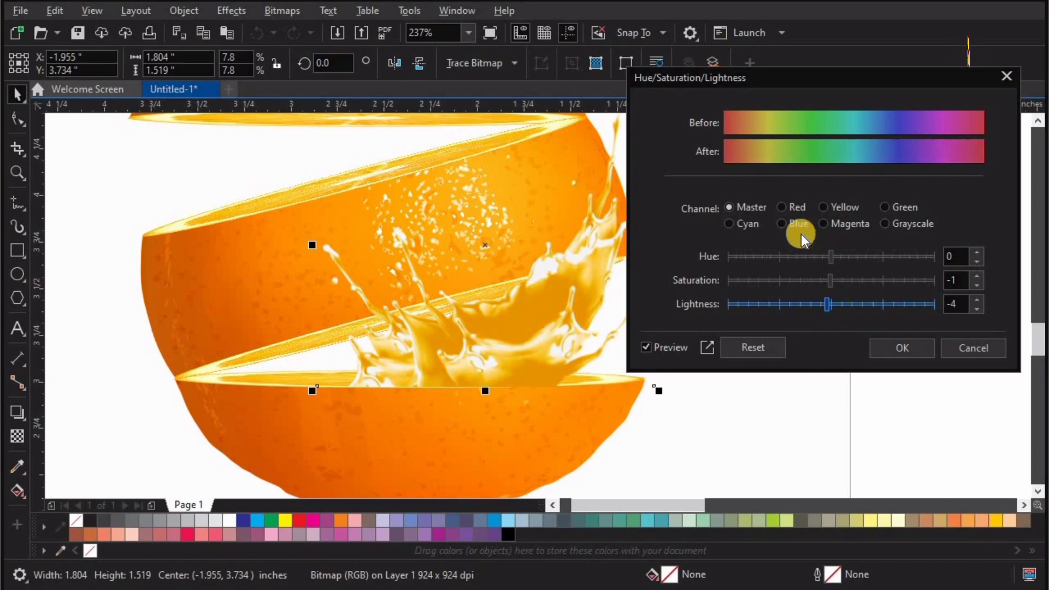
{"action": "left_click", "coordinate": [952, 347]}
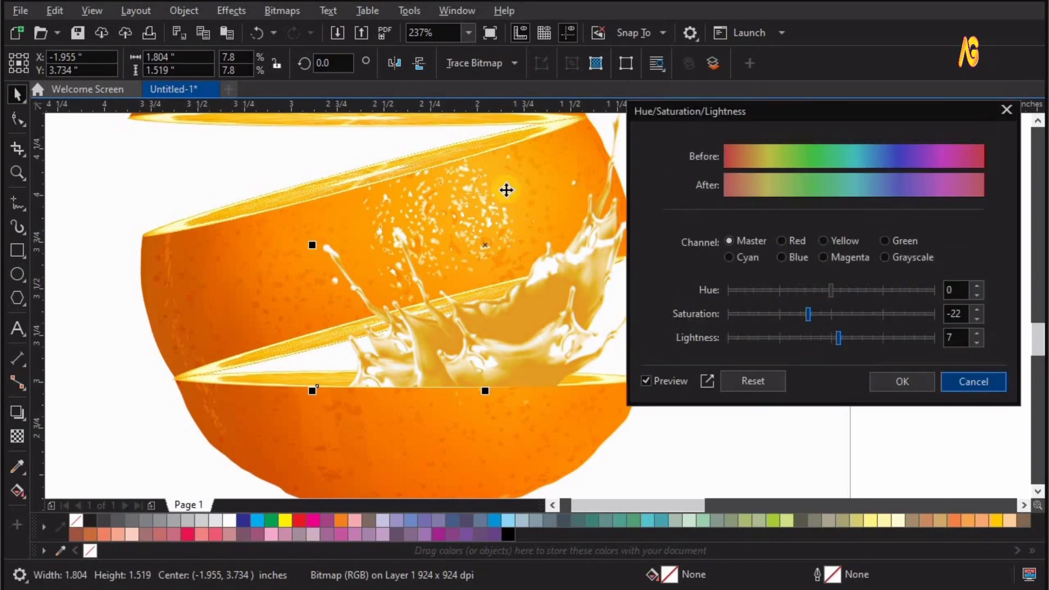
{"action": "left_click", "coordinate": [229, 11]}
{"action": "mouse_move", "coordinate": [249, 73]}
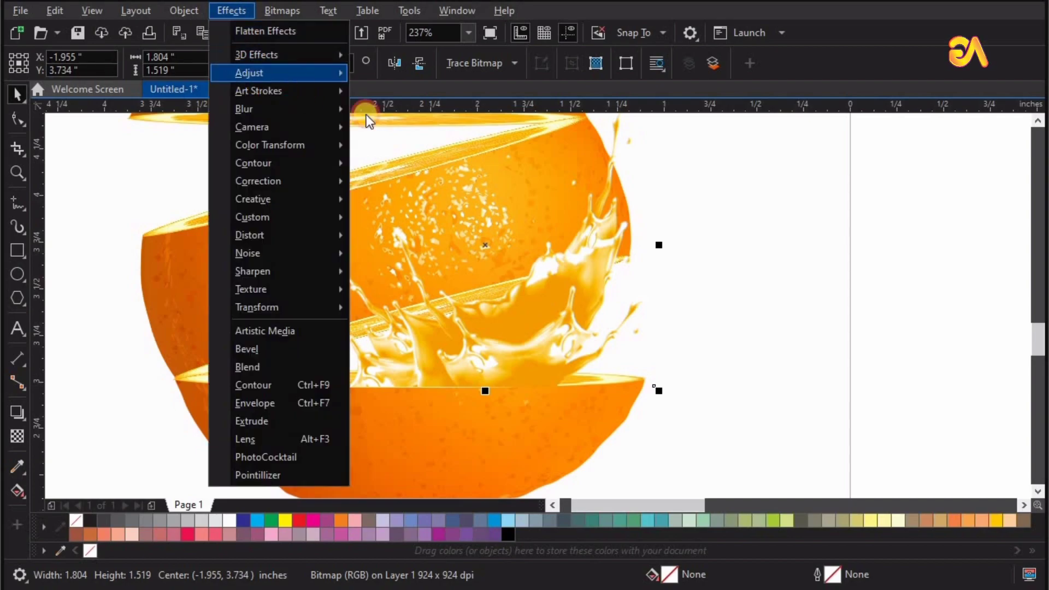
- Apply Color Balance to the splash with Magenta–Green -21 and Yellow–Blue 7
{"action": "left_click", "coordinate": [418, 217]}
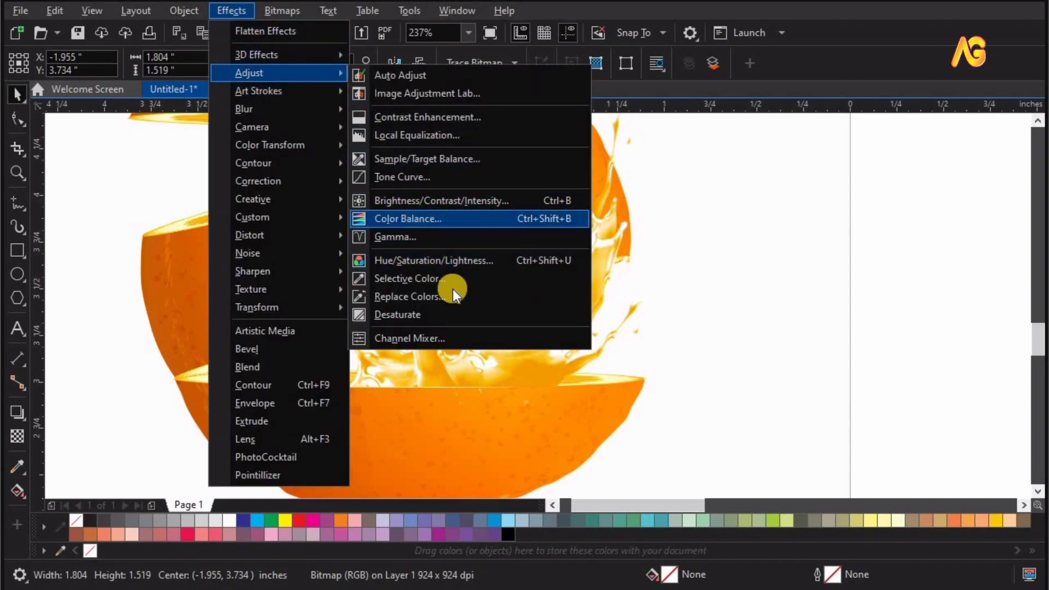
{"action": "left_click_drag", "start_coordinate": [628, 153], "coordinate": [948, 99]}
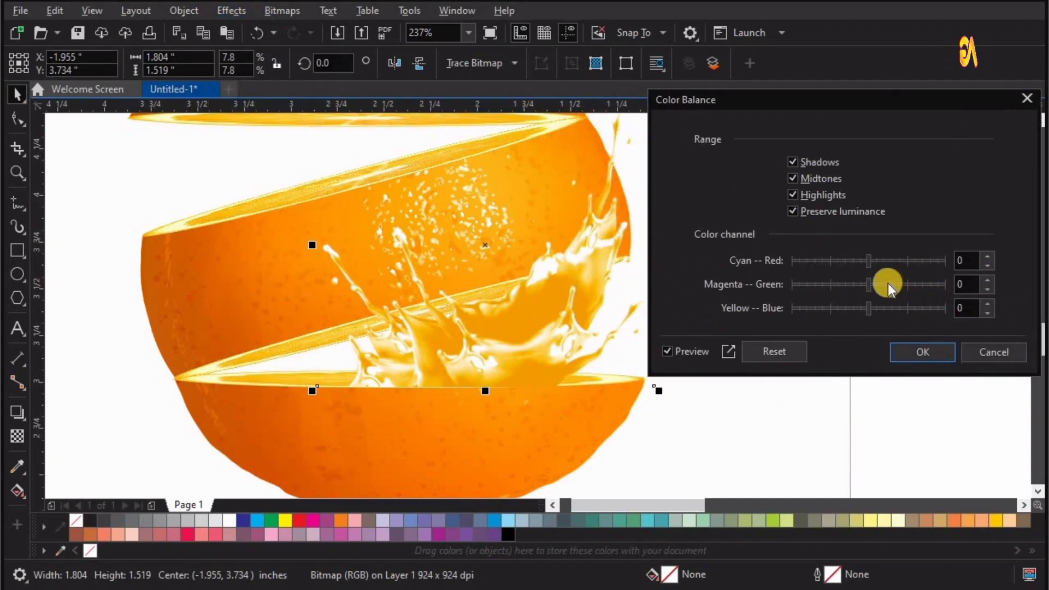
{"action": "mouse_move", "coordinate": [867, 280]}
{"action": "left_mouse_down"}
{"action": "mouse_move", "coordinate": [852, 284]}
{"action": "mouse_move", "coordinate": [866, 306]}
{"action": "left_mouse_up"}
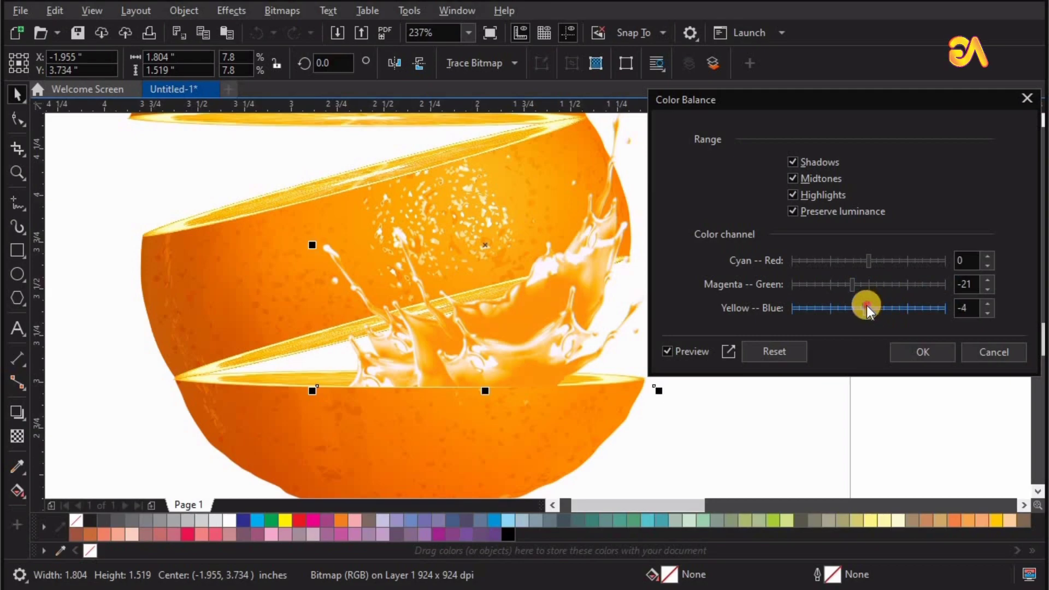
{"action": "left_click", "coordinate": [874, 307]}
{"action": "left_click", "coordinate": [912, 359]}
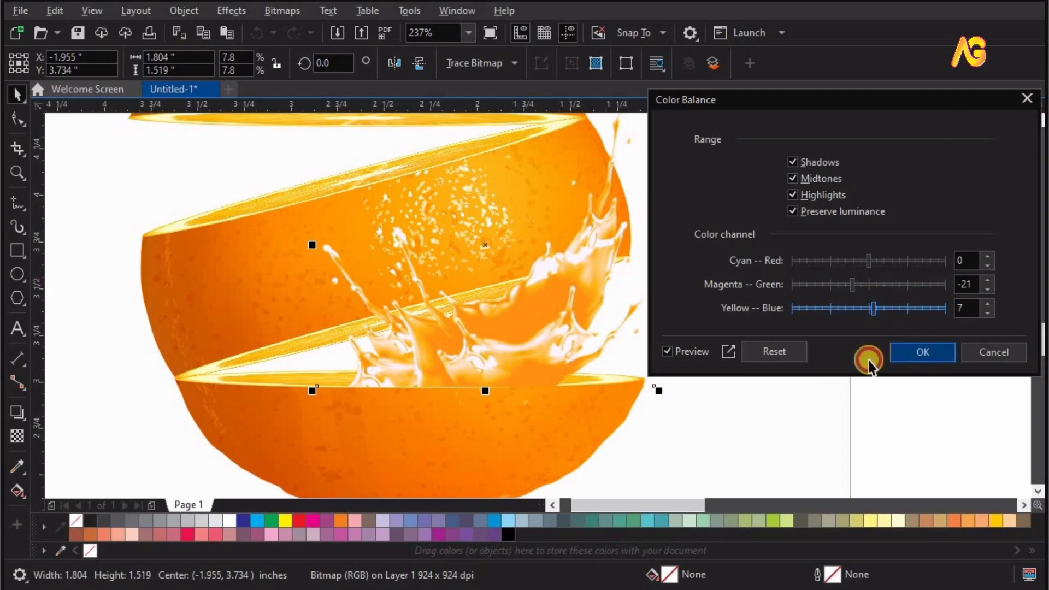
- Widen the juice splash to about 1.947 inches and reposition it over the orange
{"action": "left_click_drag", "start_coordinate": [469, 329], "coordinate": [607, 336]}
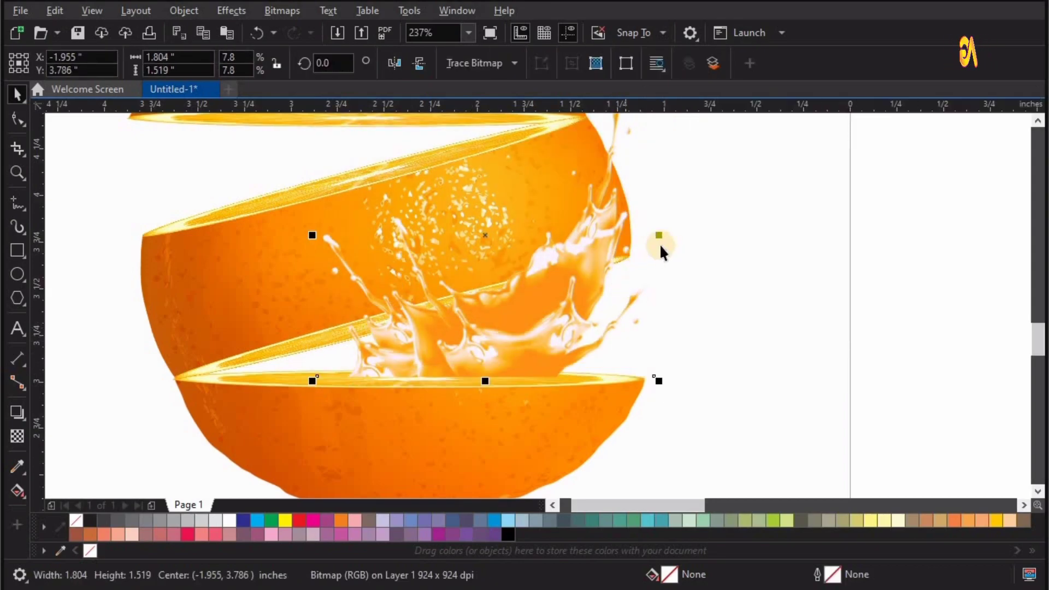
{"action": "left_click_drag", "start_coordinate": [671, 232], "coordinate": [685, 232]}
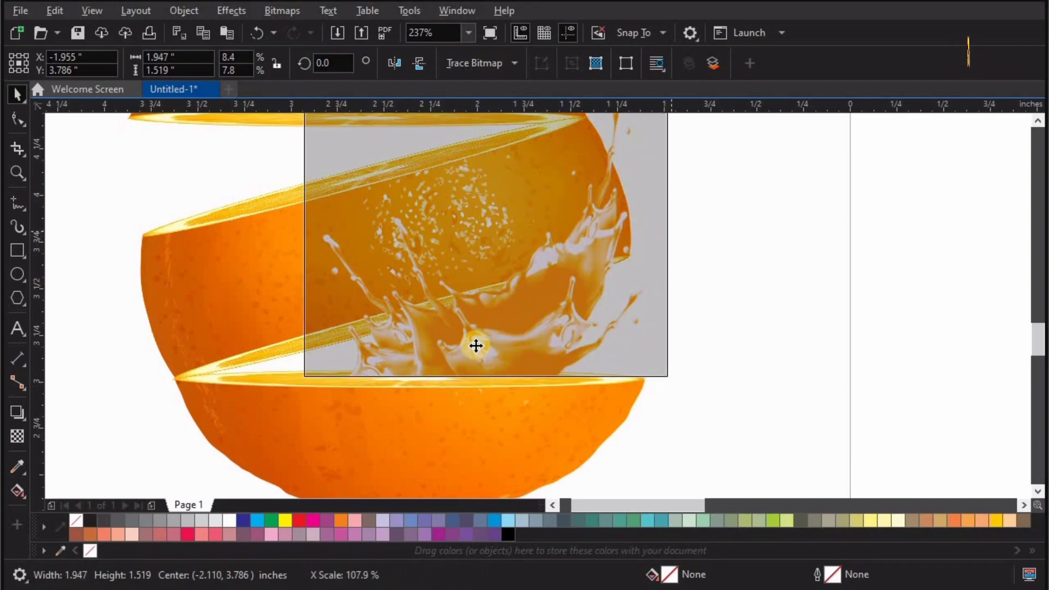
{"action": "left_click_drag", "start_coordinate": [479, 351], "coordinate": [494, 332]}
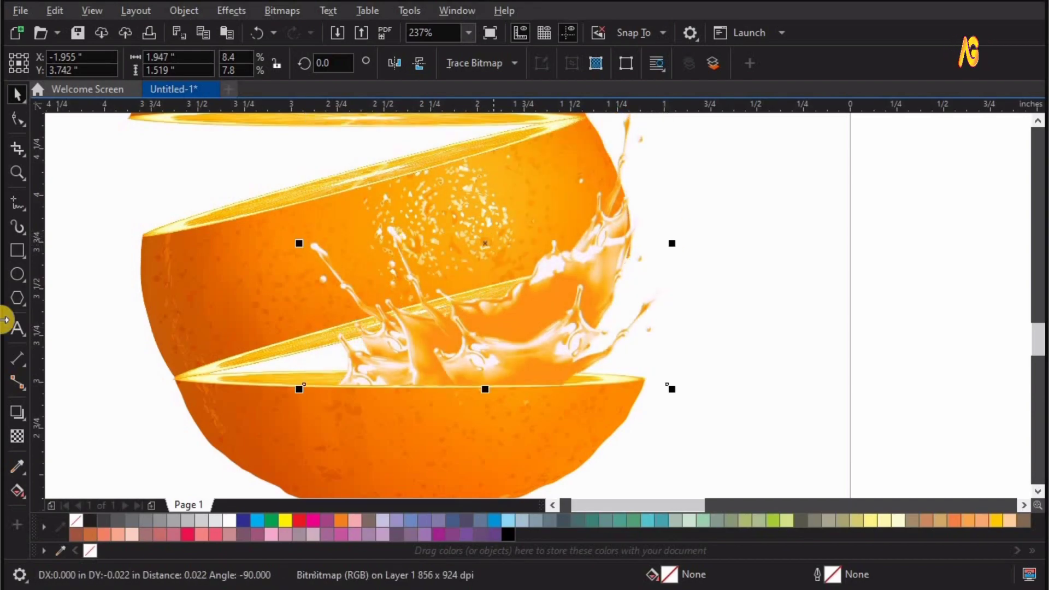
{"action": "left_click", "coordinate": [21, 421]}
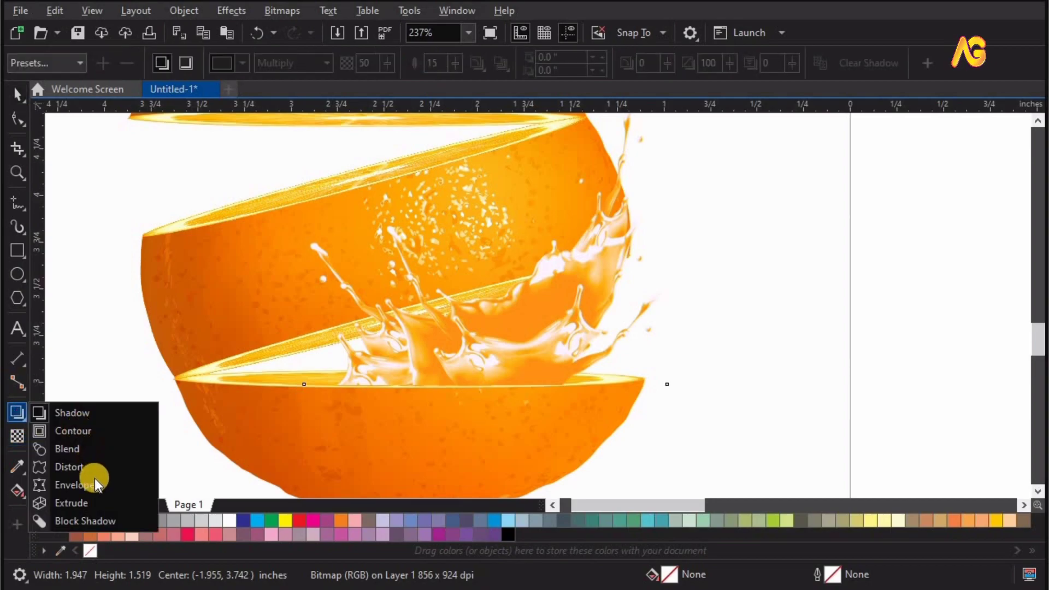
- Apply an envelope to the juice splash, dragging its left nodes outward and down along the cut face
{"action": "left_click", "coordinate": [118, 484]}
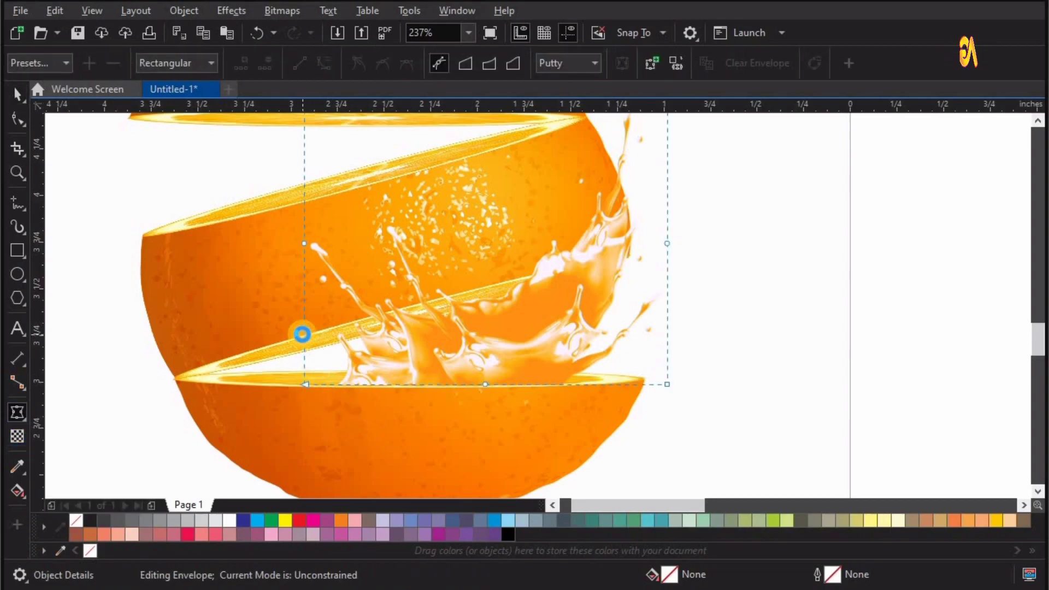
{"action": "left_click_drag", "start_coordinate": [302, 334], "coordinate": [212, 340]}
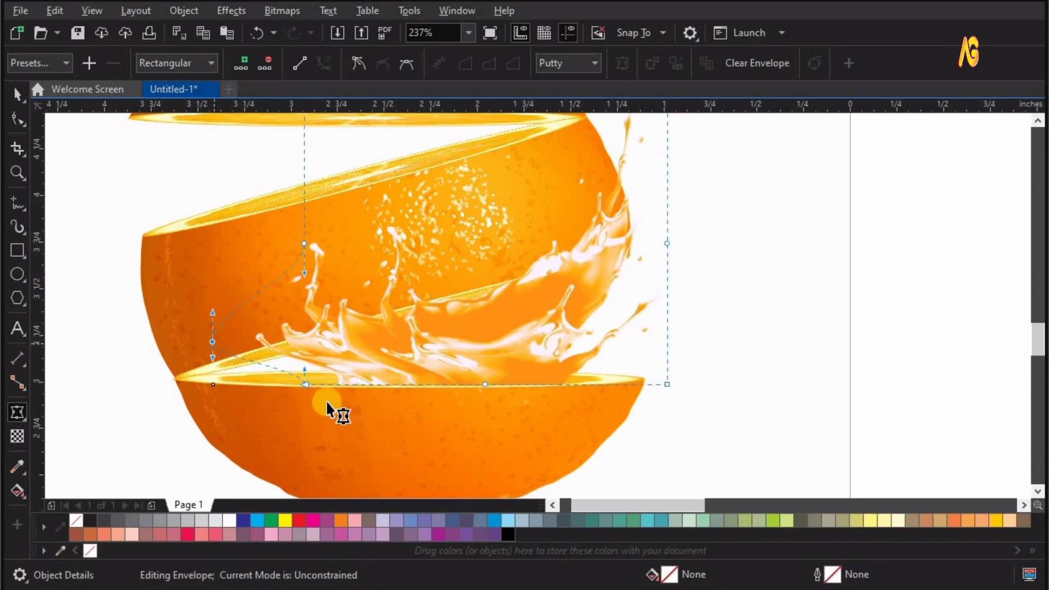
{"action": "left_click_drag", "start_coordinate": [279, 385], "coordinate": [274, 384]}
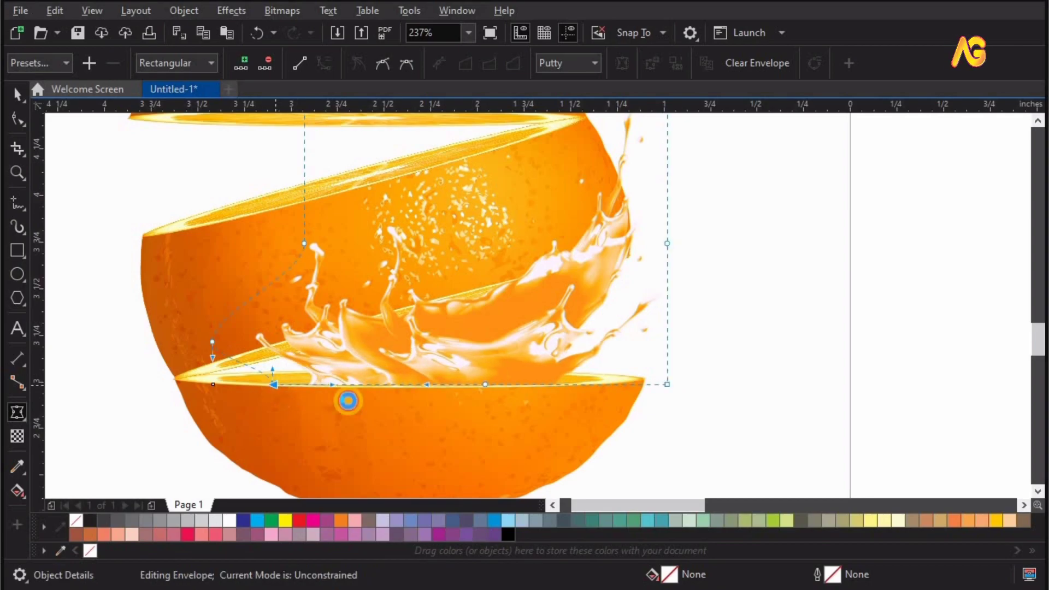
- Give the splash a vertical linear transparency so its base fades into the bottom half's cut face
{"action": "key", "text": "space"}
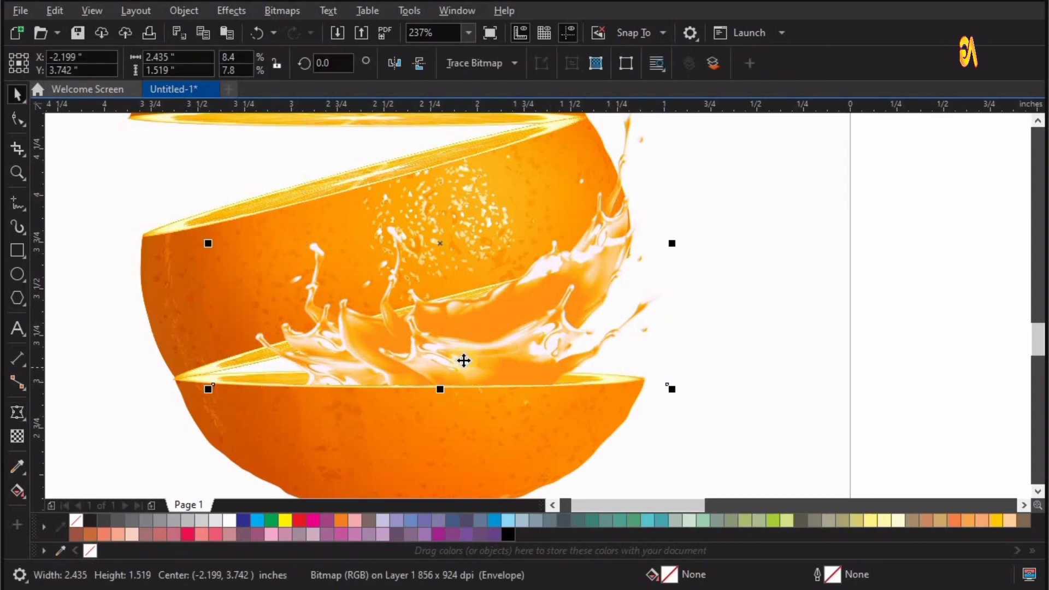
{"action": "left_click", "coordinate": [545, 304]}
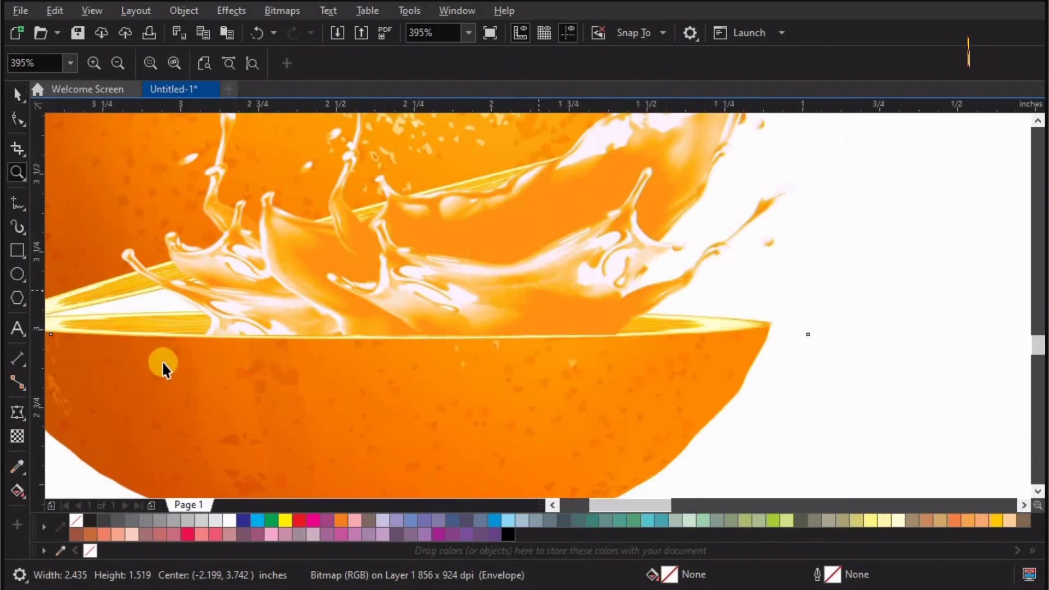
{"action": "left_click", "coordinate": [17, 409]}
{"action": "left_click", "coordinate": [18, 435]}
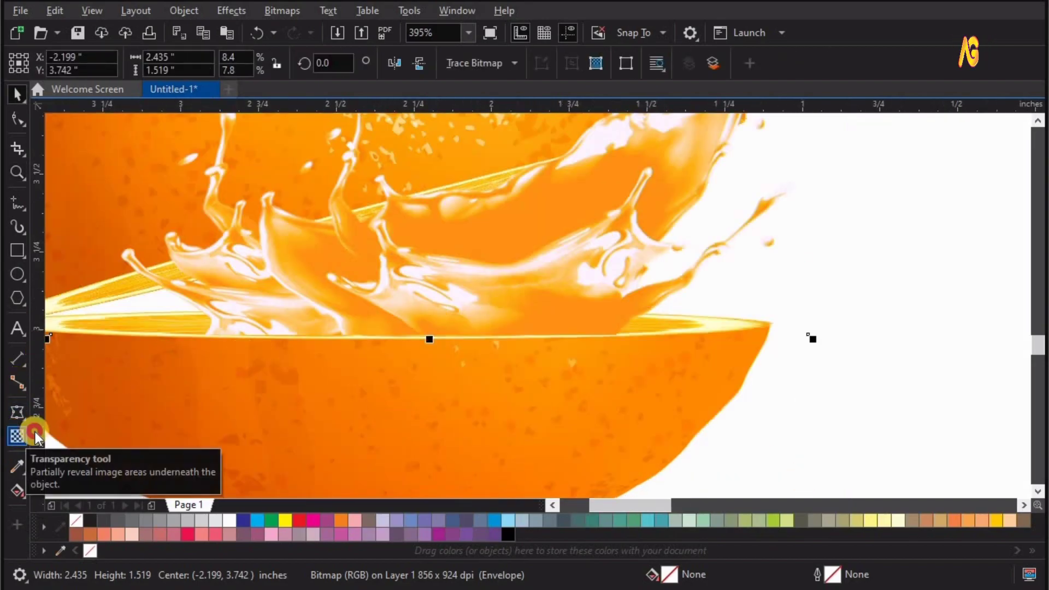
{"action": "left_click_drag", "start_coordinate": [441, 274], "coordinate": [443, 342]}
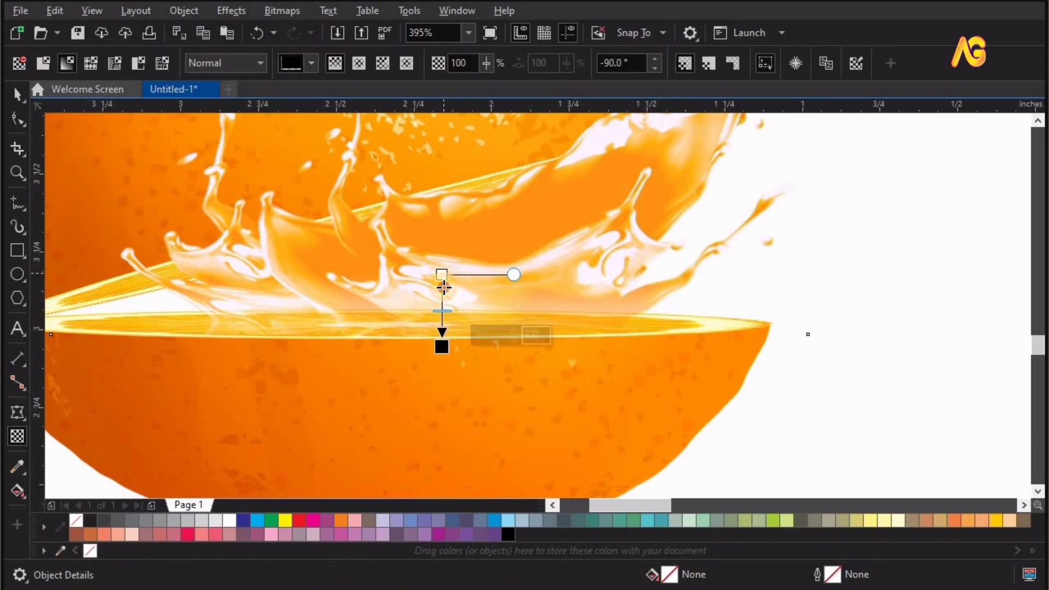
{"action": "left_click_drag", "start_coordinate": [443, 274], "coordinate": [441, 300]}
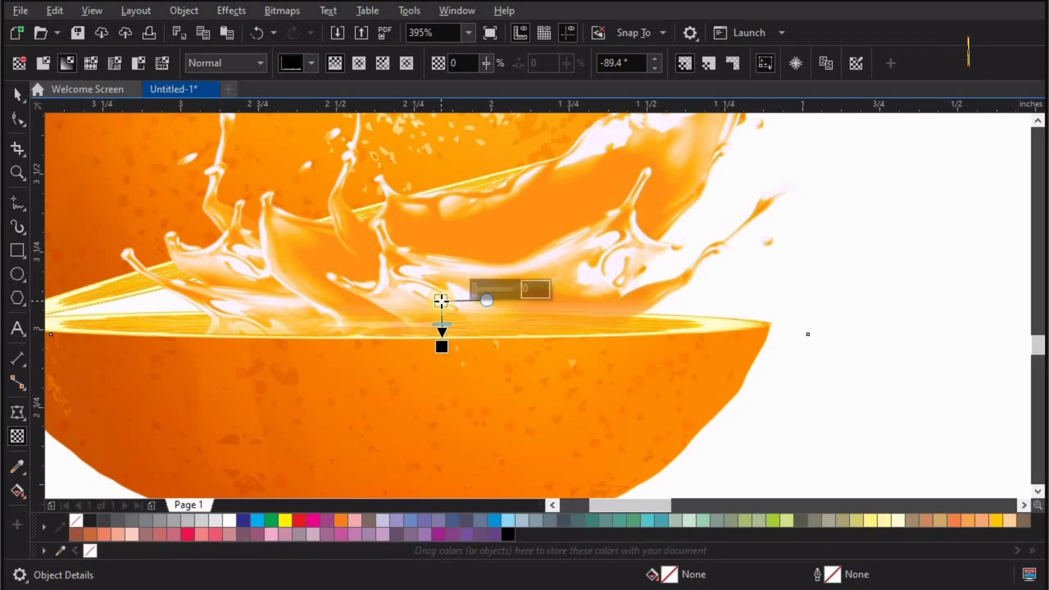
{"action": "key", "text": "space"}
- Move the juice splash copy up and left toward the orange's top cut
{"action": "key", "text": "F4"}
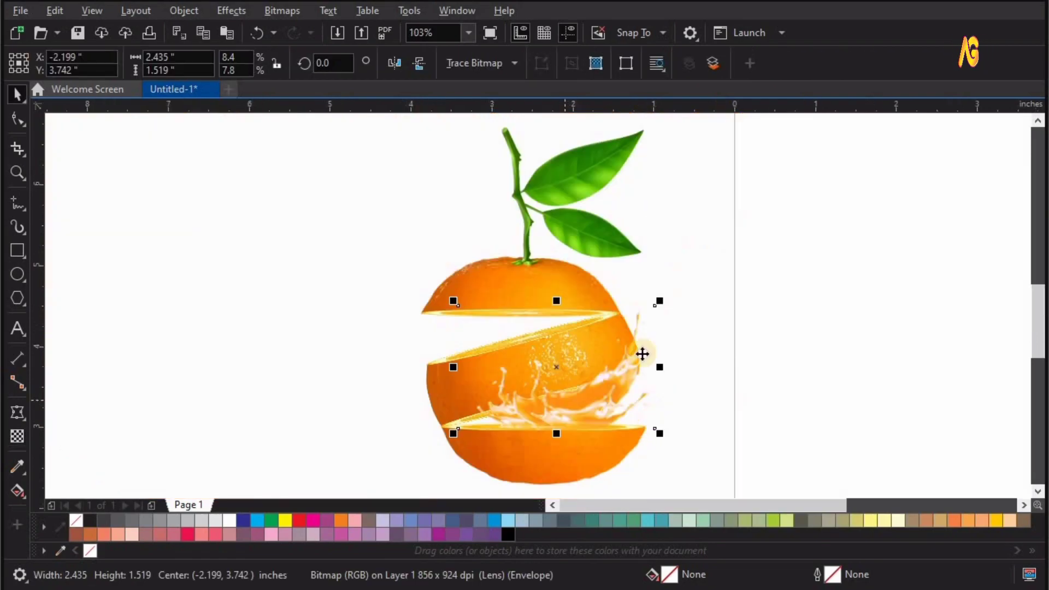
{"action": "key", "text": "z"}
{"action": "scroll", "coordinate": [607, 386], "scroll_direction": "up", "scroll_amount": 1}
{"action": "key", "text": "space"}
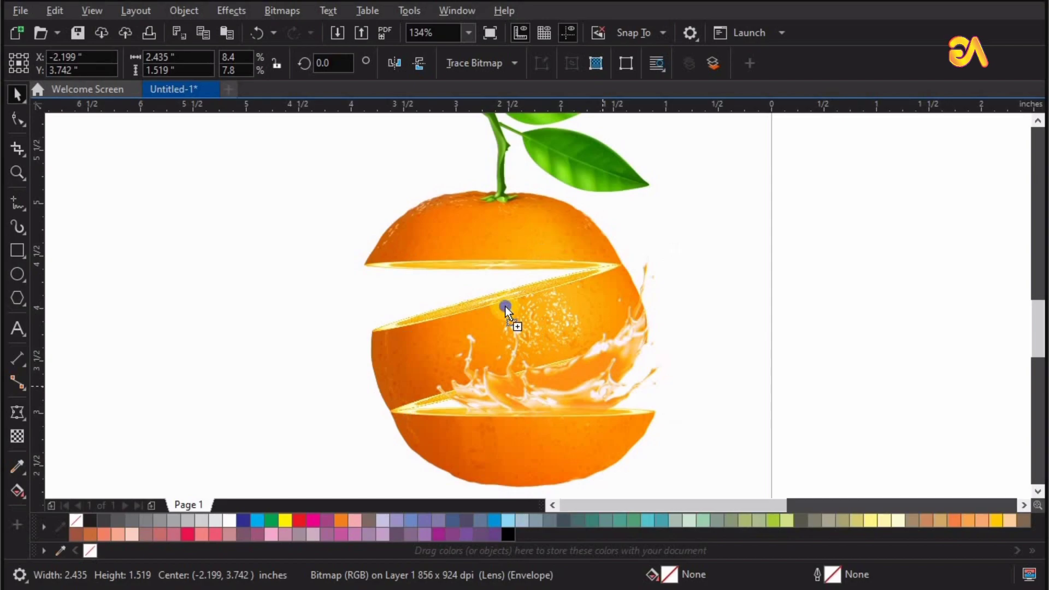
{"action": "left_click_drag", "start_coordinate": [504, 306], "coordinate": [408, 227]}
{"action": "key", "text": "space"}
{"action": "scroll", "coordinate": [355, 180], "scroll_direction": "up", "scroll_amount": 1}
{"action": "key", "text": "space"}
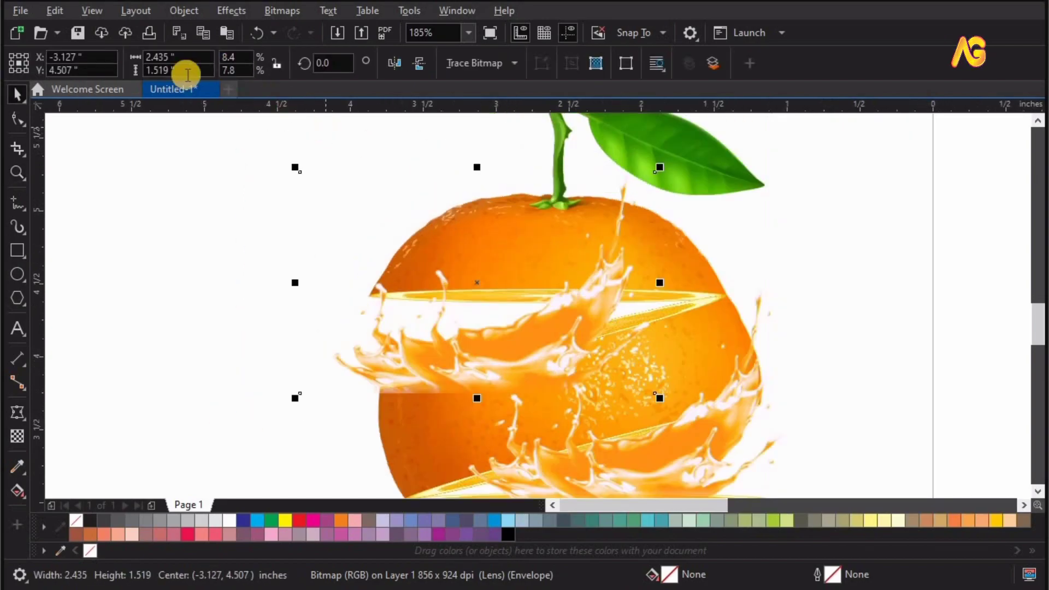
- Mirror the splash horizontally, rotate it to about 193°, and nudge it over the top slice
{"action": "left_click", "coordinate": [389, 66]}
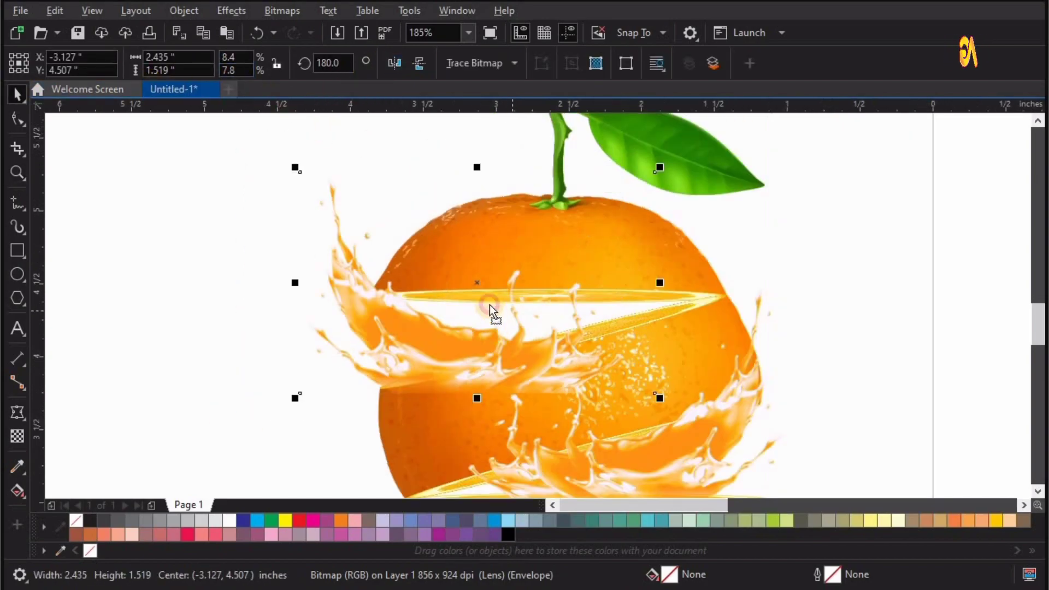
{"action": "left_click_drag", "start_coordinate": [490, 307], "coordinate": [490, 274]}
{"action": "left_click_drag", "start_coordinate": [292, 370], "coordinate": [529, 373]}
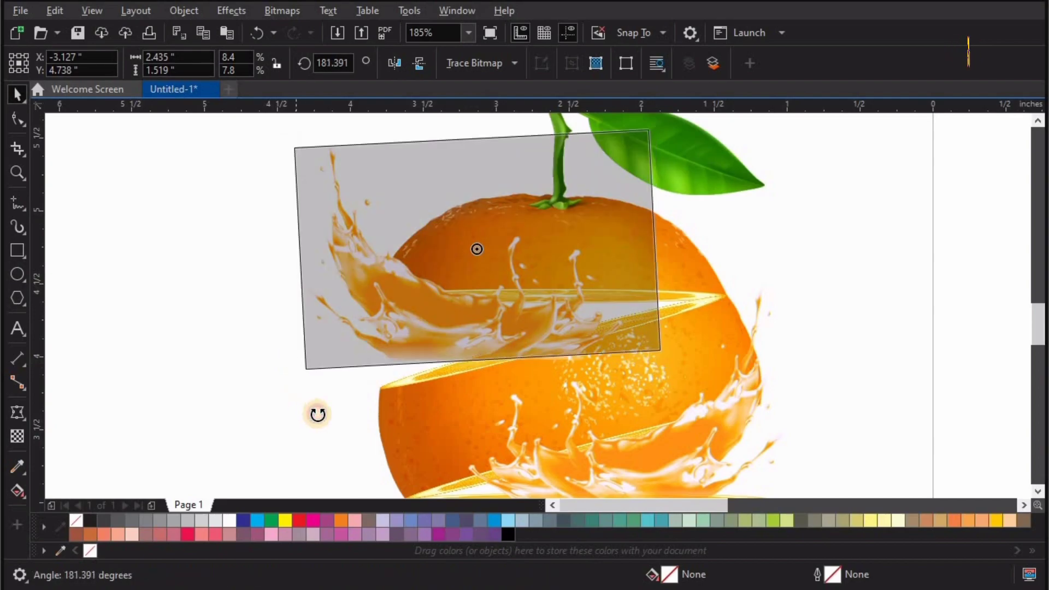
{"action": "key", "text": "z"}
{"action": "key", "text": "space"}
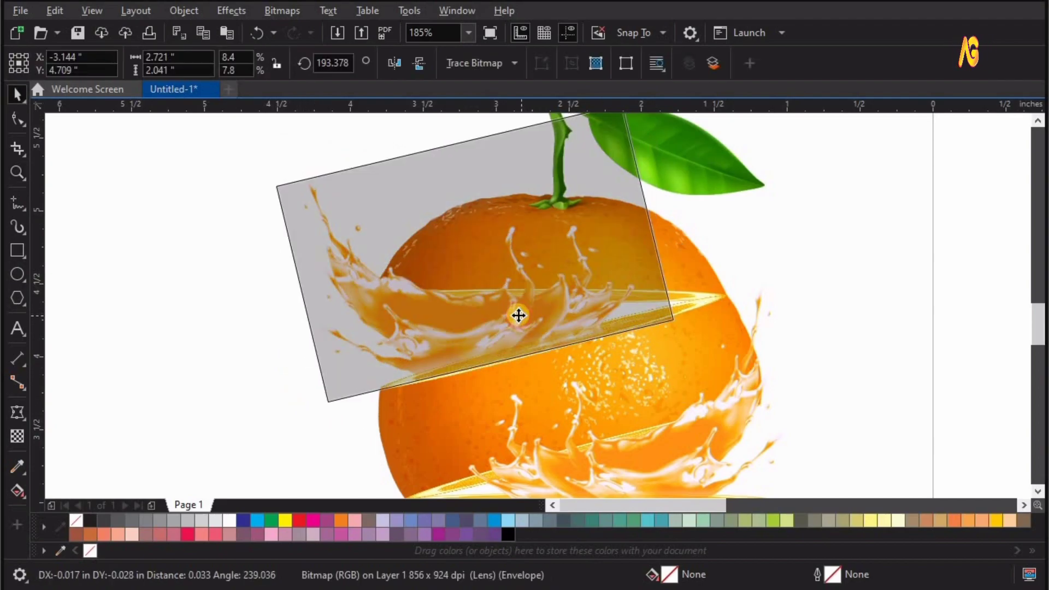
{"action": "left_click_drag", "start_coordinate": [521, 315], "coordinate": [518, 314]}
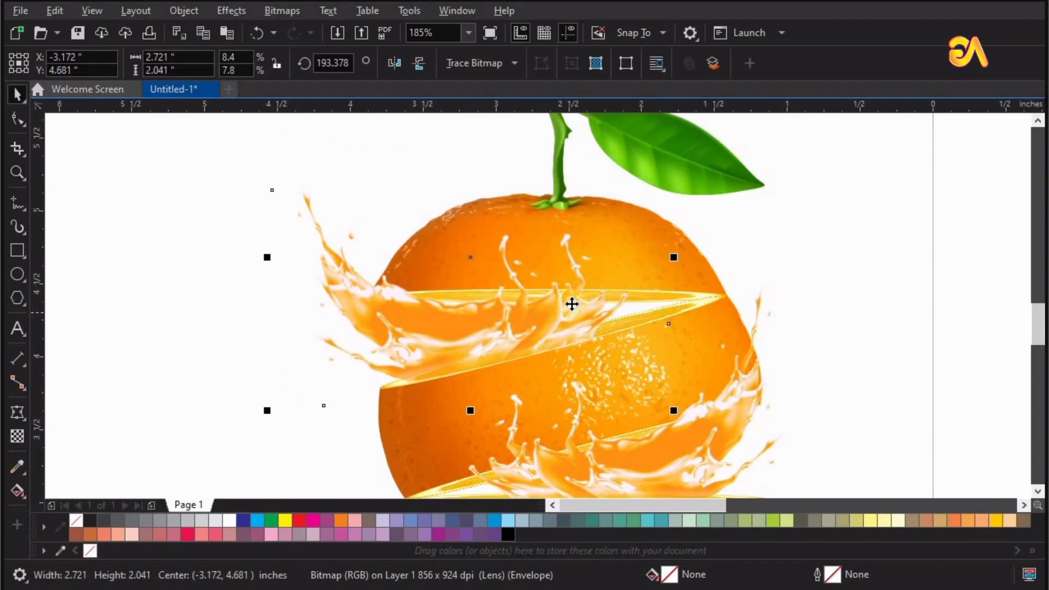
{"action": "scroll", "coordinate": [571, 302], "scroll_direction": "down", "scroll_amount": 4}
{"action": "left_click", "coordinate": [405, 162]}
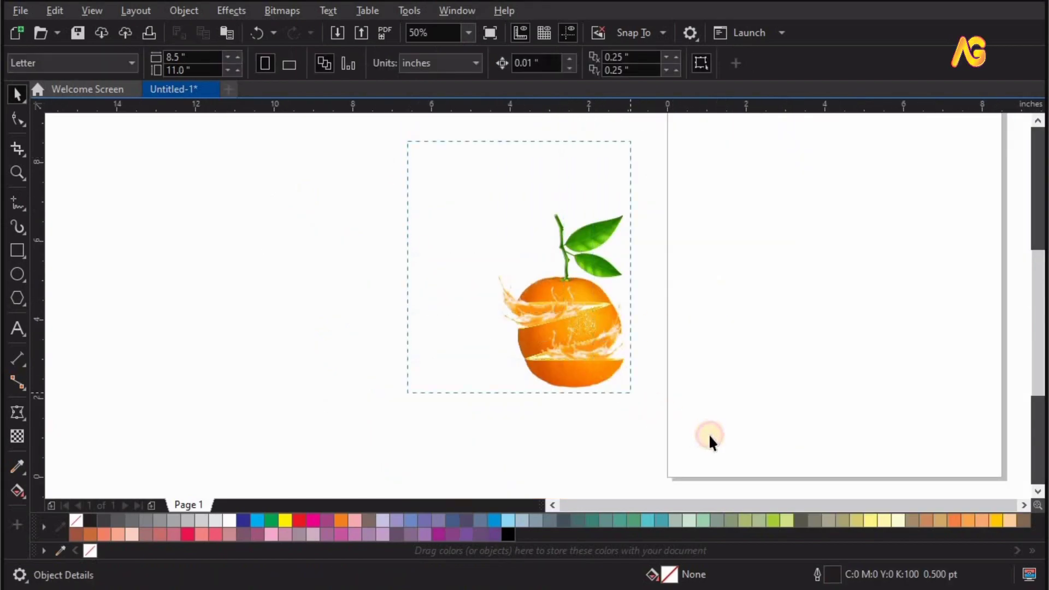
- Group the orange's five parts and place a copy to the left
{"action": "left_click_drag", "start_coordinate": [708, 433], "coordinate": [408, 140]}
{"action": "key", "text": "z"}
{"action": "scroll", "coordinate": [715, 213], "scroll_direction": "up", "scroll_amount": 1}
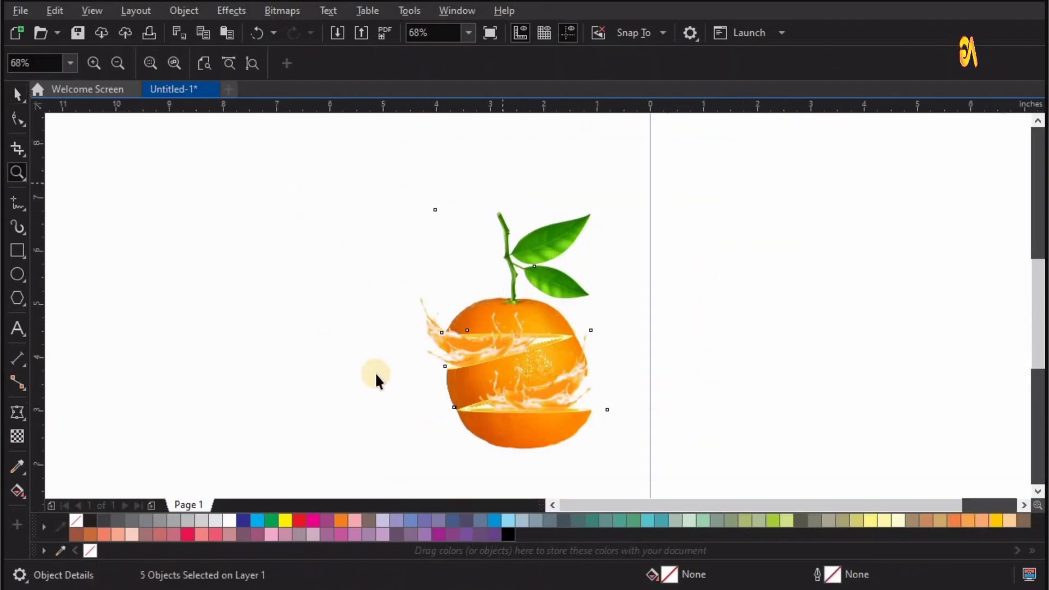
{"action": "key", "text": "space"}
{"action": "key", "text": "ctrl+g"}
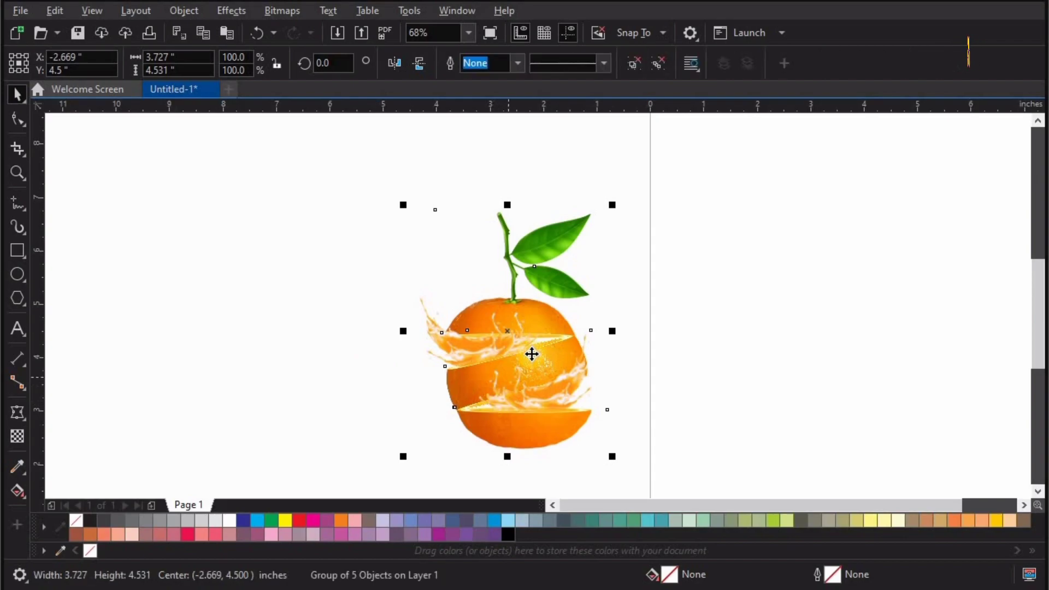
{"action": "left_click_drag", "start_coordinate": [234, 353], "coordinate": [232, 352]}
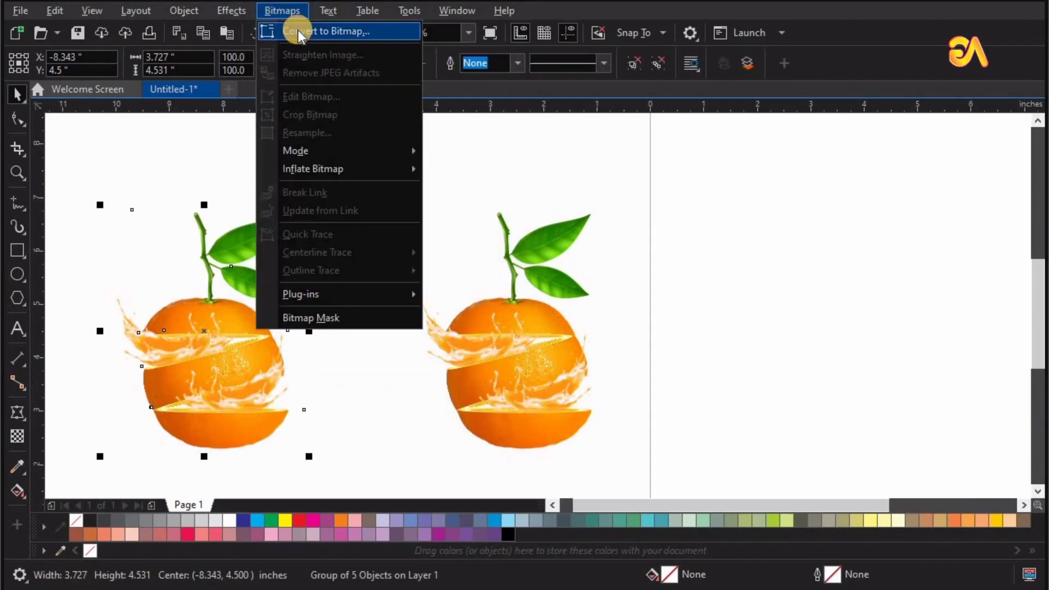
- Convert the copied orange to an 800 dpi RGB Color bitmap
{"action": "left_click", "coordinate": [298, 31]}
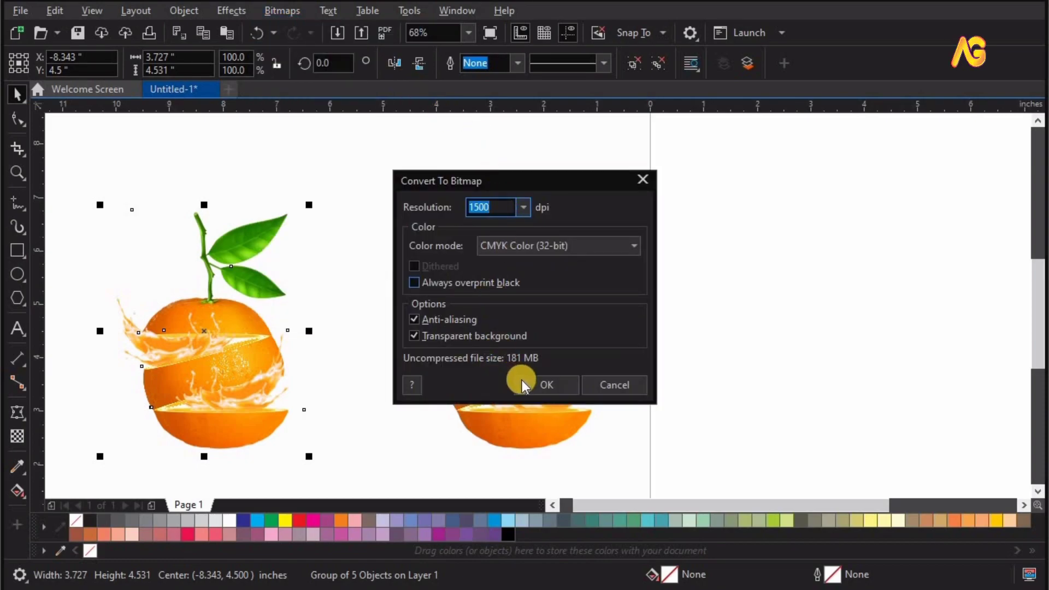
{"action": "type", "text": "8"}
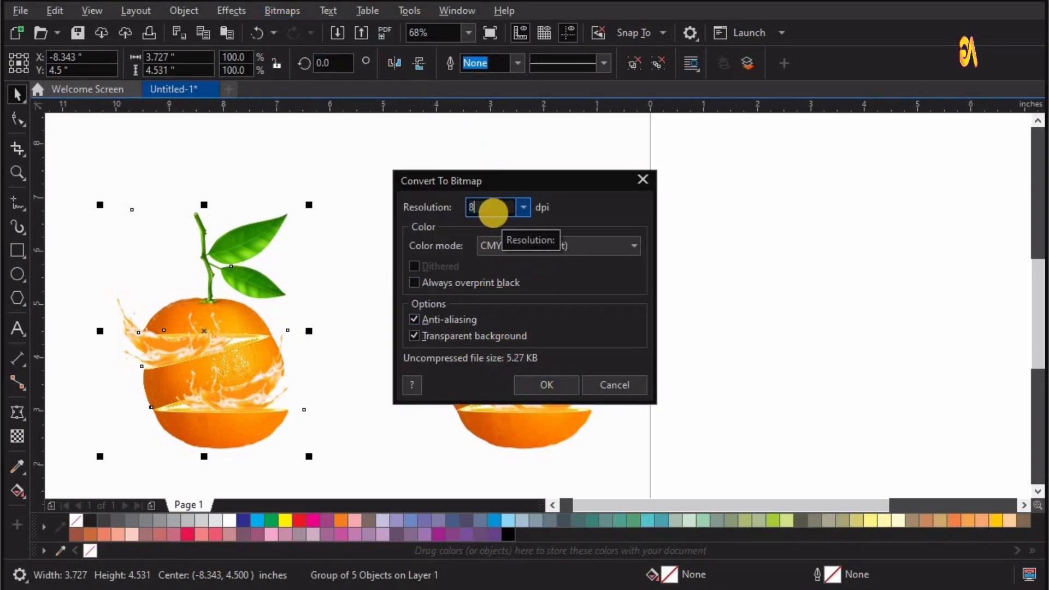
{"action": "left_click", "coordinate": [492, 245]}
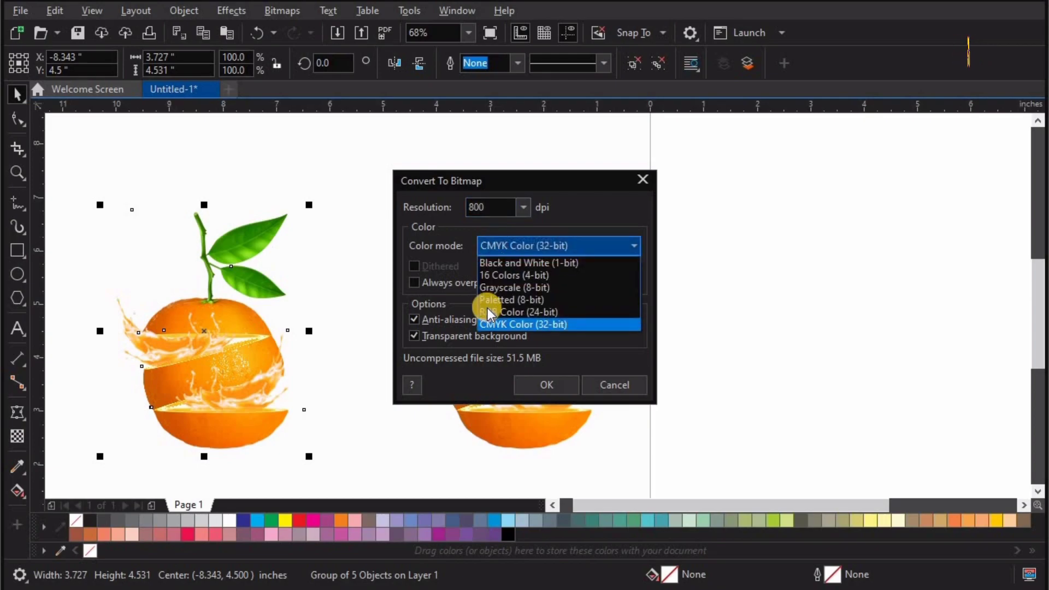
{"action": "left_click", "coordinate": [490, 314]}
{"action": "left_click", "coordinate": [523, 388]}
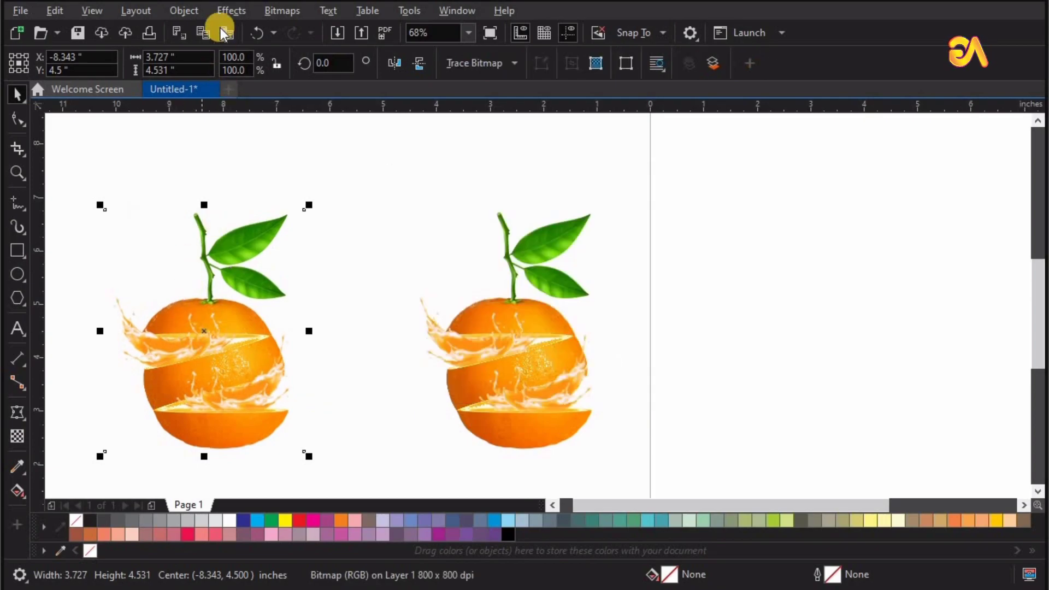
- Set the bitmap orange's Saturation to 0 and Lightness to 9, then move it beside the original
{"action": "left_click", "coordinate": [231, 10]}
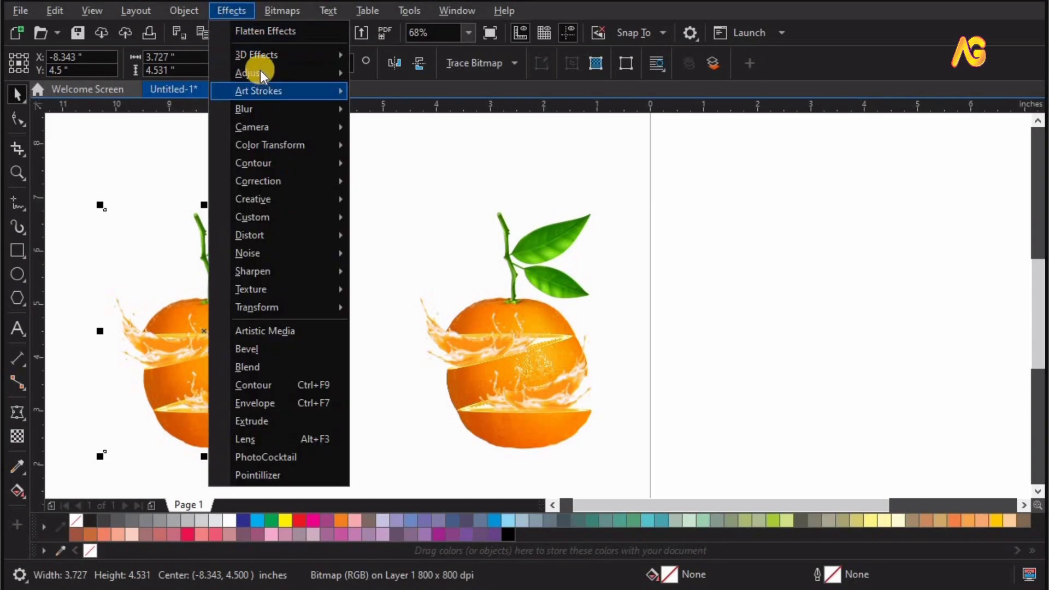
{"action": "mouse_move", "coordinate": [249, 73]}
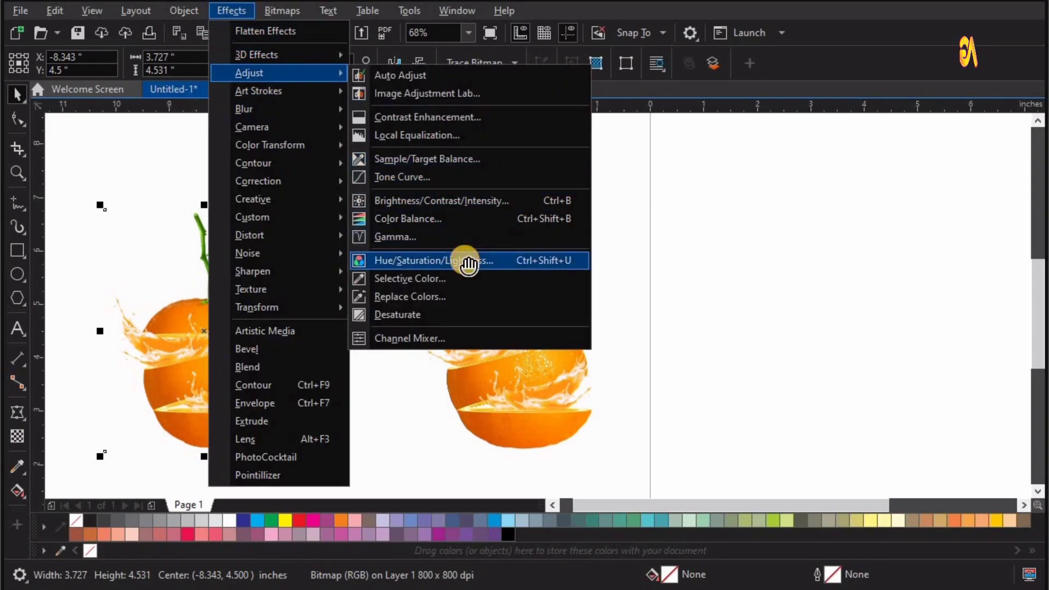
{"action": "left_click", "coordinate": [464, 260]}
{"action": "left_click", "coordinate": [669, 347]}
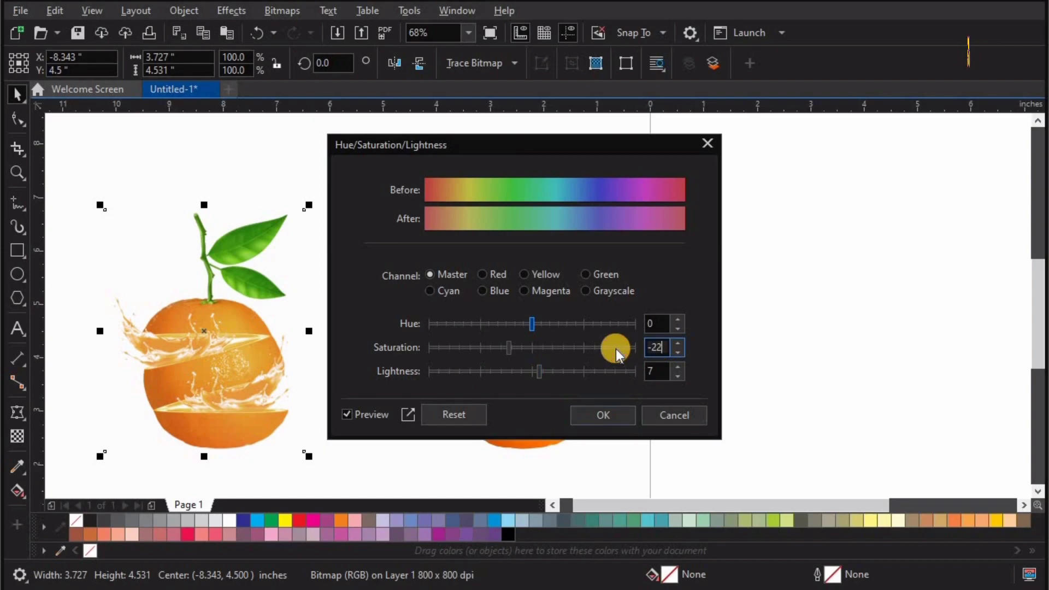
{"action": "key", "text": "Tab"}
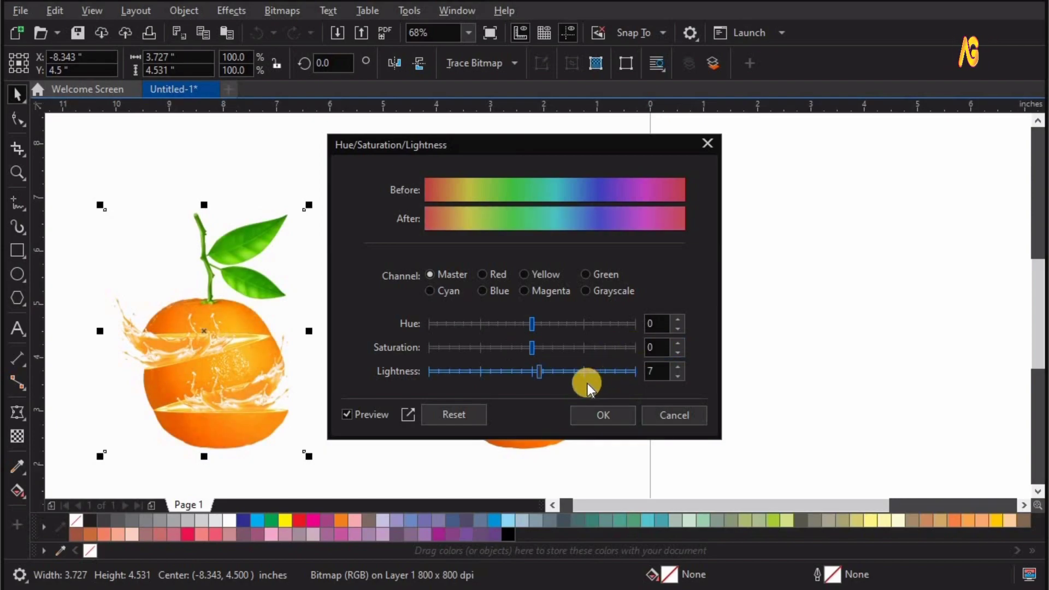
{"action": "left_click_drag", "start_coordinate": [540, 369], "coordinate": [542, 371]}
{"action": "left_click", "coordinate": [617, 416]}
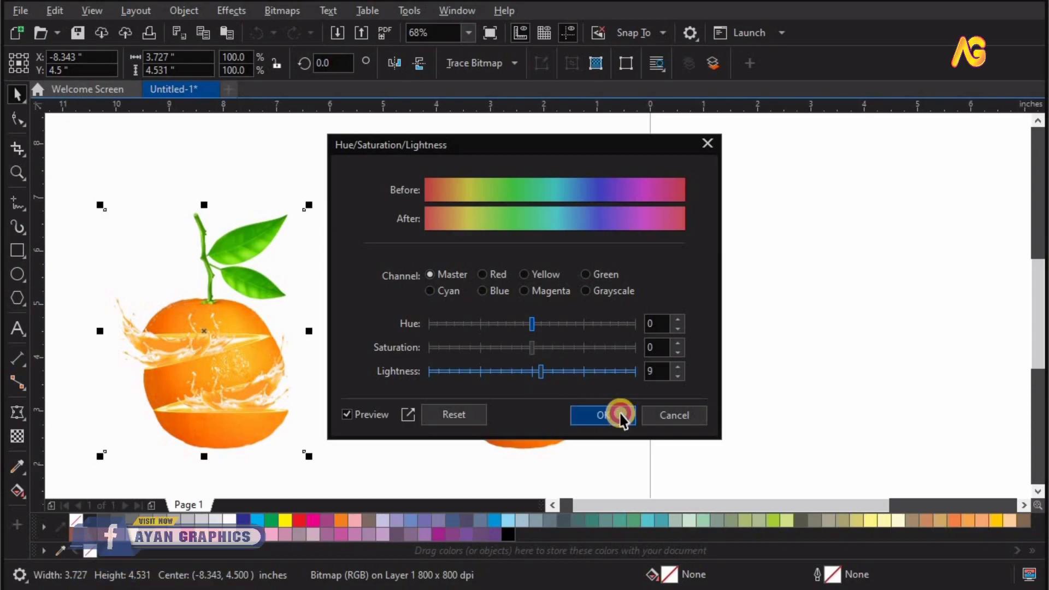
{"action": "left_click_drag", "start_coordinate": [190, 380], "coordinate": [672, 303]}
{"action": "key", "text": "Escape"}
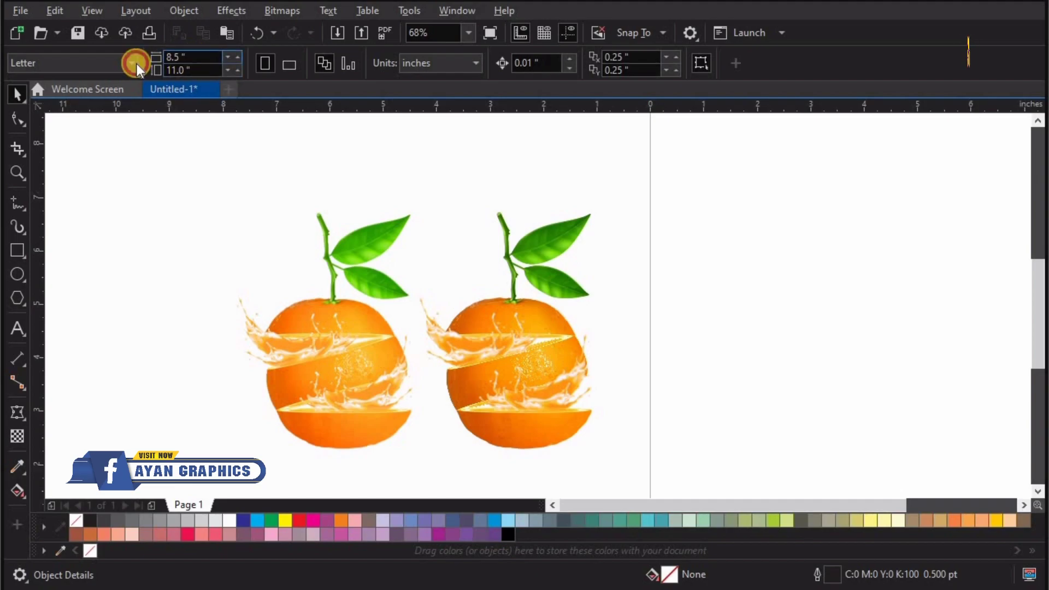
- Make the page 4 × 4 inches and add a page-sized rectangle
{"action": "key", "text": "Tab"}
{"action": "type", "text": "4"}
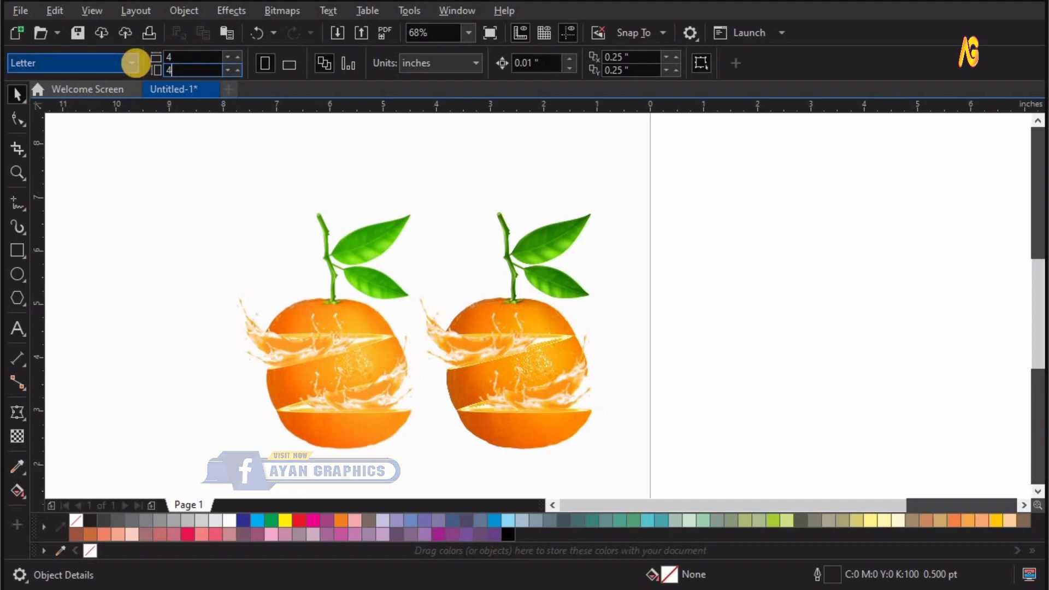
{"action": "key", "text": "Return"}
{"action": "scroll", "coordinate": [185, 379], "scroll_direction": "up", "scroll_amount": 2}
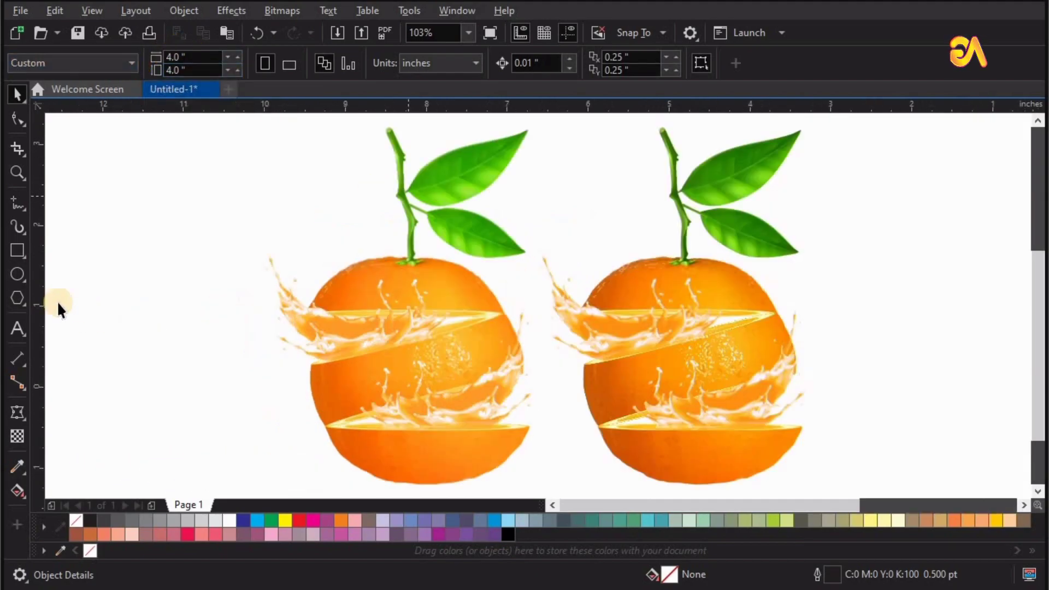
{"action": "double_click", "coordinate": [16, 248]}
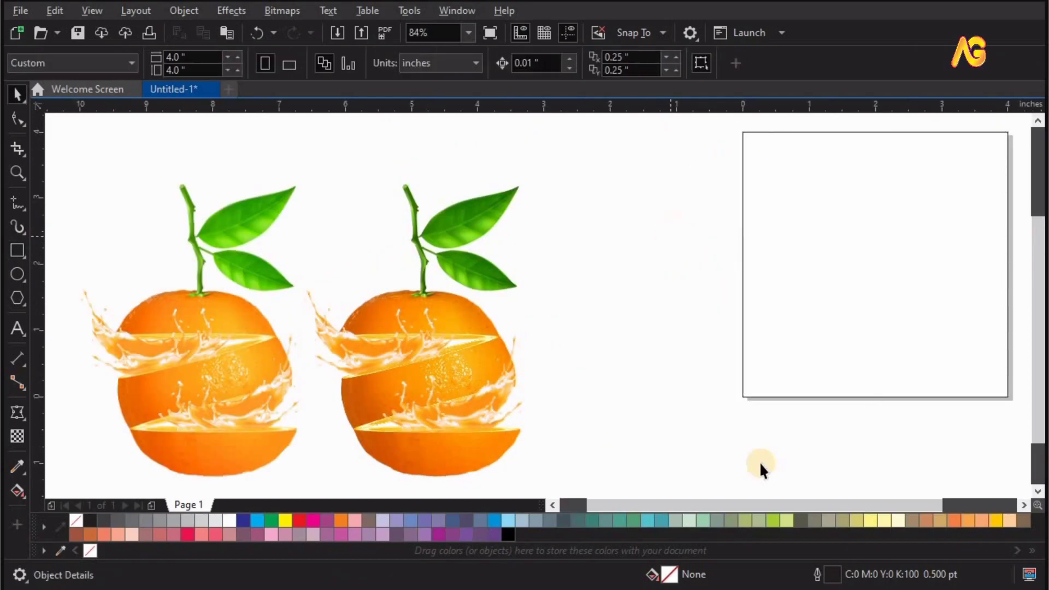
- Paste the leafy nature picture, size it 4 × 4 inches, then enlarge it over the page
{"action": "key", "text": "ctrl+v"}
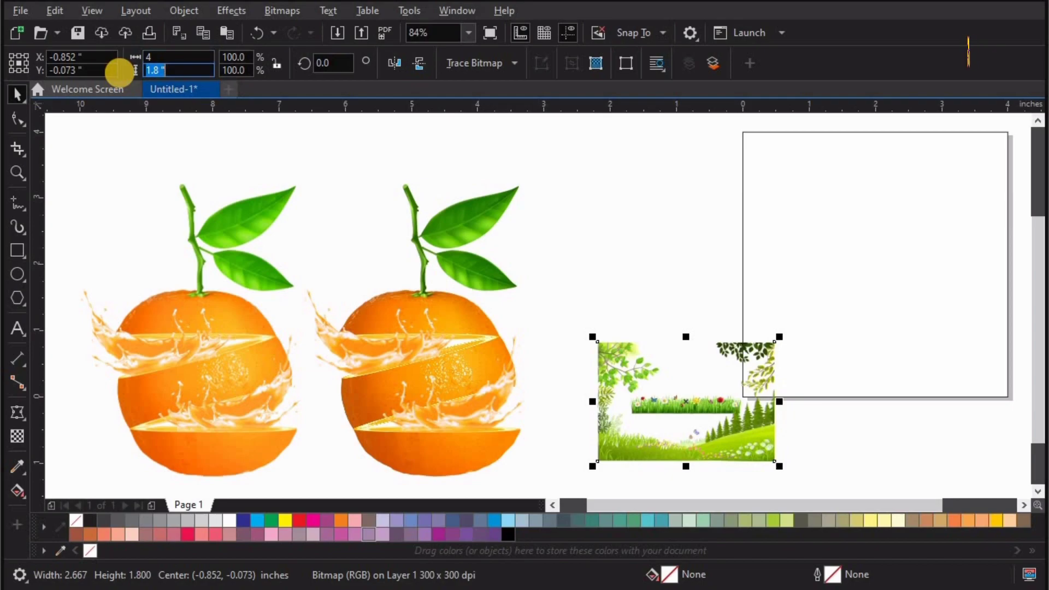
{"action": "key", "text": "Return"}
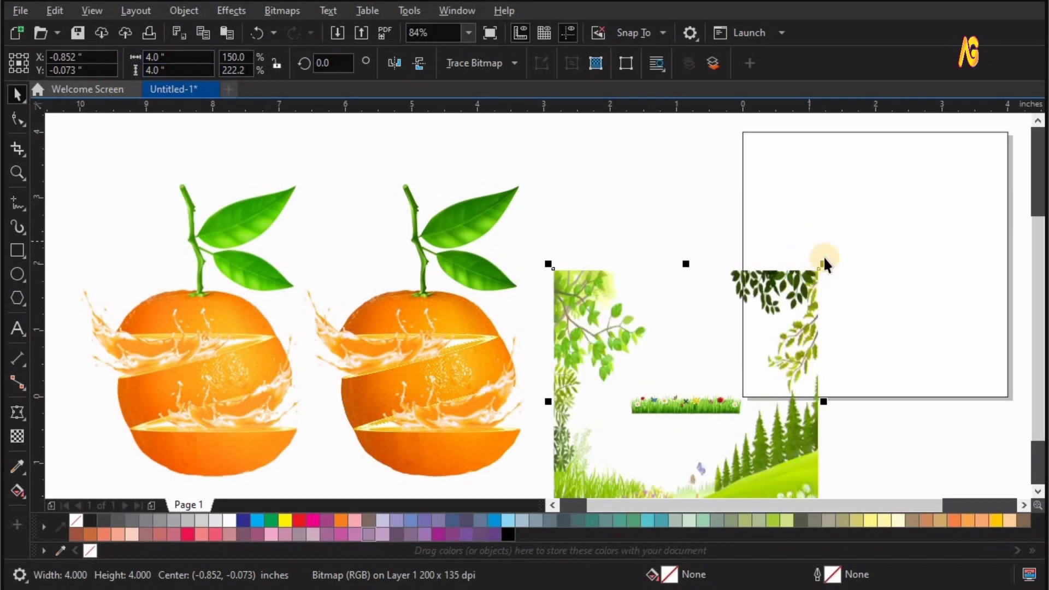
{"action": "left_click_drag", "start_coordinate": [825, 259], "coordinate": [838, 245]}
{"action": "left_click_drag", "start_coordinate": [894, 211], "coordinate": [988, 125]}
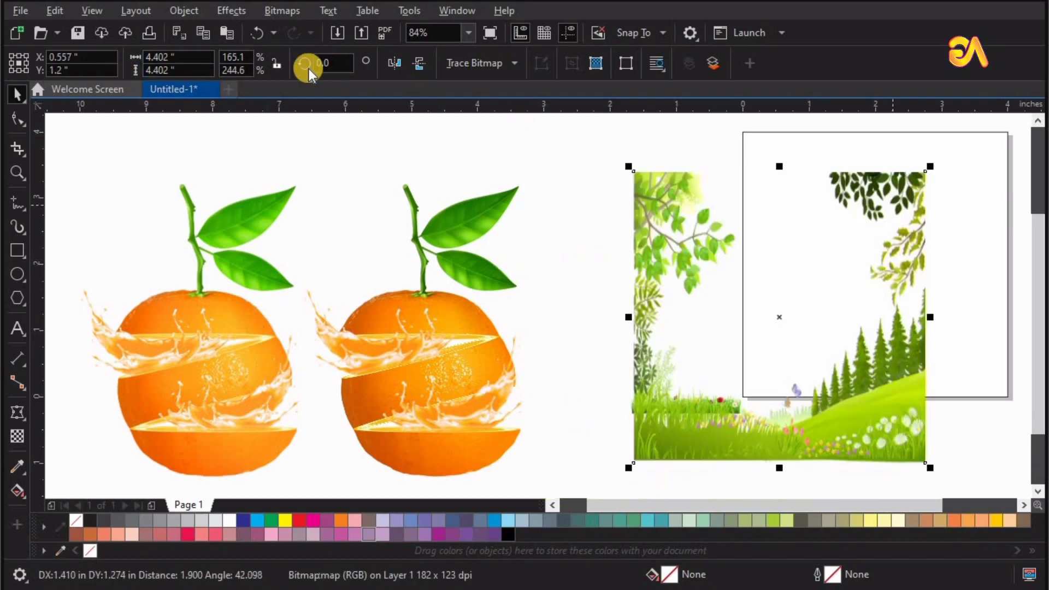
- Apply a 1.8-pixel Gaussian Blur to the leafy nature picture
{"action": "left_click", "coordinate": [230, 11]}
{"action": "mouse_move", "coordinate": [244, 109]}
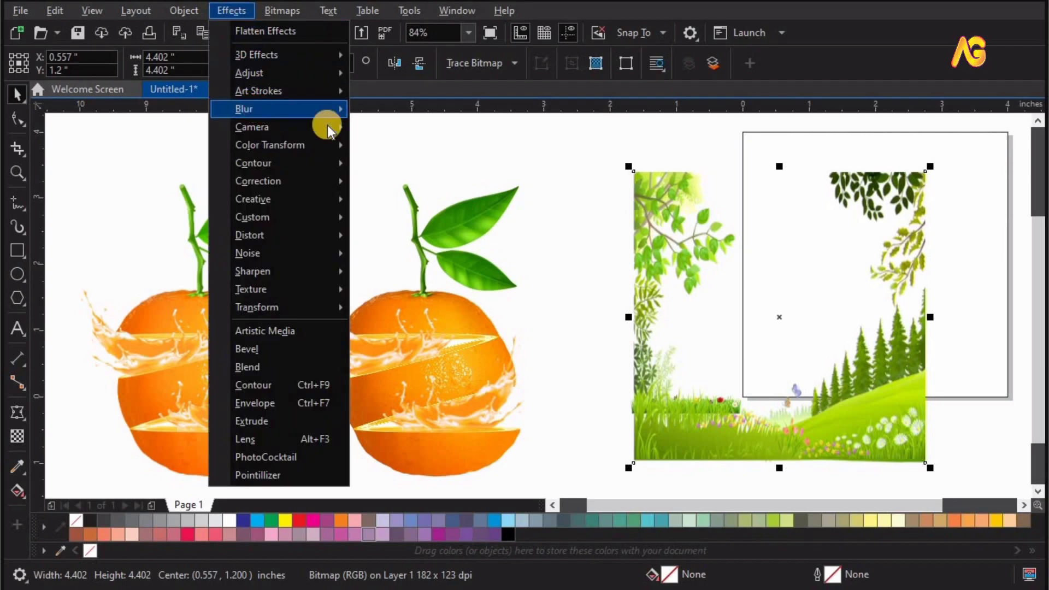
{"action": "left_click", "coordinate": [415, 147]}
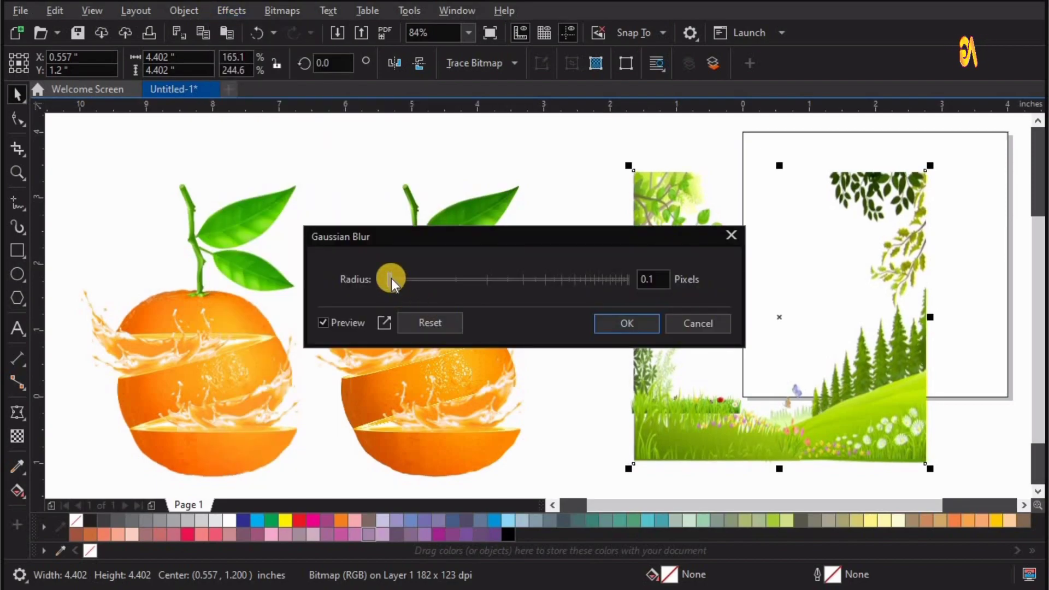
{"action": "left_click_drag", "start_coordinate": [398, 278], "coordinate": [408, 280]}
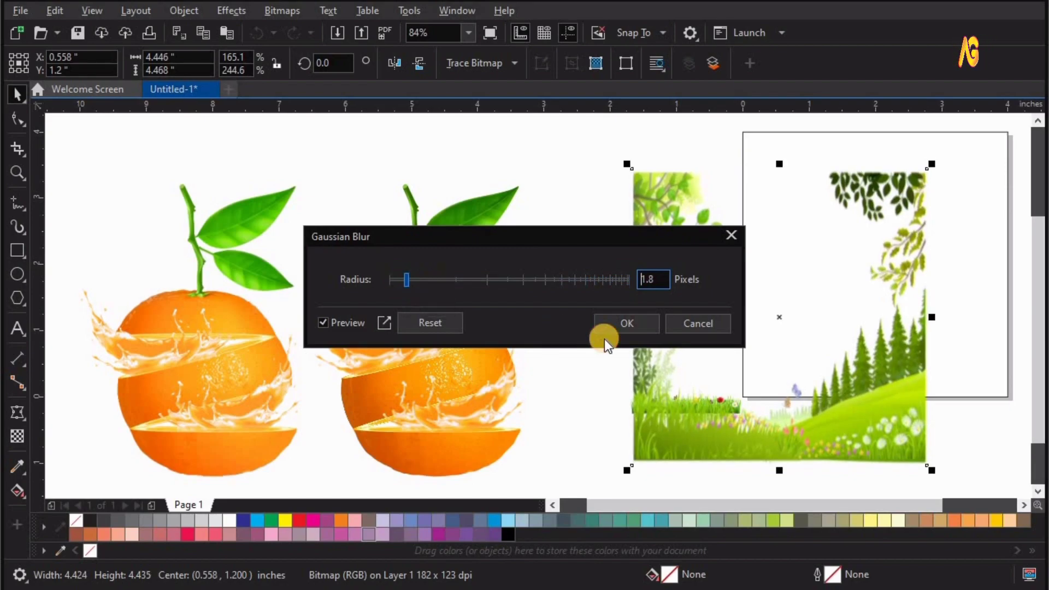
{"action": "left_click", "coordinate": [640, 327]}
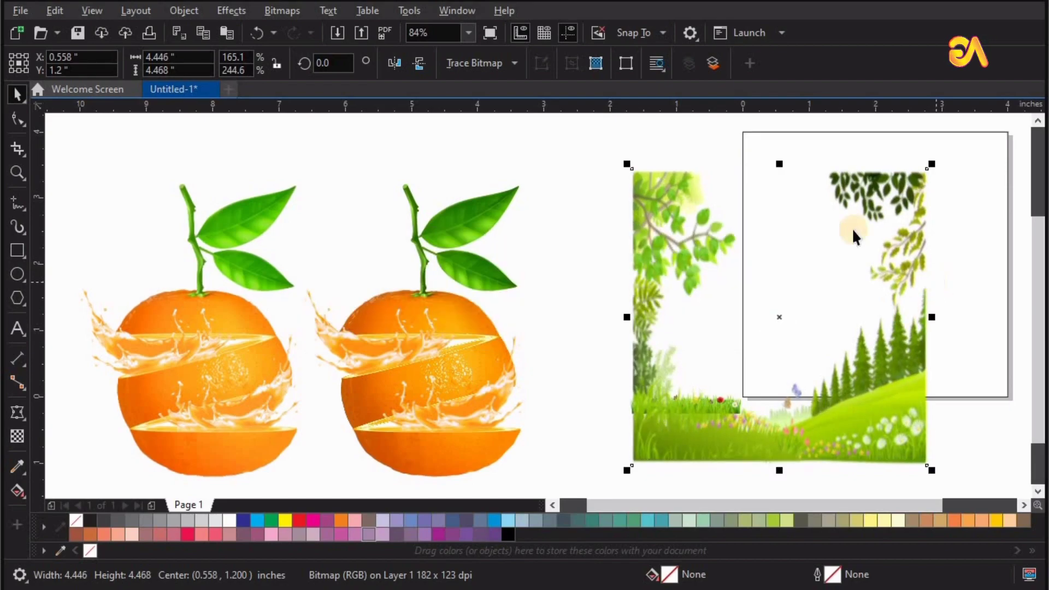
{"action": "scroll", "coordinate": [935, 284], "scroll_direction": "down", "scroll_amount": 3}
{"action": "key", "text": "F2"}
{"action": "left_click", "coordinate": [819, 288]}
- Centre the nature picture and the page rectangle on each other vertically and horizontally
{"action": "left_click", "coordinate": [609, 206], "text": "shift"}
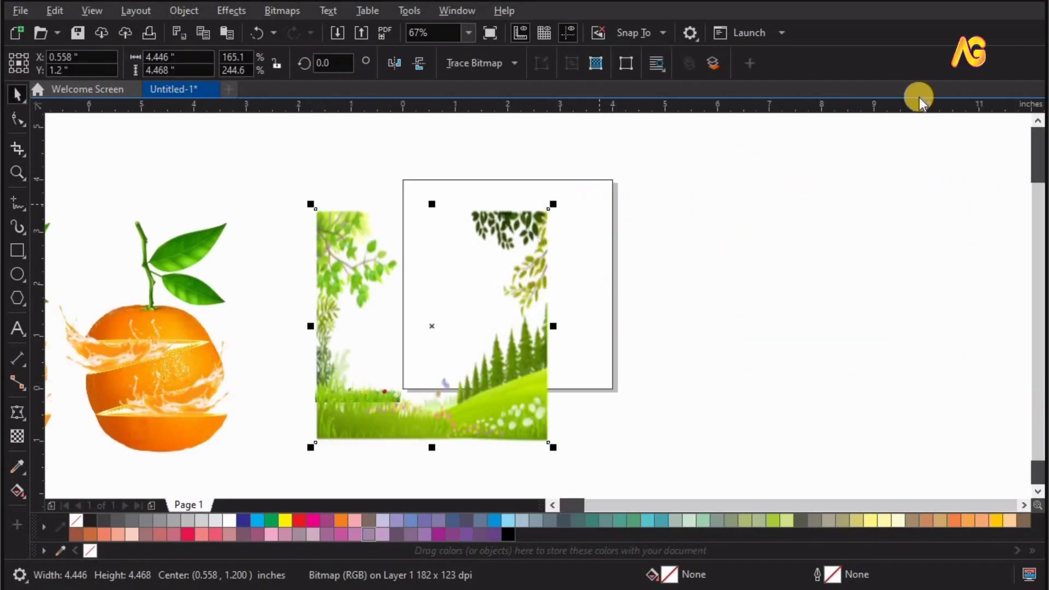
{"action": "left_click", "coordinate": [927, 63]}
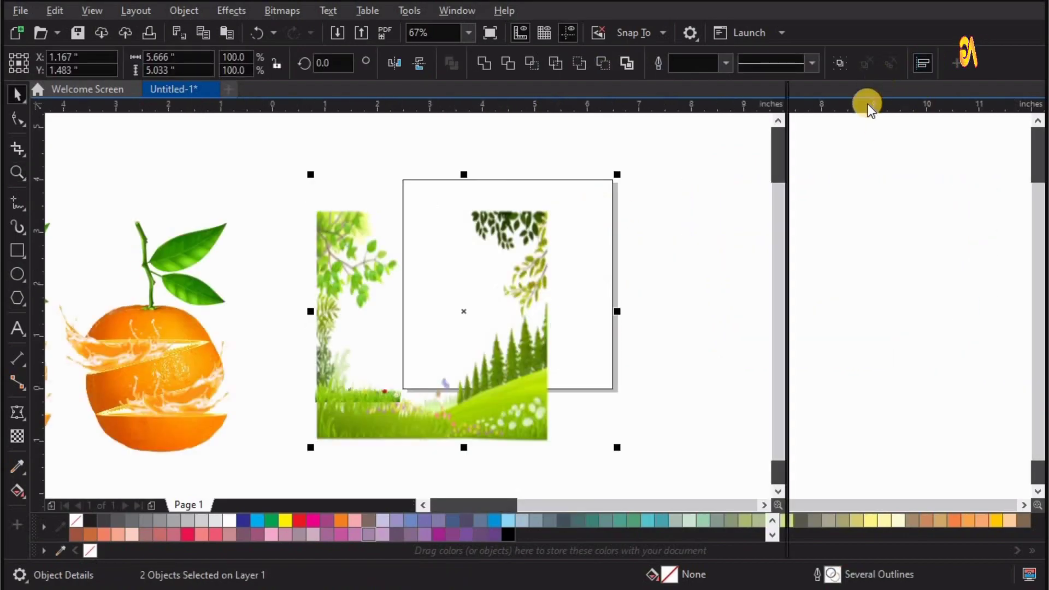
{"action": "left_click", "coordinate": [822, 135]}
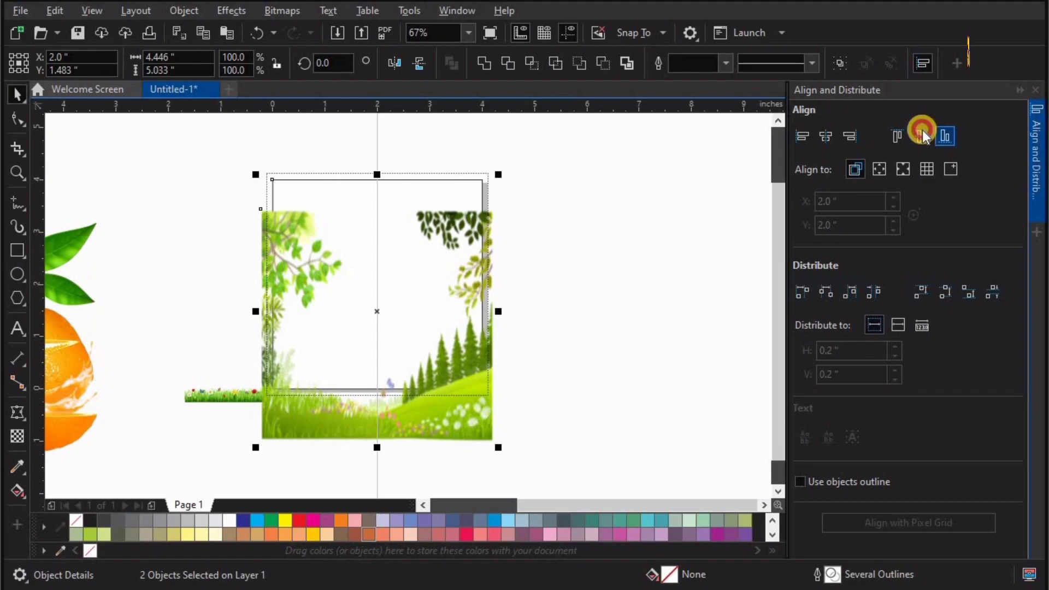
{"action": "left_click", "coordinate": [921, 136]}
{"action": "left_click", "coordinate": [1034, 89]}
{"action": "left_click", "coordinate": [746, 185]}
{"action": "key", "text": "F2"}
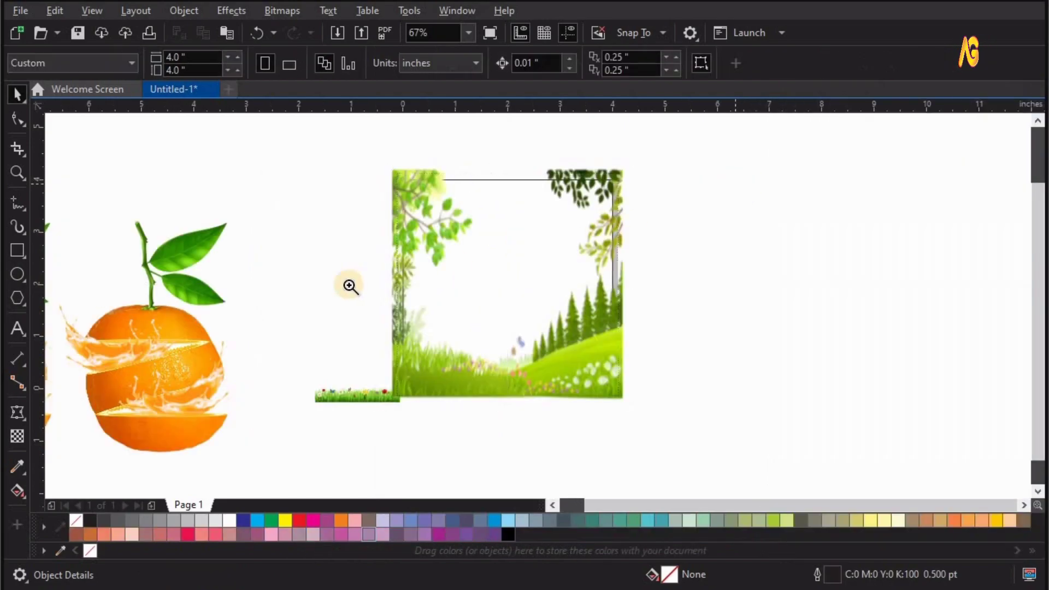
{"action": "left_click_drag", "start_coordinate": [349, 283], "coordinate": [723, 140]}
- PowerClip the leafy picture inside the 4 × 4 inch square frame
{"action": "left_click", "coordinate": [758, 204]}
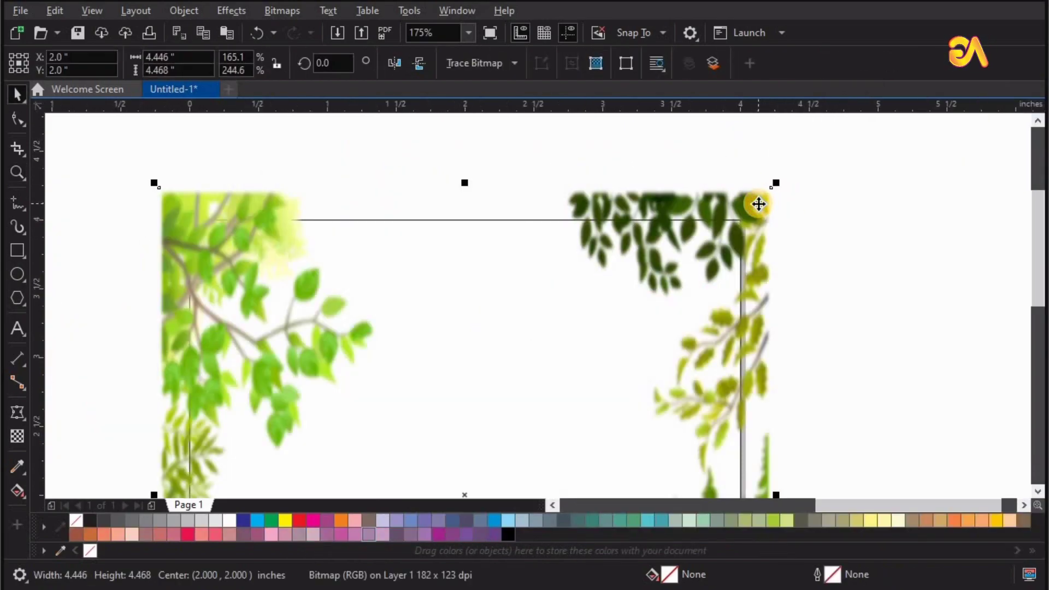
{"action": "left_click", "coordinate": [196, 11]}
{"action": "mouse_move", "coordinate": [210, 73]}
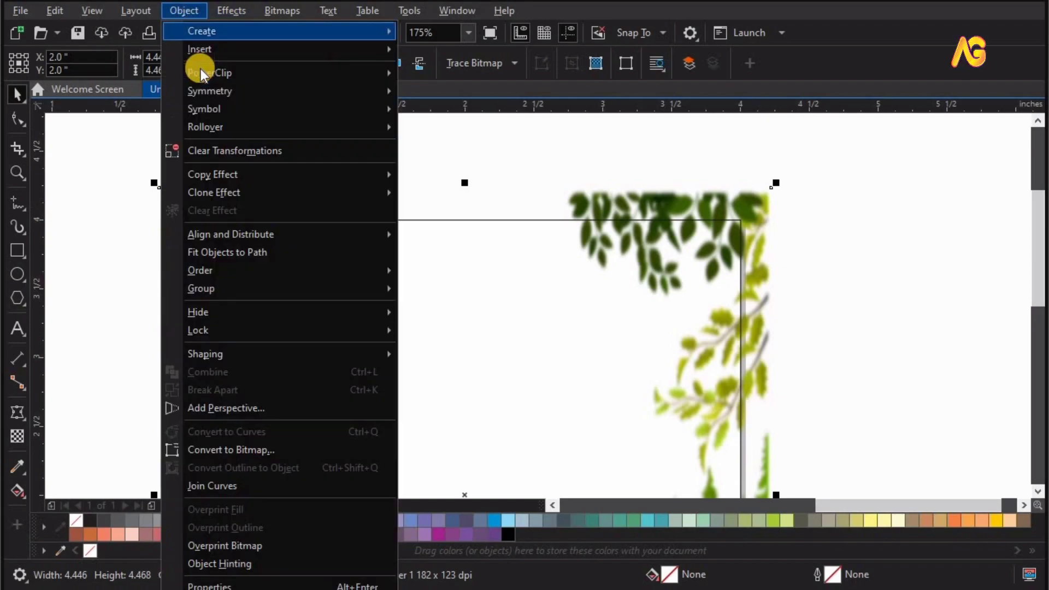
{"action": "left_click", "coordinate": [445, 76]}
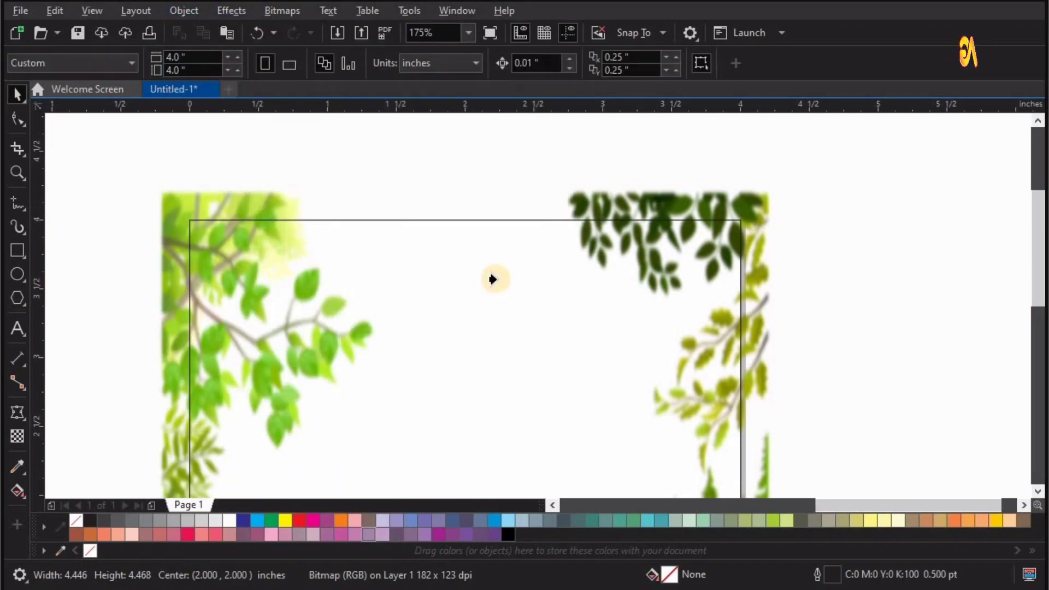
{"action": "left_click", "coordinate": [783, 362]}
{"action": "left_click", "coordinate": [834, 307]}
{"action": "key", "text": "F4"}
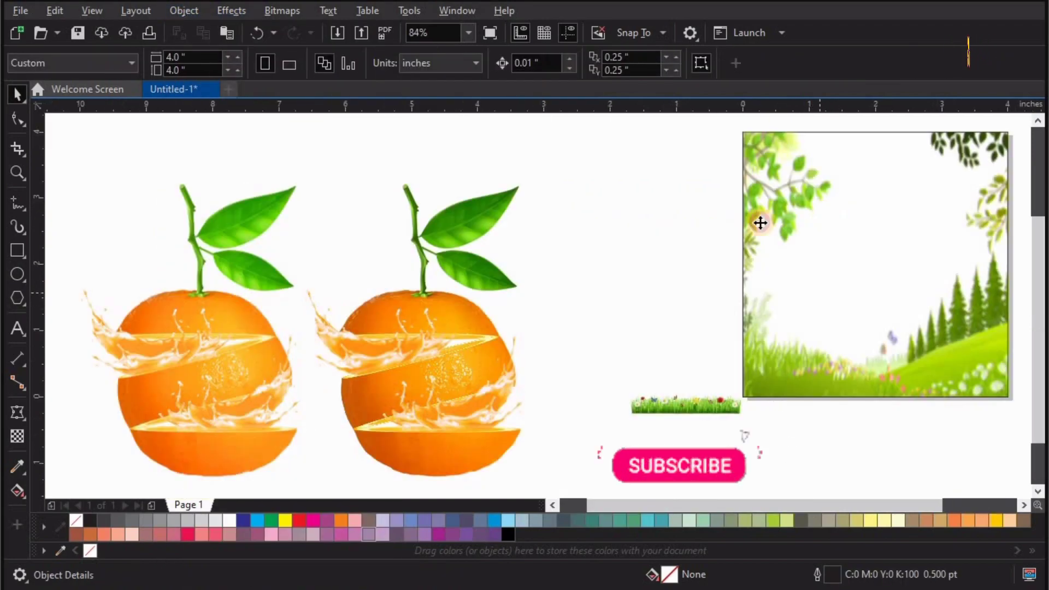
{"action": "left_click", "coordinate": [756, 223]}
- Remove the PowerClip frame's outline using the None swatch
{"action": "right_click", "coordinate": [76, 521]}
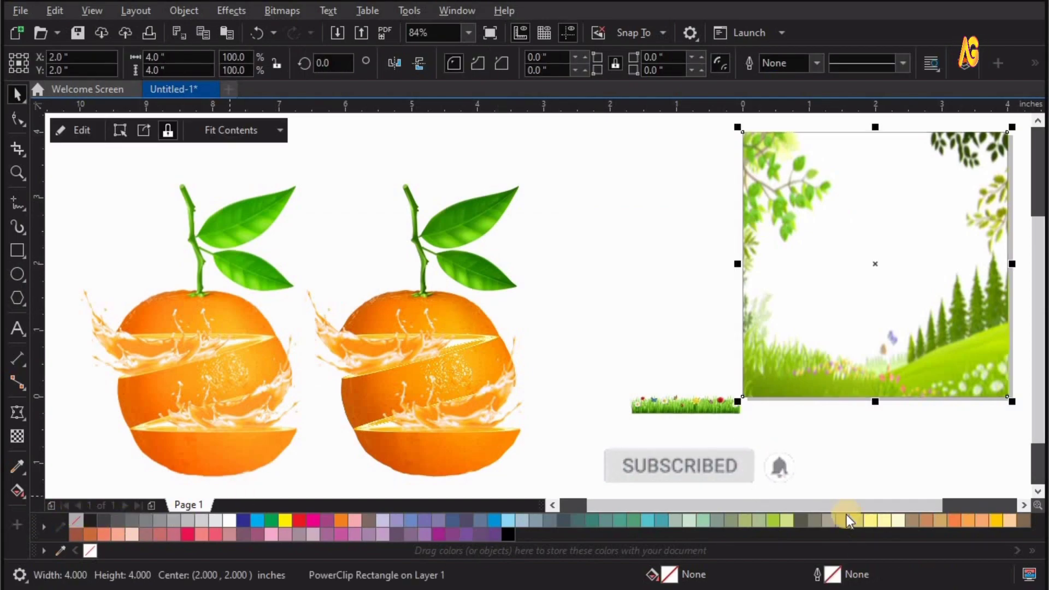
{"action": "left_click", "coordinate": [546, 420]}
{"action": "key", "text": "Tab"}
{"action": "left_click", "coordinate": [133, 398]}
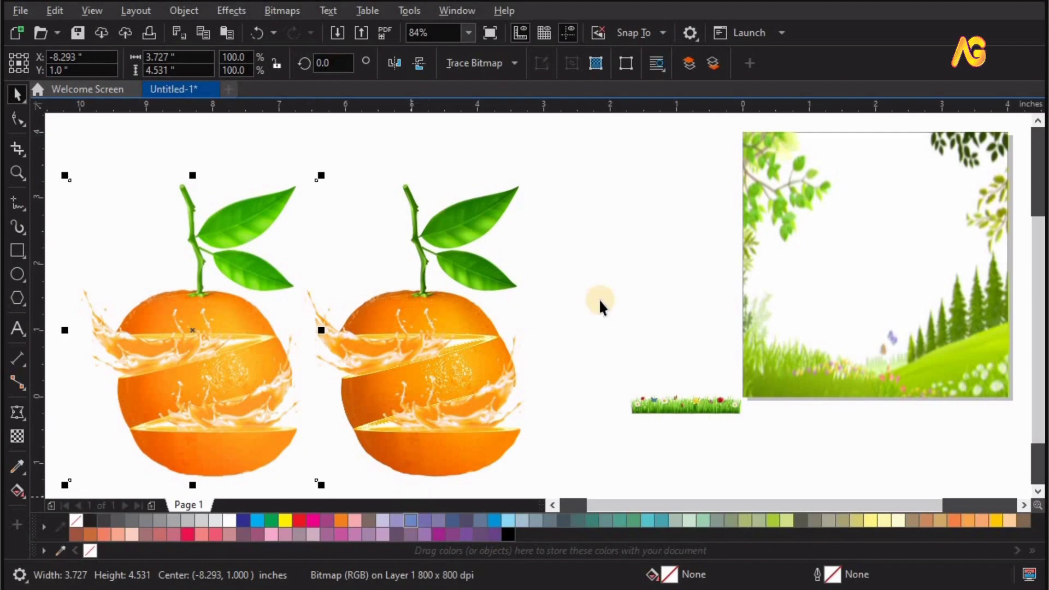
- Shrink the beach photo to about 2.8 inches wide and align it to the frame's top and right
{"action": "left_click_drag", "start_coordinate": [648, 267], "coordinate": [798, 236]}
{"action": "left_click_drag", "start_coordinate": [639, 336], "coordinate": [765, 256]}
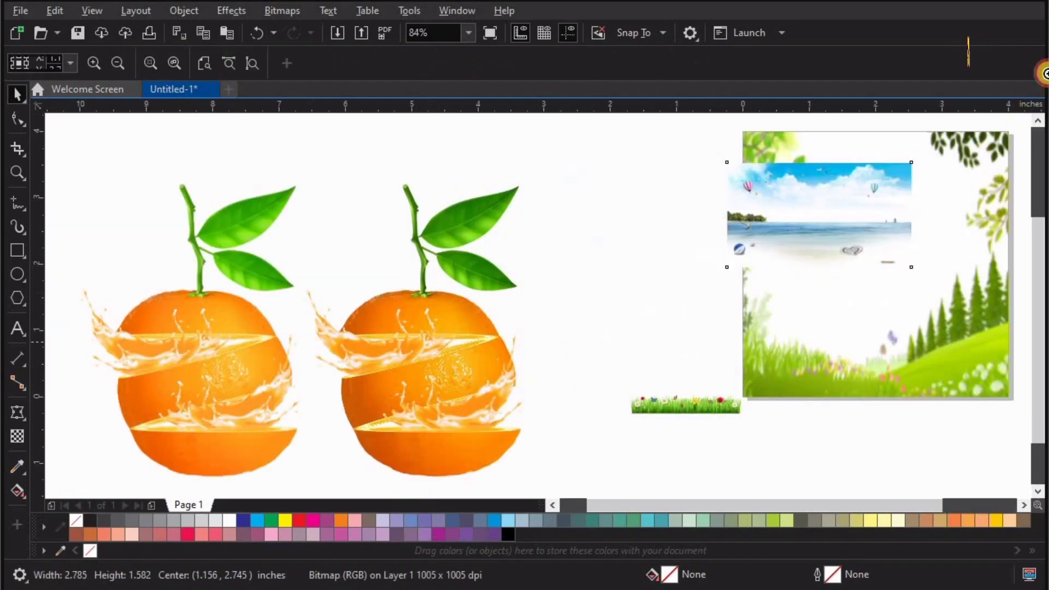
{"action": "scroll", "coordinate": [792, 353], "scroll_direction": "up", "scroll_amount": 2}
{"action": "left_click", "coordinate": [716, 307], "text": "shift"}
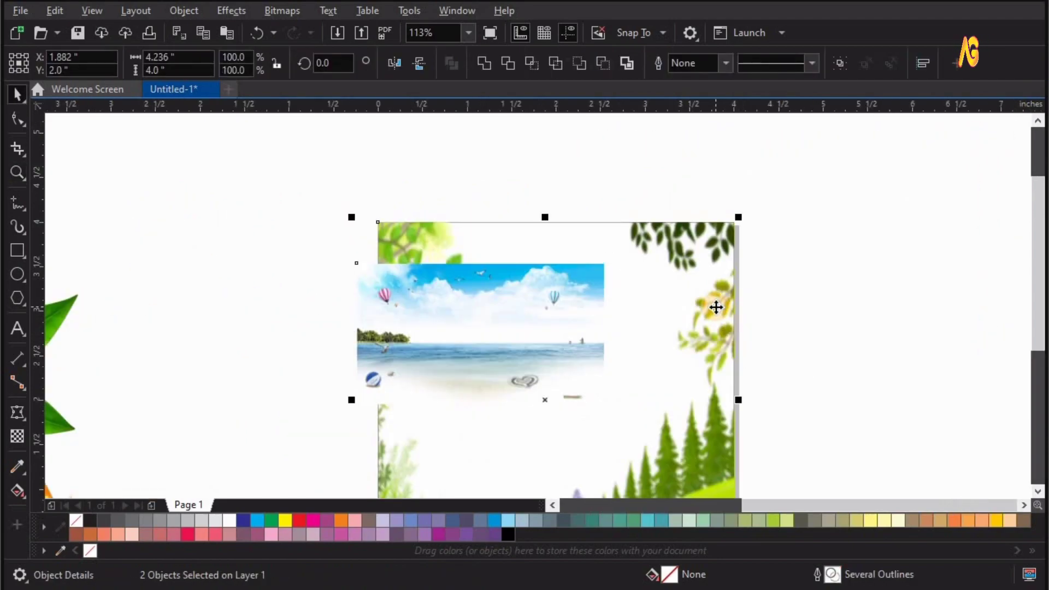
{"action": "key", "text": "t"}
{"action": "key", "text": "r"}
- Stretch the beach photo across the frame's width and down to about 2.7 inches tall
{"action": "left_click", "coordinate": [523, 348]}
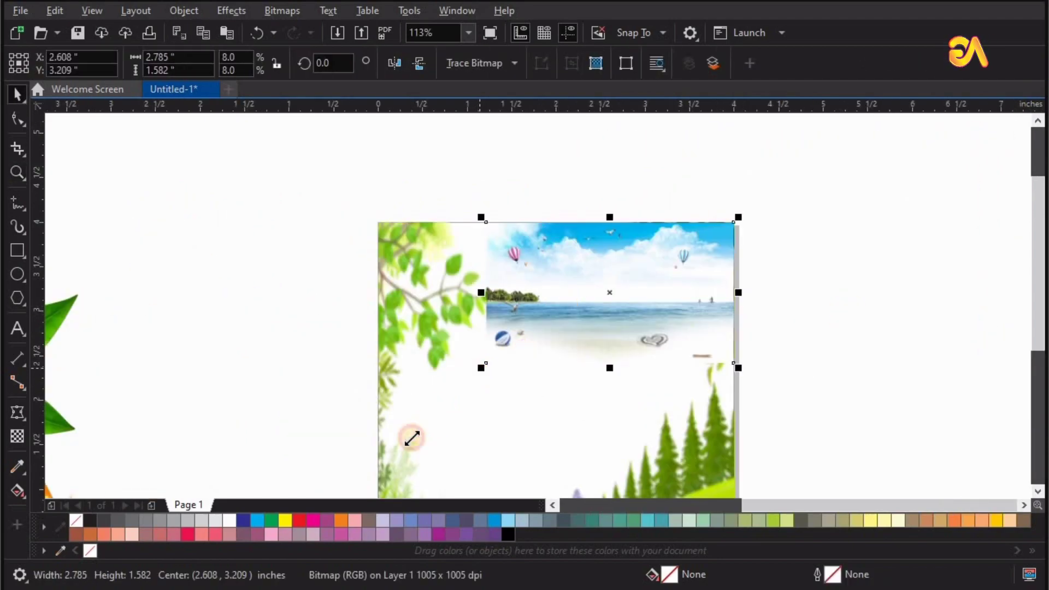
{"action": "left_click_drag", "start_coordinate": [412, 437], "coordinate": [378, 423]}
{"action": "key", "text": "z"}
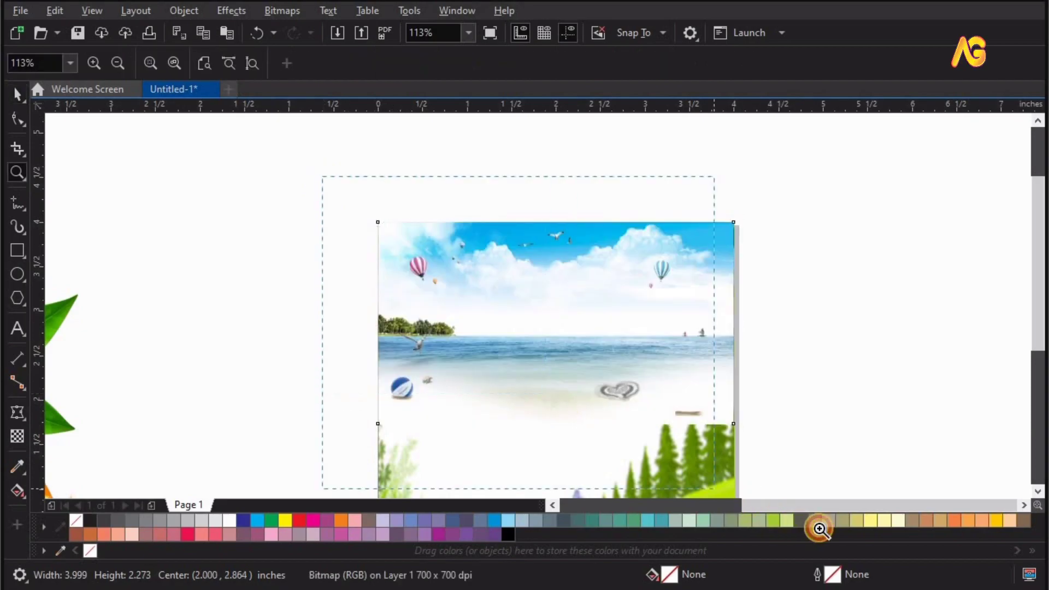
{"action": "scroll", "coordinate": [520, 358], "scroll_direction": "down", "scroll_amount": 1}
{"action": "key", "text": "space"}
{"action": "left_click_drag", "start_coordinate": [523, 352], "coordinate": [526, 423]}
- Enlarge the beach photo slightly and fade it downward with a vertical linear transparency
{"action": "left_click", "coordinate": [706, 422]}
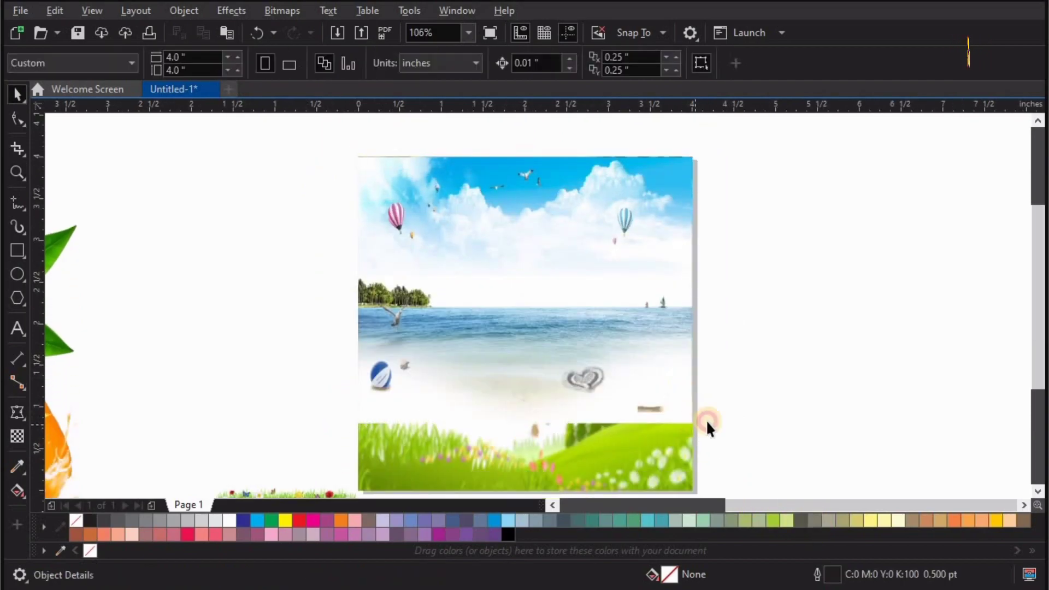
{"action": "left_click_drag", "start_coordinate": [704, 431], "coordinate": [707, 434]}
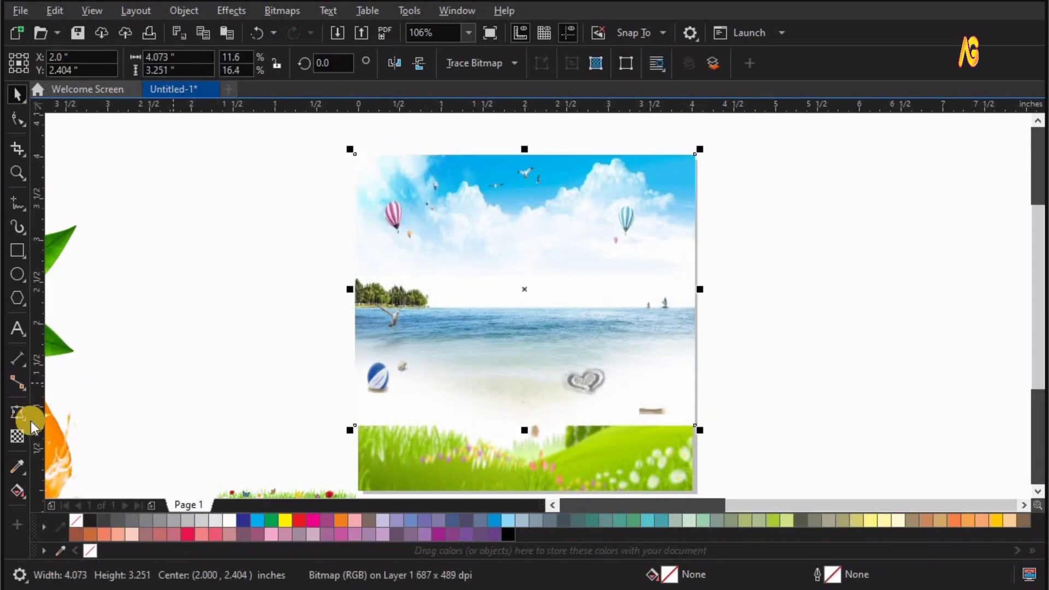
{"action": "left_click", "coordinate": [18, 435]}
{"action": "left_click_drag", "start_coordinate": [517, 246], "coordinate": [519, 356]}
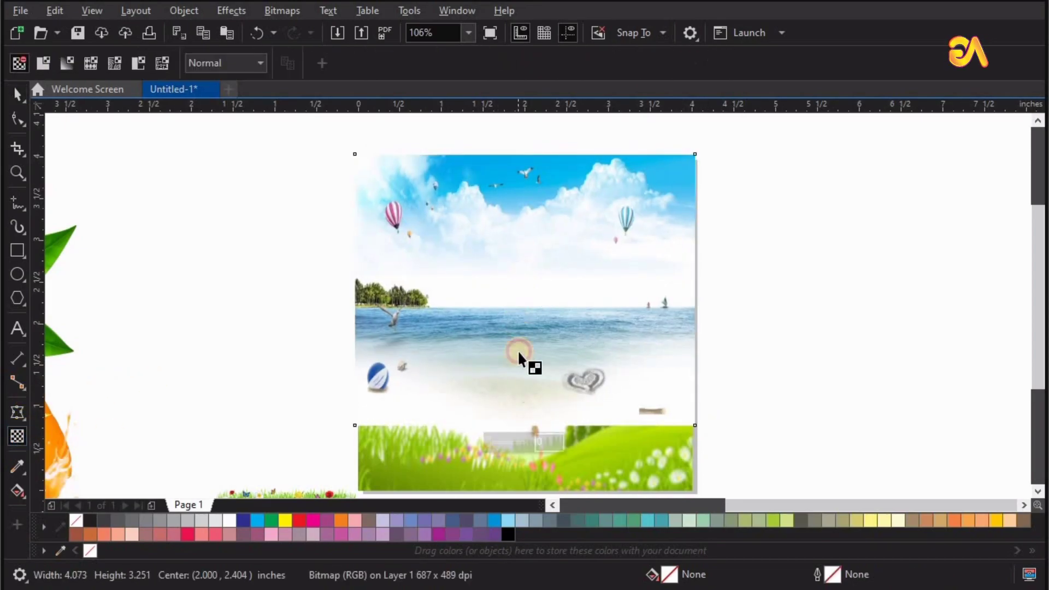
{"action": "left_click_drag", "start_coordinate": [518, 246], "coordinate": [516, 300]}
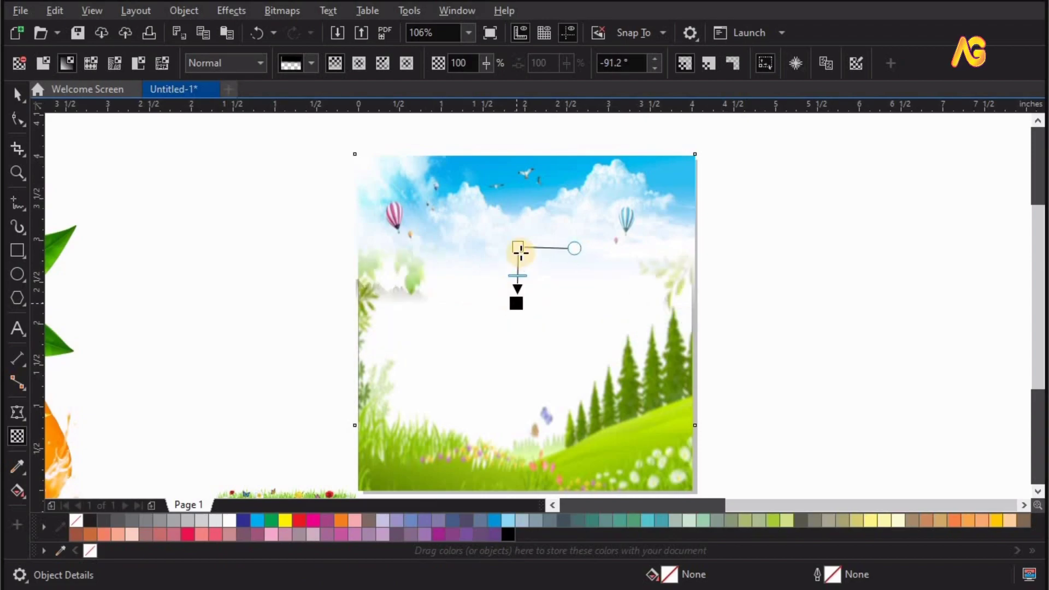
{"action": "left_click_drag", "start_coordinate": [520, 255], "coordinate": [521, 256]}
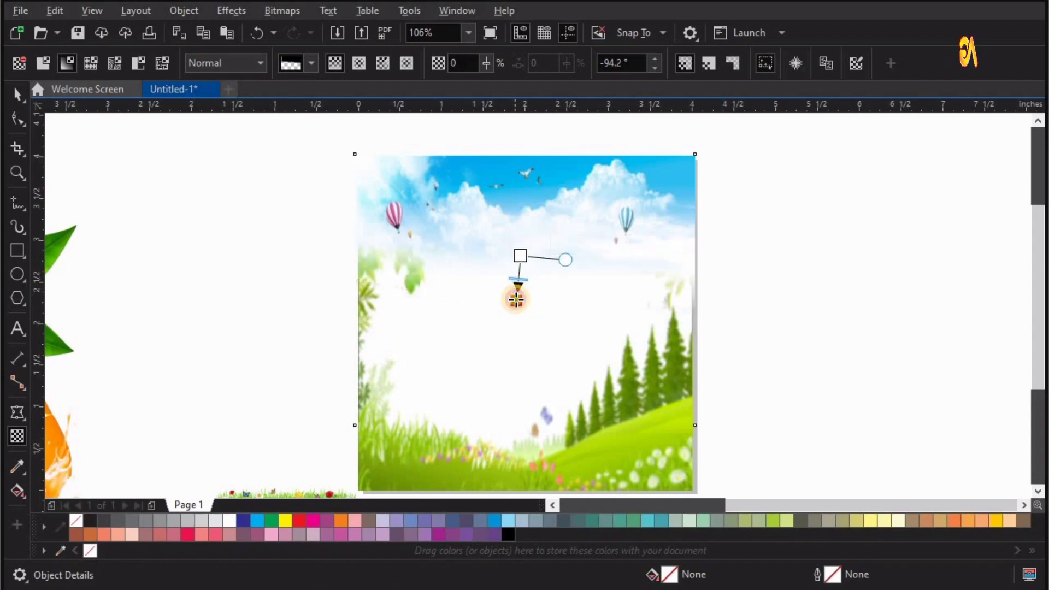
{"action": "key", "text": "space"}
- Send the faded sky photo back one level and PowerClip it inside the leafy frame
{"action": "key", "text": "z"}
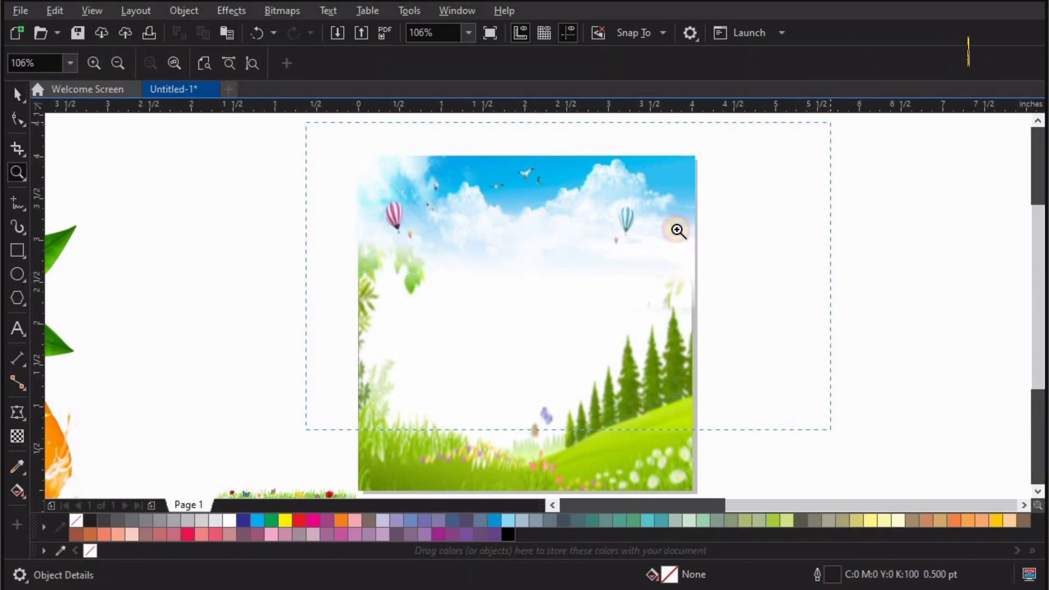
{"action": "key", "text": "space"}
{"action": "right_click", "coordinate": [618, 297]}
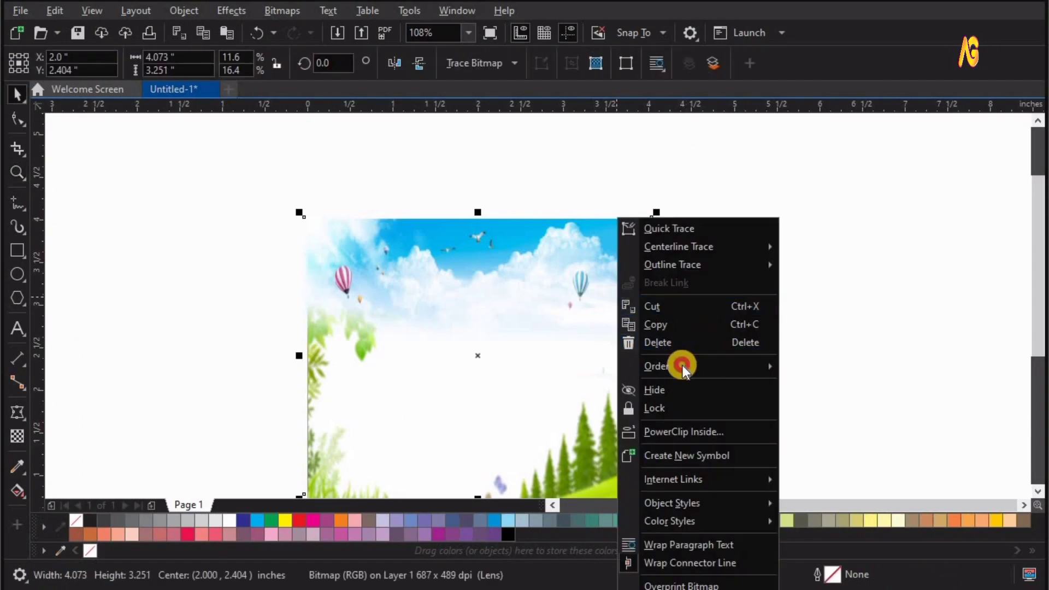
{"action": "left_click", "coordinate": [895, 459]}
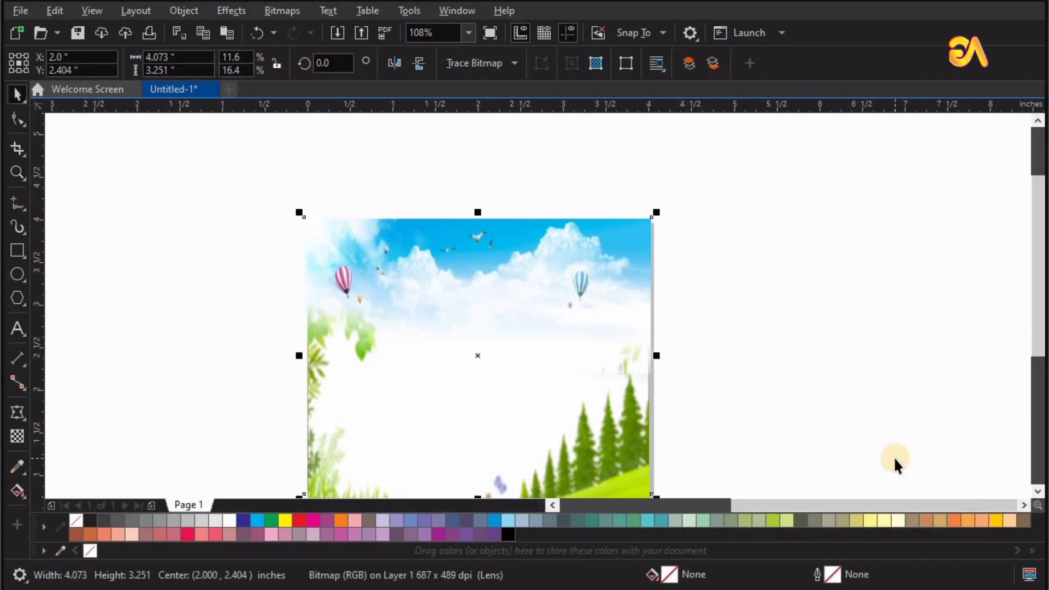
{"action": "left_click", "coordinate": [182, 12]}
{"action": "mouse_move", "coordinate": [210, 73]}
{"action": "left_click", "coordinate": [453, 74]}
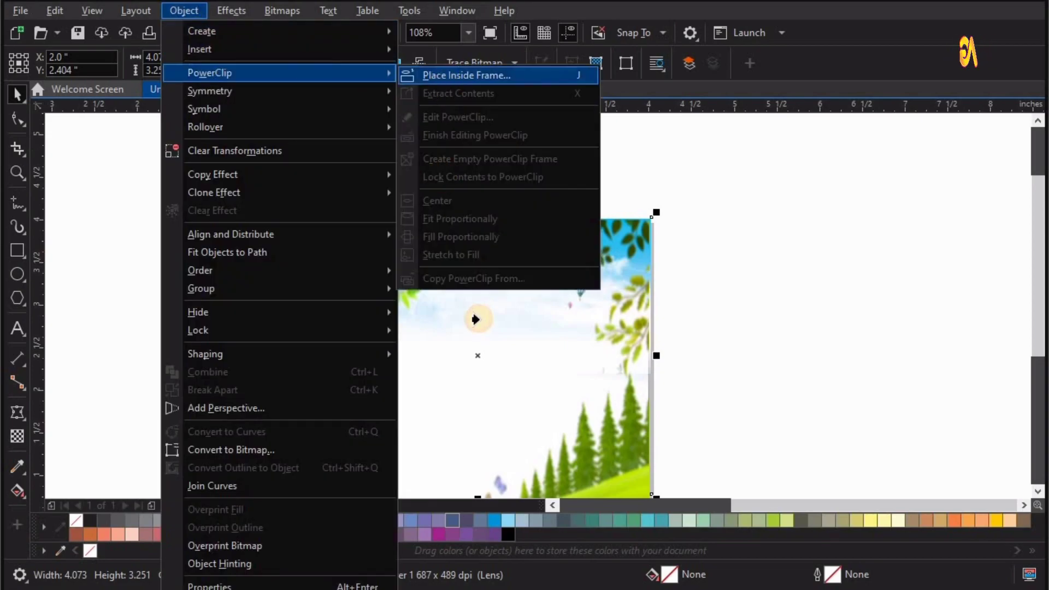
{"action": "left_click", "coordinate": [533, 279]}
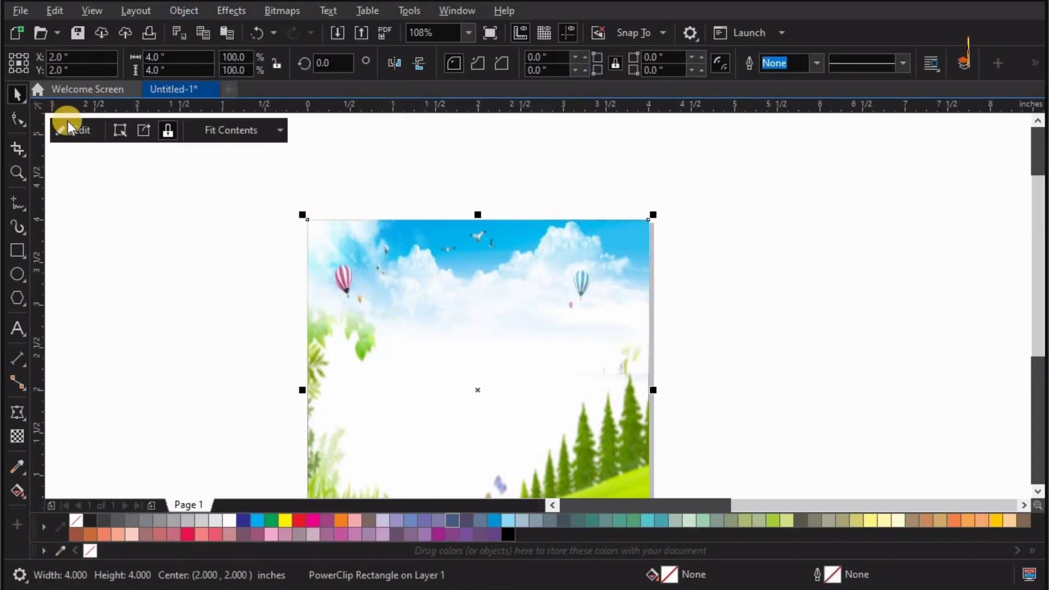
- Within the frame's contents, move the sky photo back one level behind the leaves
{"action": "left_click", "coordinate": [85, 130]}
{"action": "right_click", "coordinate": [445, 281]}
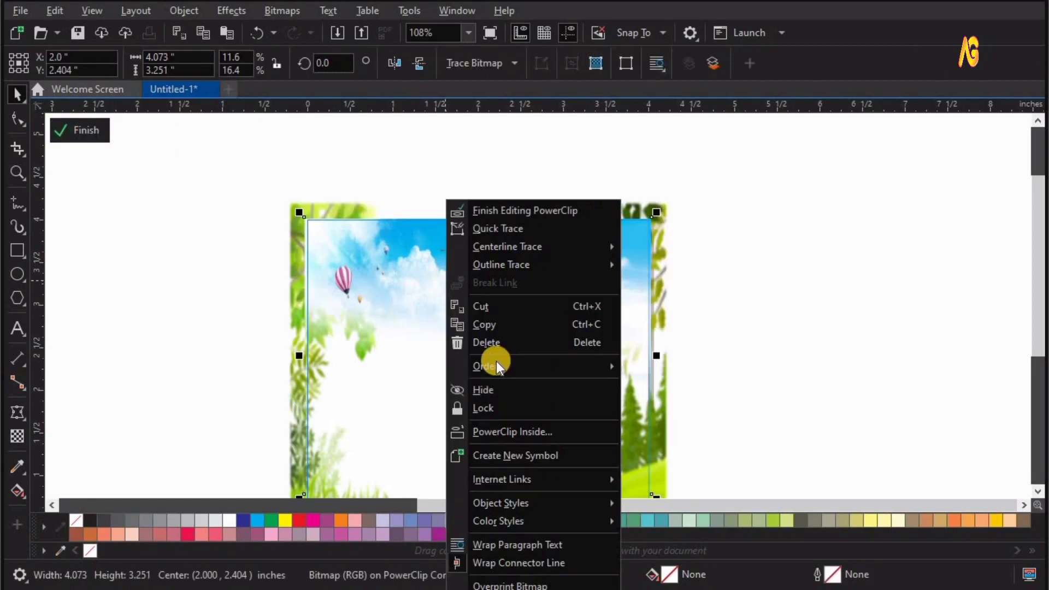
{"action": "mouse_move", "coordinate": [540, 366]}
{"action": "left_click", "coordinate": [768, 462]}
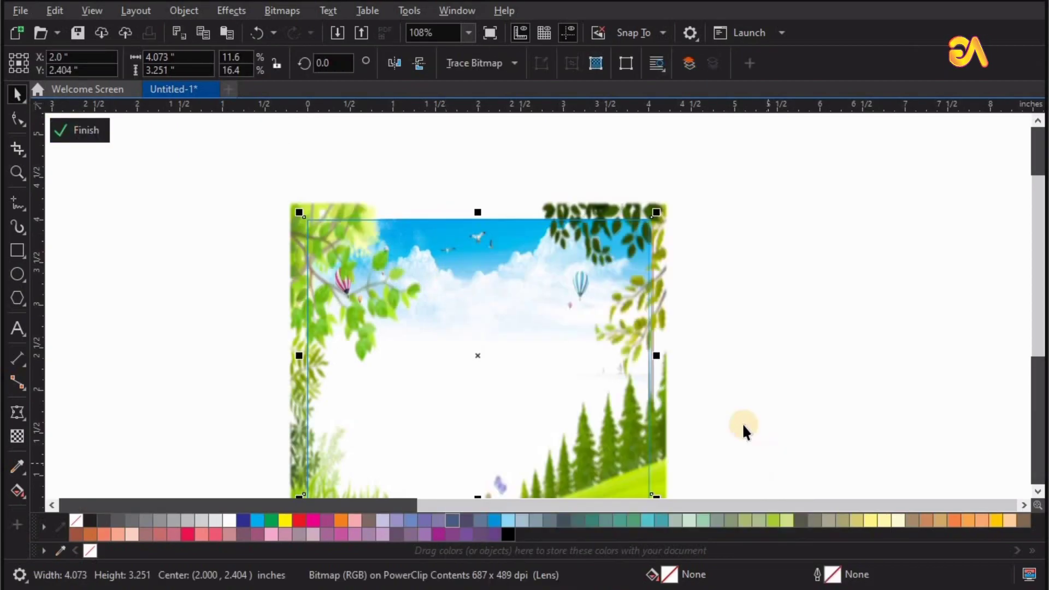
{"action": "left_click", "coordinate": [80, 130]}
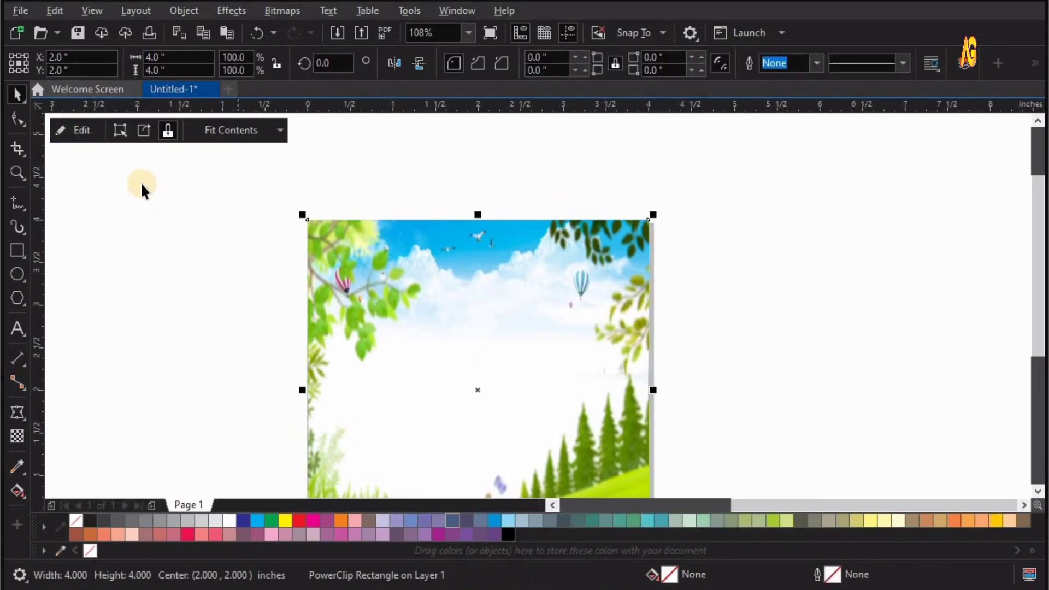
{"action": "left_click", "coordinate": [78, 129]}
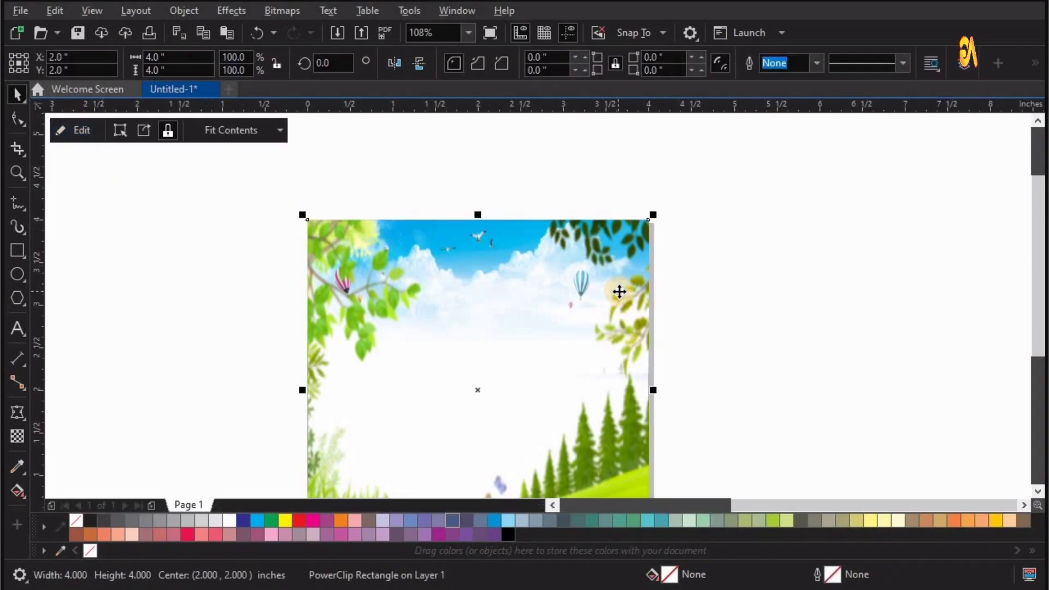
{"action": "left_click", "coordinate": [712, 300]}
- Move the left orange group onto the landscape frame and position it in the scene
{"action": "left_click", "coordinate": [220, 392]}
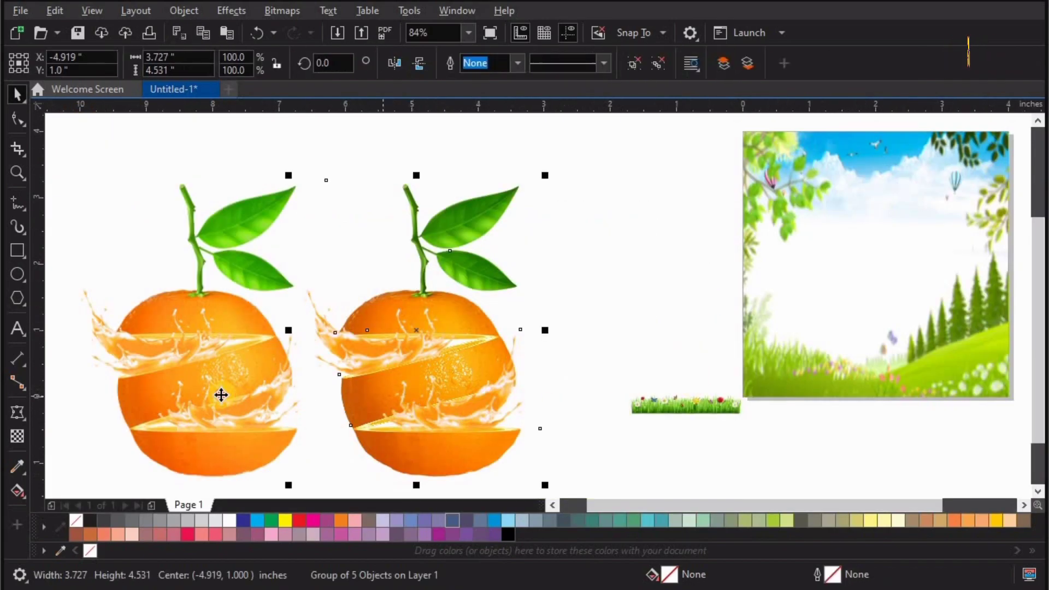
{"action": "left_click_drag", "start_coordinate": [217, 390], "coordinate": [790, 377]}
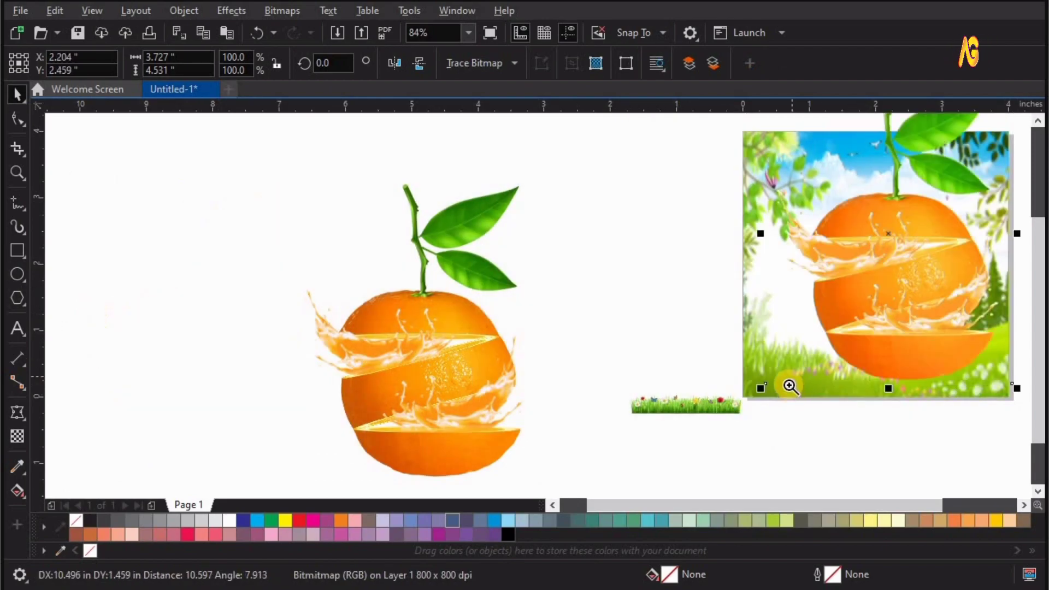
{"action": "key", "text": "z"}
{"action": "scroll", "coordinate": [728, 229], "scroll_direction": "down", "scroll_amount": 3}
{"action": "scroll", "coordinate": [622, 137], "scroll_direction": "up", "scroll_amount": 3}
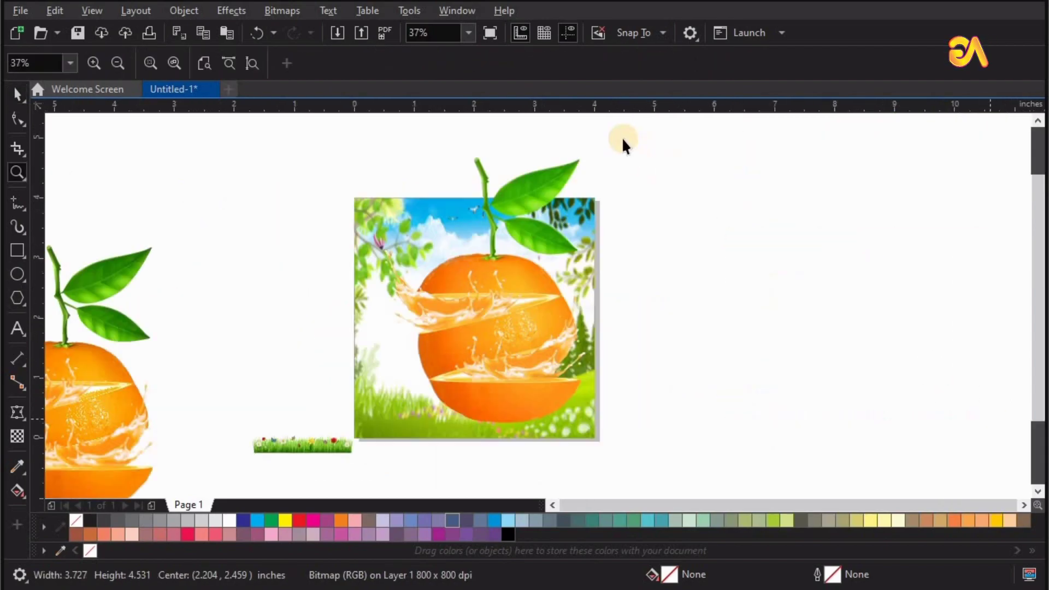
{"action": "key", "text": "space"}
{"action": "left_click_drag", "start_coordinate": [602, 148], "coordinate": [580, 235]}
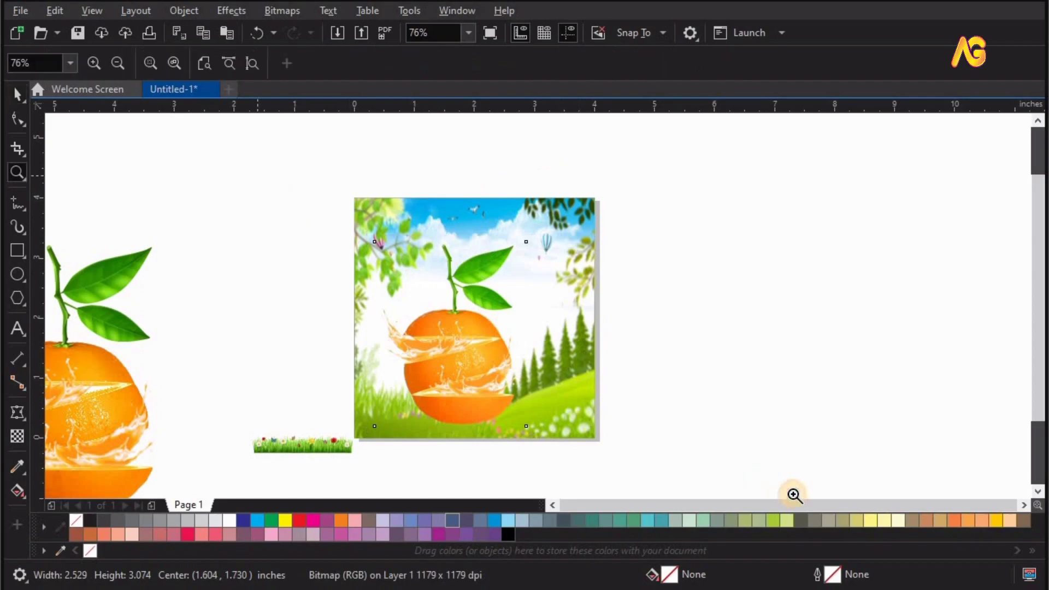
{"action": "scroll", "coordinate": [449, 351], "scroll_direction": "up", "scroll_amount": 1}
{"action": "left_click_drag", "start_coordinate": [466, 349], "coordinate": [468, 350]}
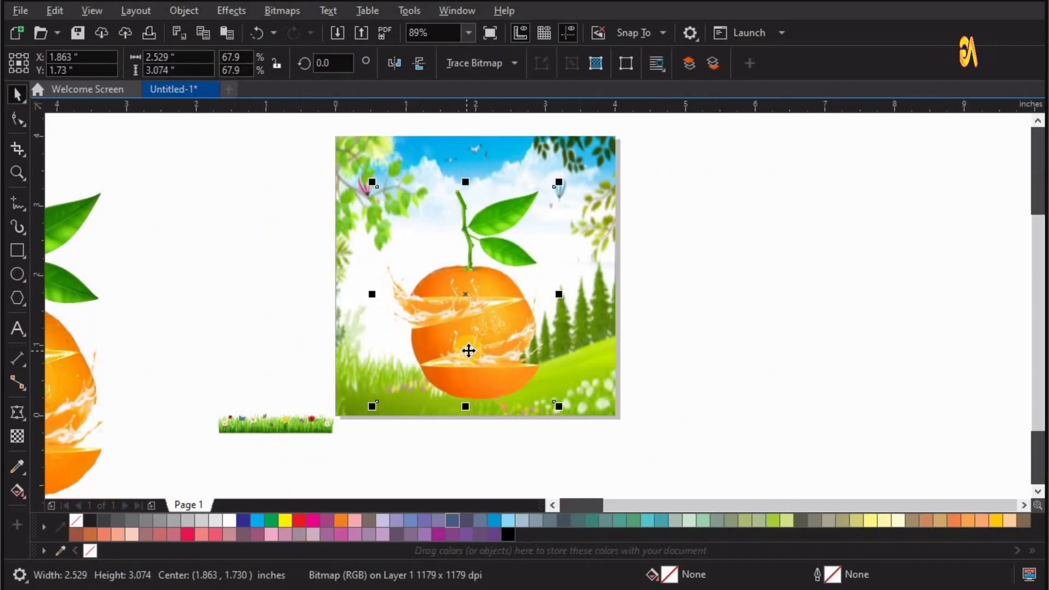
{"action": "key", "text": "z"}
{"action": "left_click_drag", "start_coordinate": [266, 452], "coordinate": [718, 127]}
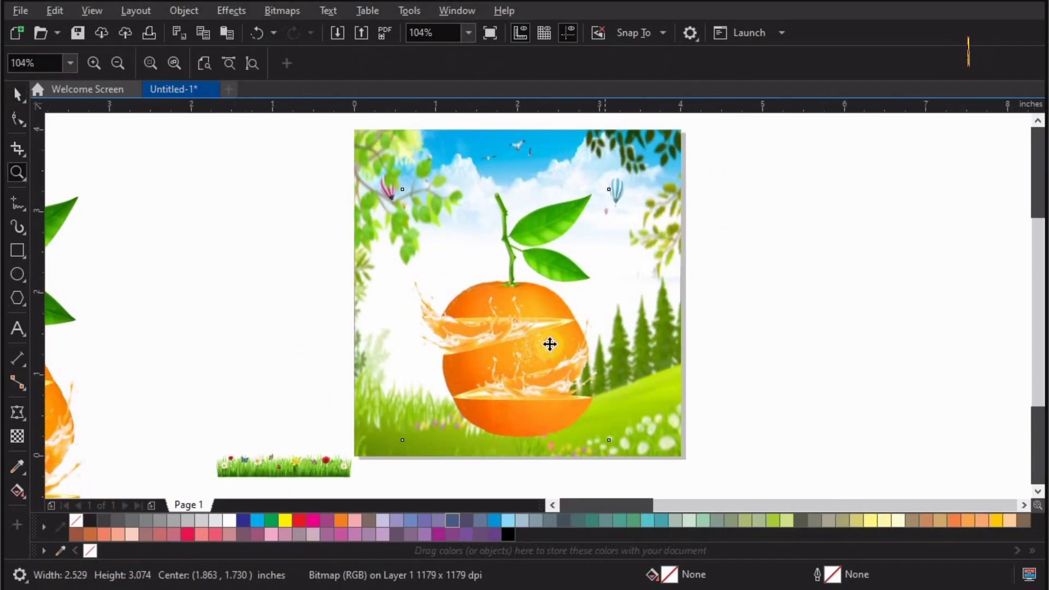
{"action": "key", "text": "space"}
- Add nodes on the orange image's top edge and pull them down around the stem
{"action": "key", "text": "F10"}
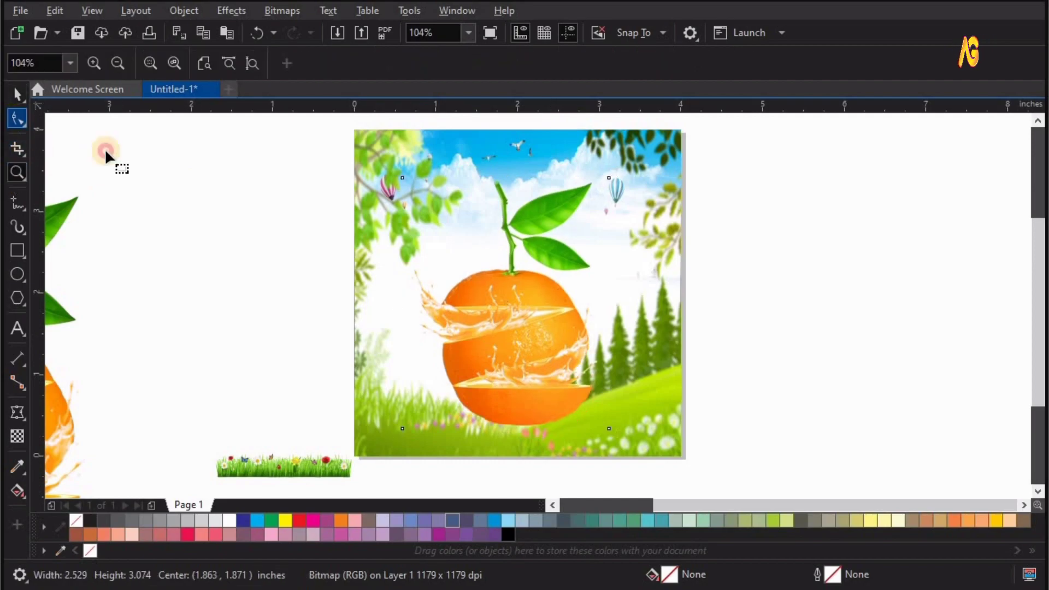
{"action": "double_click", "coordinate": [525, 177]}
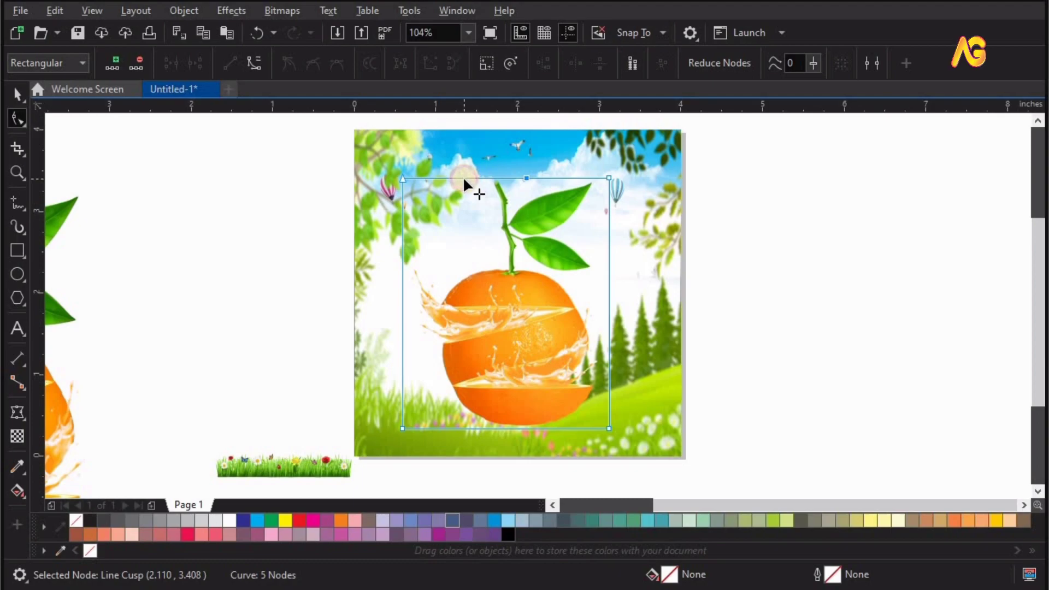
{"action": "double_click", "coordinate": [463, 178]}
{"action": "left_click_drag", "start_coordinate": [494, 178], "coordinate": [502, 205]}
{"action": "double_click", "coordinate": [499, 193]}
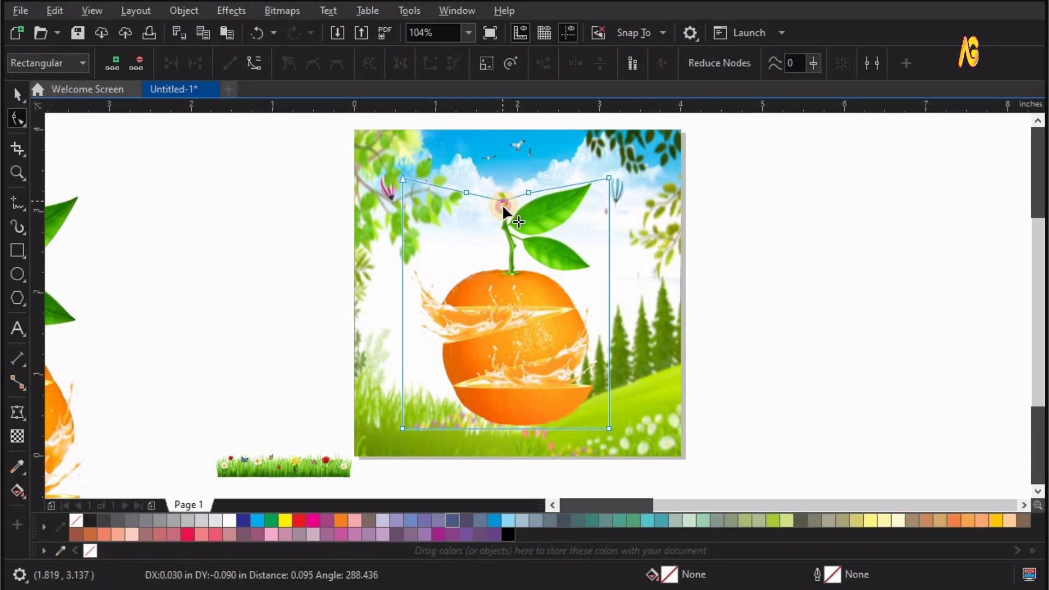
{"action": "left_click", "coordinate": [500, 234]}
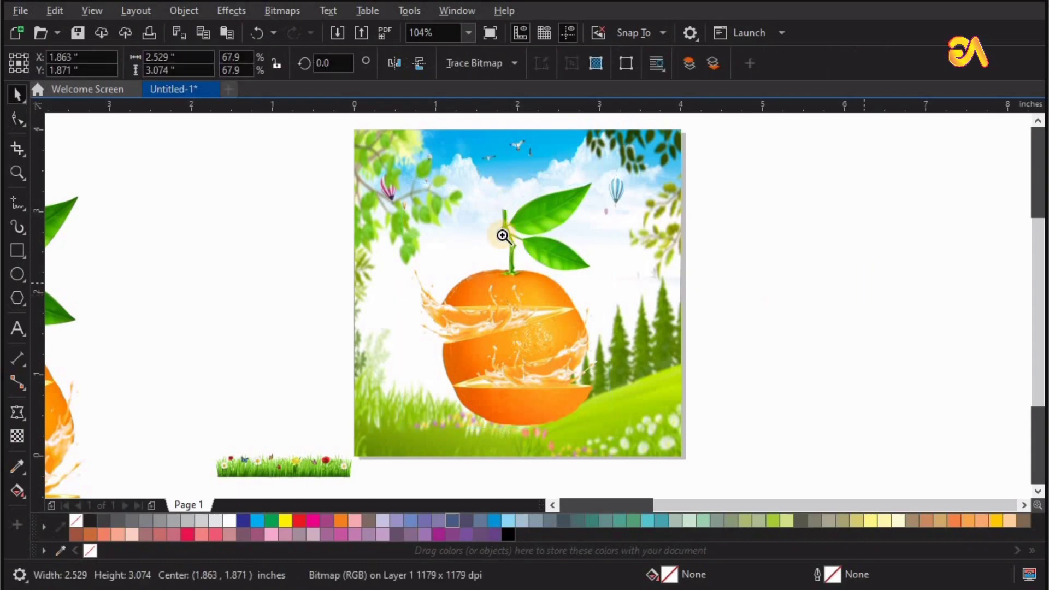
{"action": "key", "text": "z"}
{"action": "scroll", "coordinate": [469, 312], "scroll_direction": "down", "scroll_amount": 1}
- Nudge the orange image slightly into place within the scene
{"action": "key", "text": "space"}
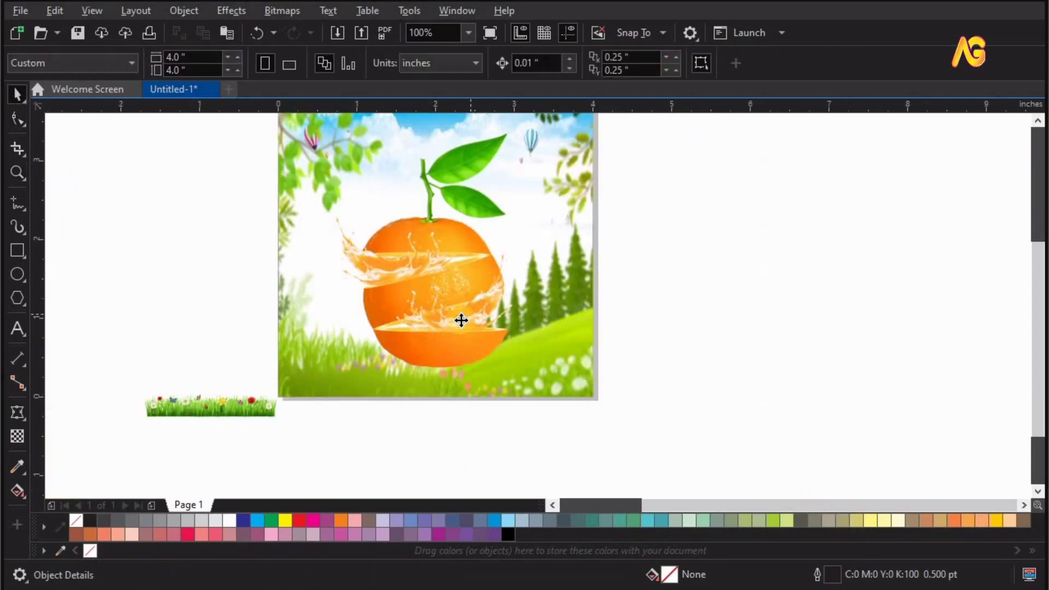
{"action": "left_click", "coordinate": [443, 324]}
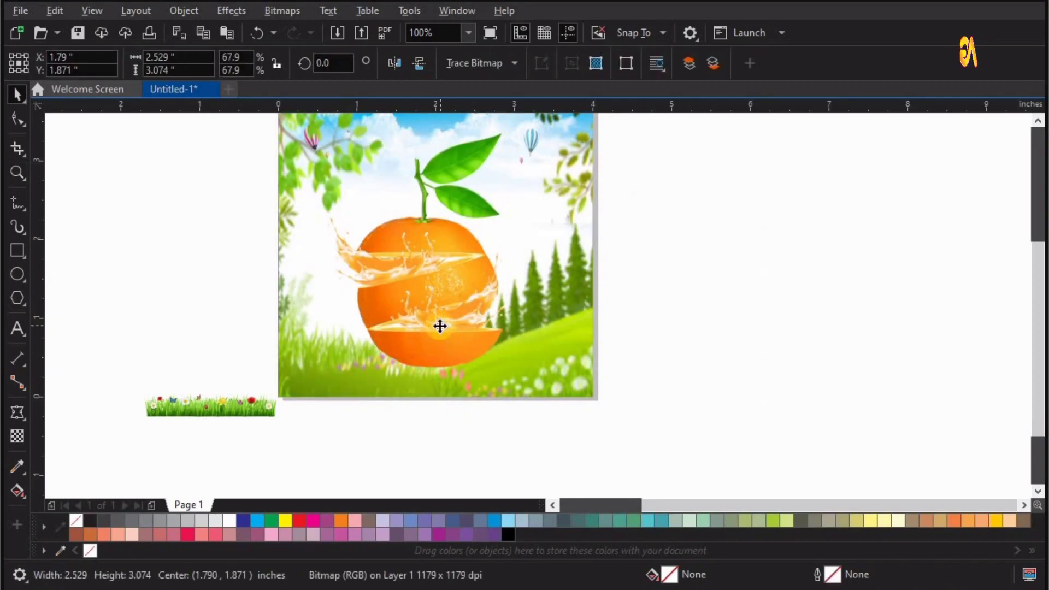
{"action": "left_click_drag", "start_coordinate": [440, 326], "coordinate": [768, 325]}
{"action": "left_click", "coordinate": [618, 356]}
{"action": "key", "text": "F4"}
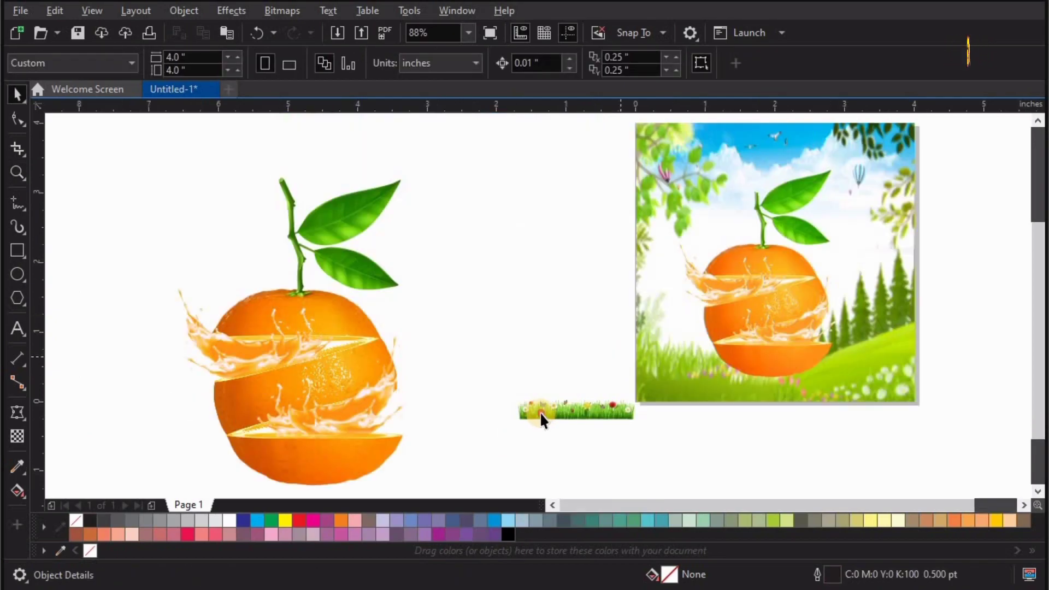
- Move the grass strip to the frame's bottom and stretch it to about 4.26 by 0.96 inches
{"action": "left_click_drag", "start_coordinate": [606, 403], "coordinate": [725, 377]}
{"action": "key", "text": "z"}
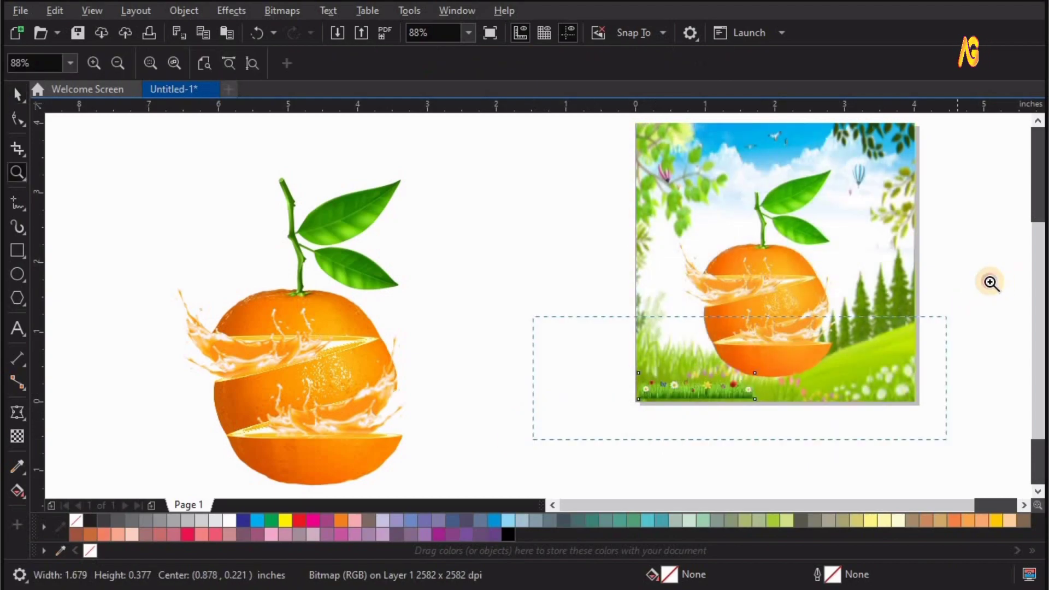
{"action": "left_click_drag", "start_coordinate": [533, 437], "coordinate": [992, 280]}
{"action": "key", "text": "space"}
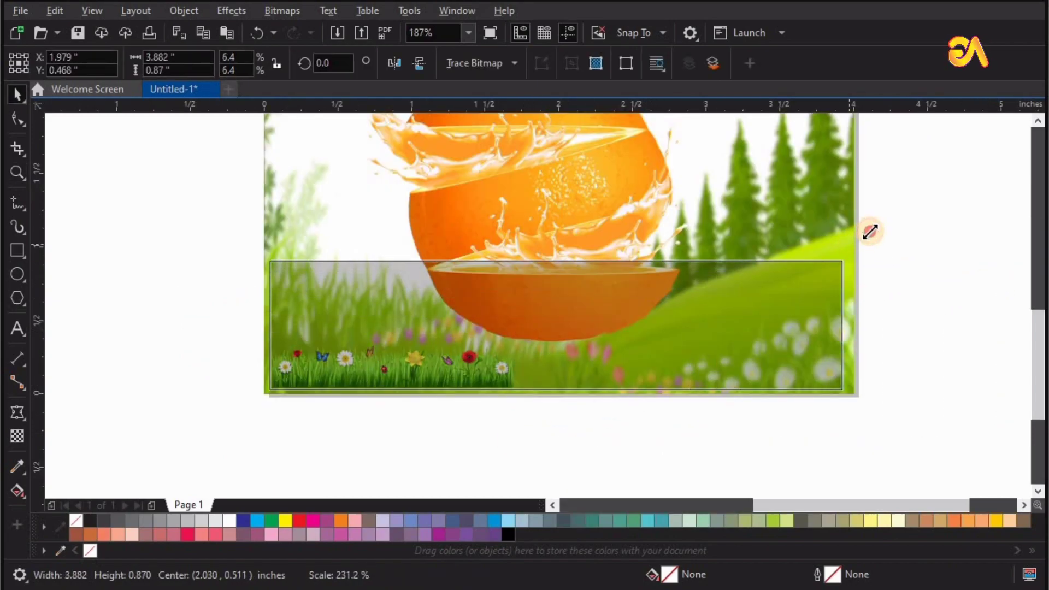
{"action": "left_click_drag", "start_coordinate": [840, 251], "coordinate": [867, 251]}
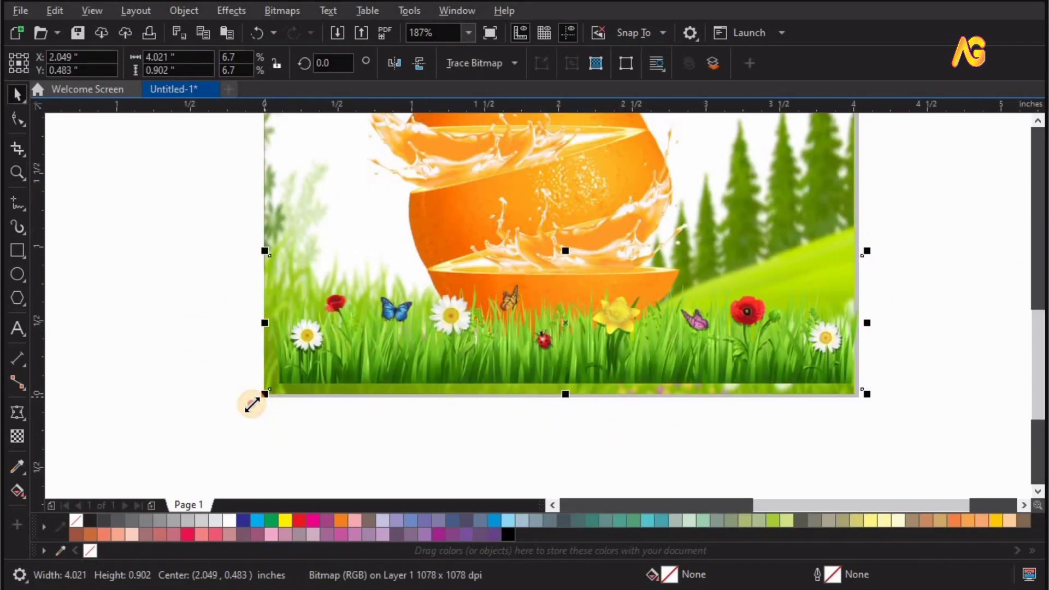
{"action": "left_click_drag", "start_coordinate": [265, 395], "coordinate": [257, 400]}
{"action": "left_click_drag", "start_coordinate": [533, 398], "coordinate": [536, 377]}
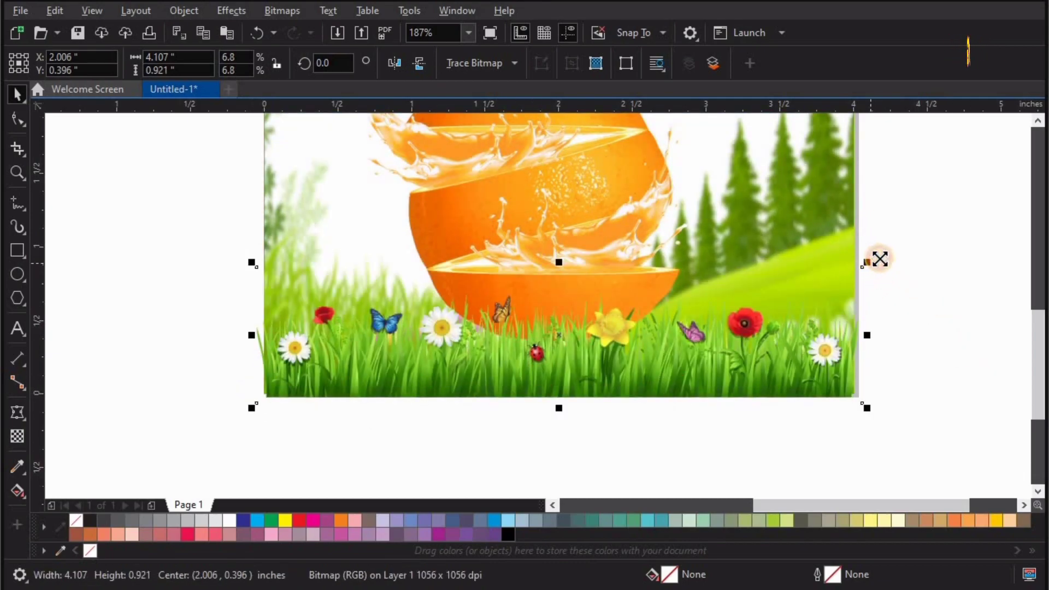
{"action": "left_click_drag", "start_coordinate": [879, 259], "coordinate": [890, 252]}
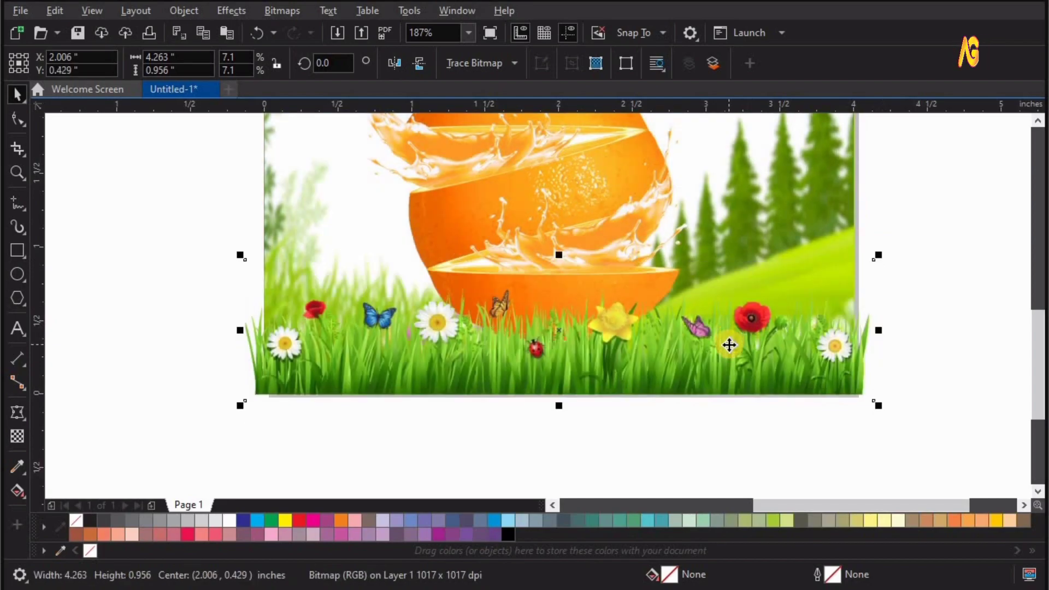
{"action": "left_click_drag", "start_coordinate": [342, 352], "coordinate": [342, 356]}
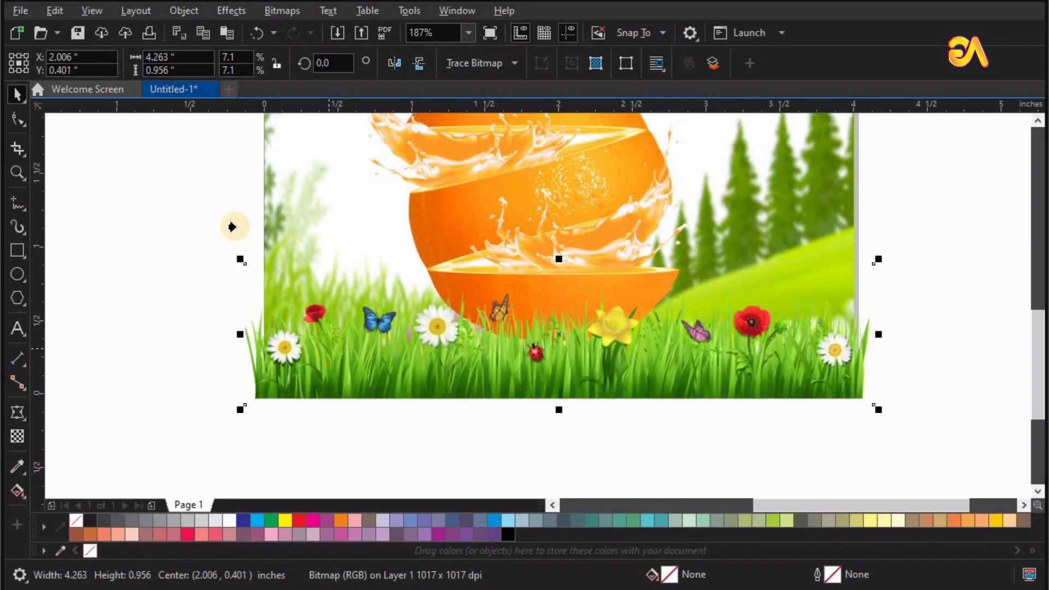
- PowerClip the grass strip inside the frame behind the orange
{"action": "key", "text": "Escape"}
{"action": "left_click", "coordinate": [274, 193]}
{"action": "left_click", "coordinate": [180, 416]}
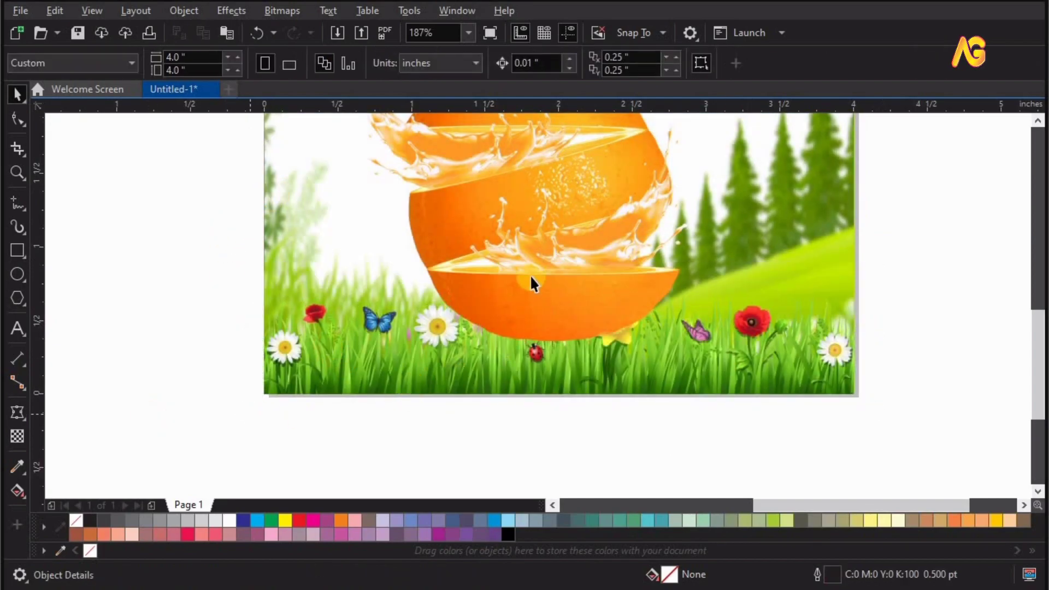
{"action": "left_click", "coordinate": [458, 299]}
{"action": "key", "text": "F4"}
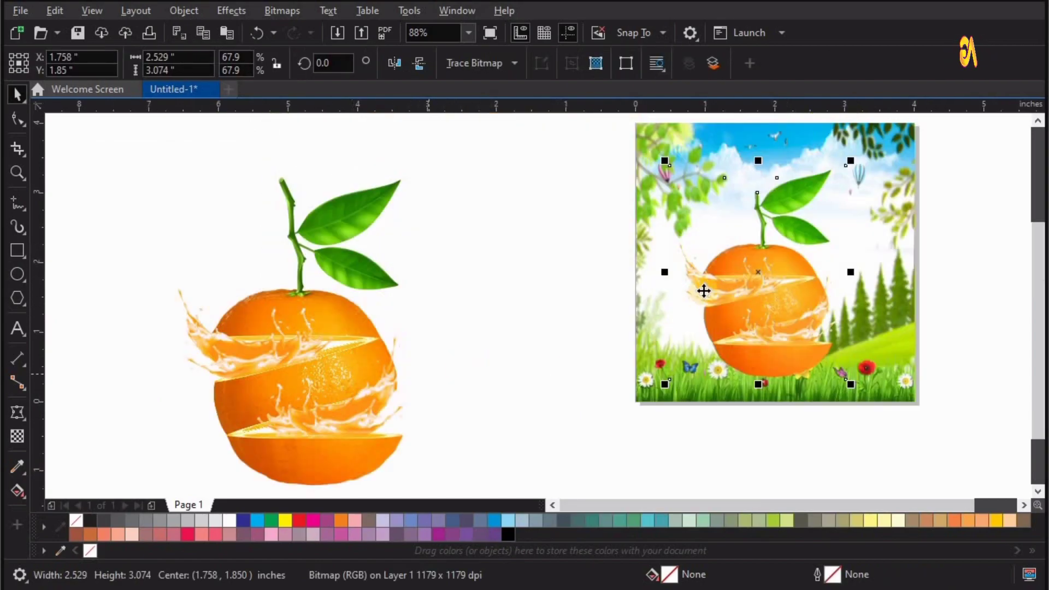
- Duplicate the scene to the right and remove the orange from the copy
{"action": "scroll", "coordinate": [638, 350], "scroll_direction": "down", "scroll_amount": 3}
{"action": "left_click_drag", "start_coordinate": [685, 334], "coordinate": [855, 351]}
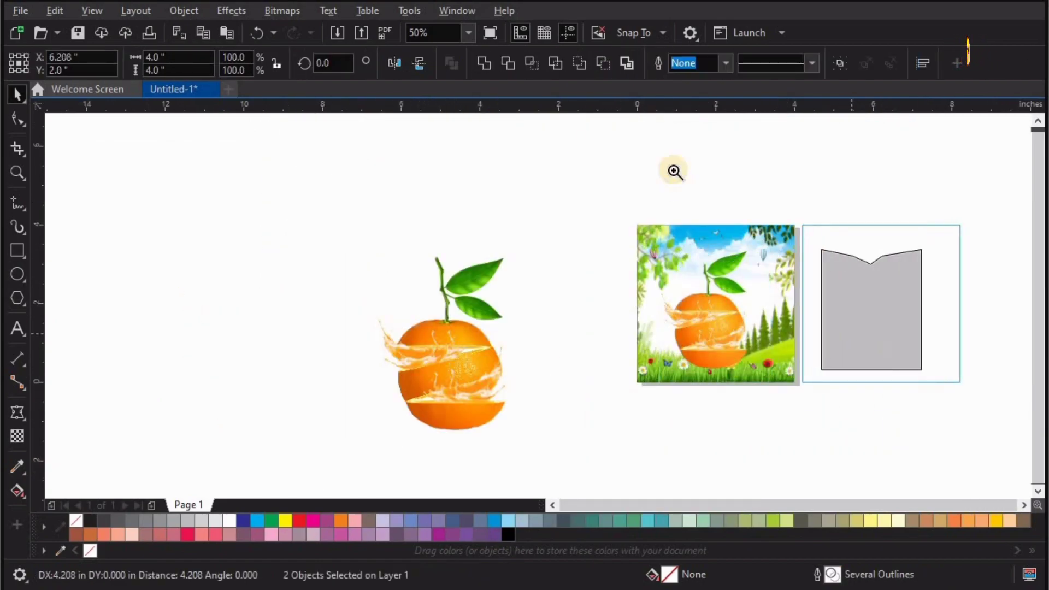
{"action": "scroll", "coordinate": [569, 336], "scroll_direction": "up", "scroll_amount": 1}
{"action": "left_click", "coordinate": [562, 335]}
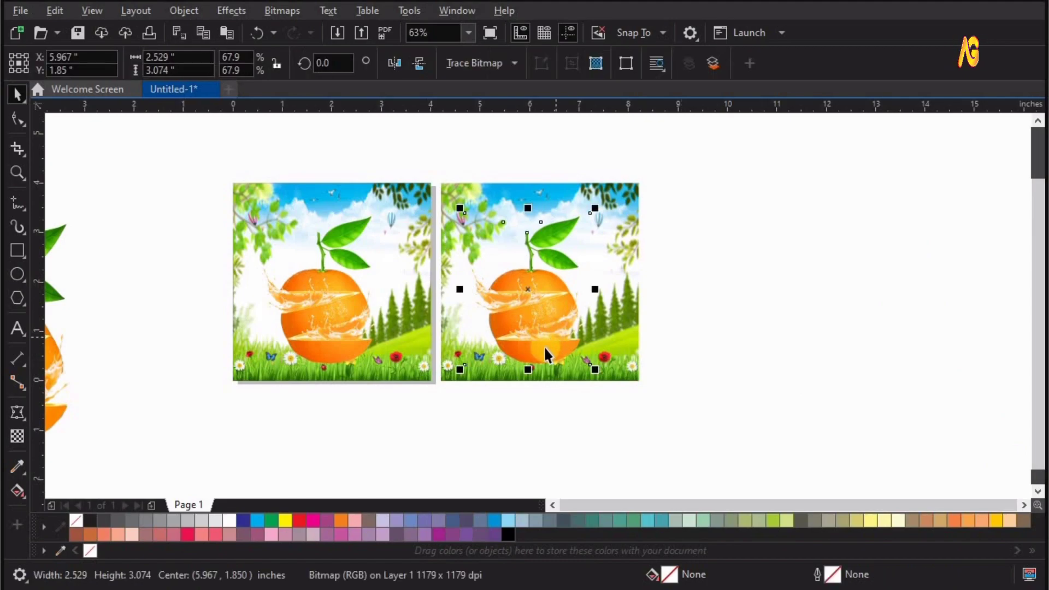
{"action": "key", "text": "Delete"}
{"action": "key", "text": "F4"}
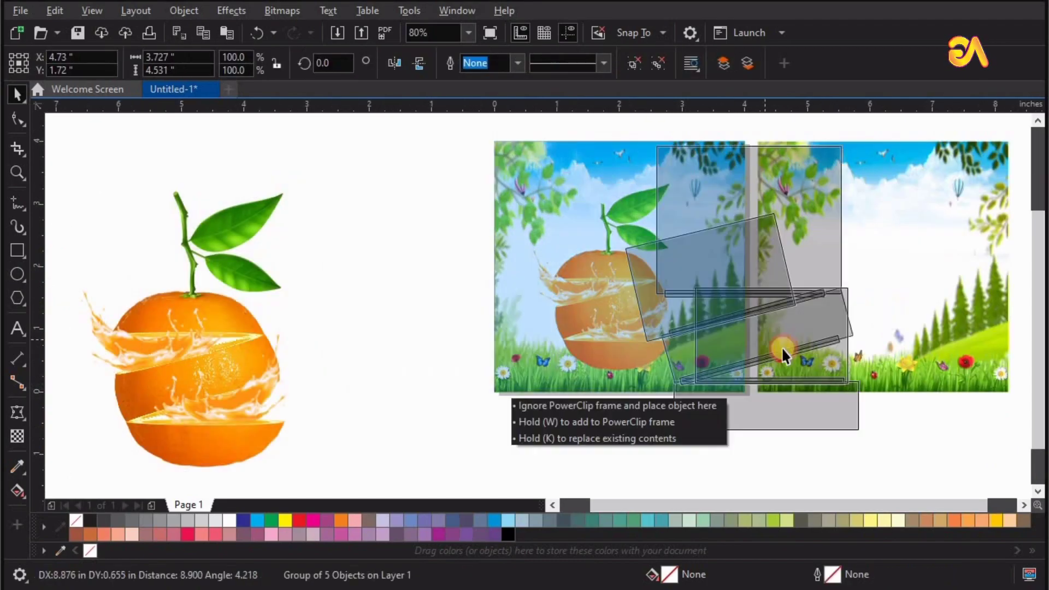
- Move the standalone orange onto the copied scene and shrink it to under half size
{"action": "left_click_drag", "start_coordinate": [519, 349], "coordinate": [886, 372]}
{"action": "key", "text": "shift+F2"}
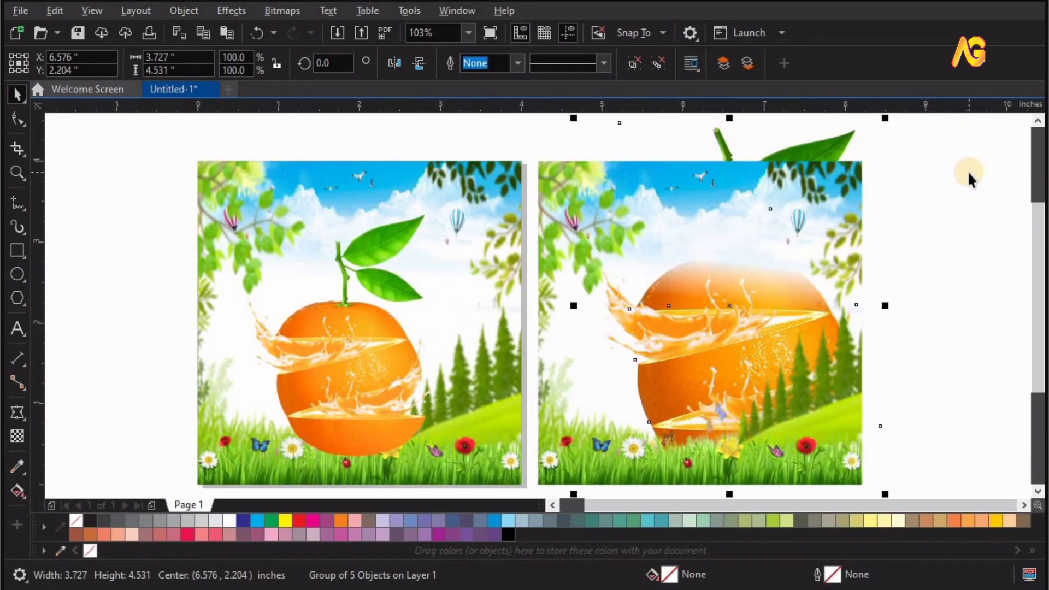
{"action": "left_click_drag", "start_coordinate": [884, 116], "coordinate": [799, 222]}
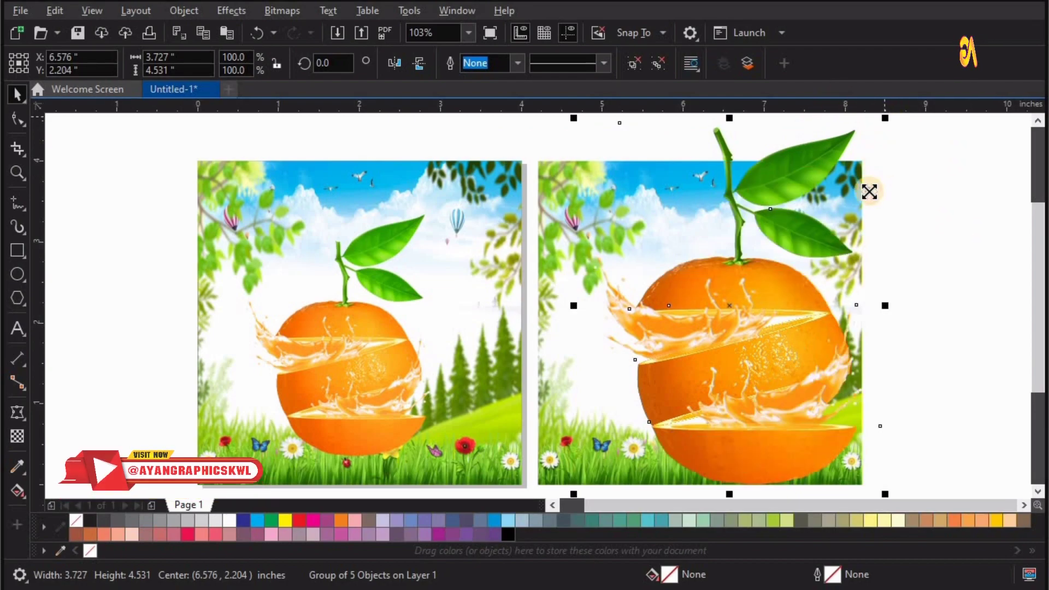
{"action": "key", "text": "z"}
{"action": "scroll", "coordinate": [536, 279], "scroll_direction": "up", "scroll_amount": 1}
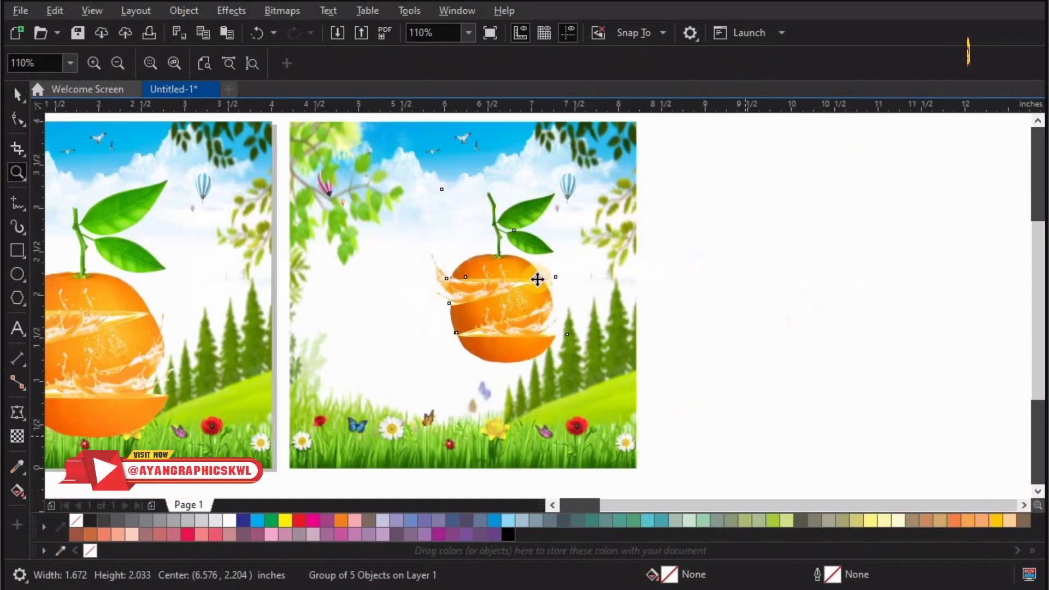
{"action": "key", "text": "space"}
{"action": "mouse_move", "coordinate": [494, 339]}
{"action": "left_mouse_down"}
{"action": "mouse_move", "coordinate": [463, 356]}
{"action": "mouse_move", "coordinate": [468, 334]}
{"action": "left_mouse_up"}
{"action": "key", "text": "F4"}
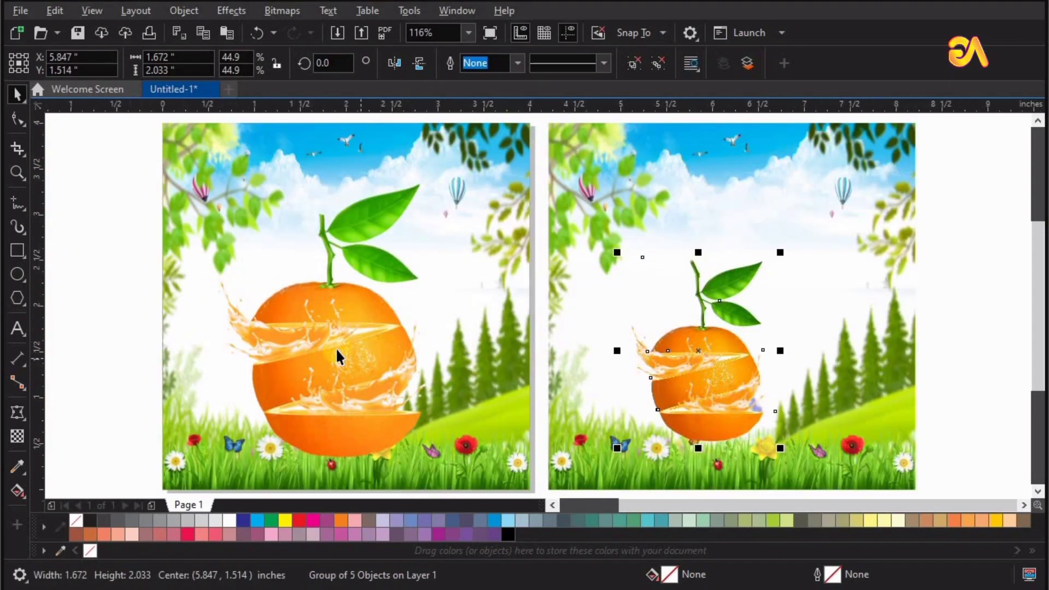
- Select and delete the trial copy, leaving the original framed orange scene
{"action": "left_click", "coordinate": [732, 371]}
{"action": "scroll", "coordinate": [743, 337], "scroll_direction": "down", "scroll_amount": 3}
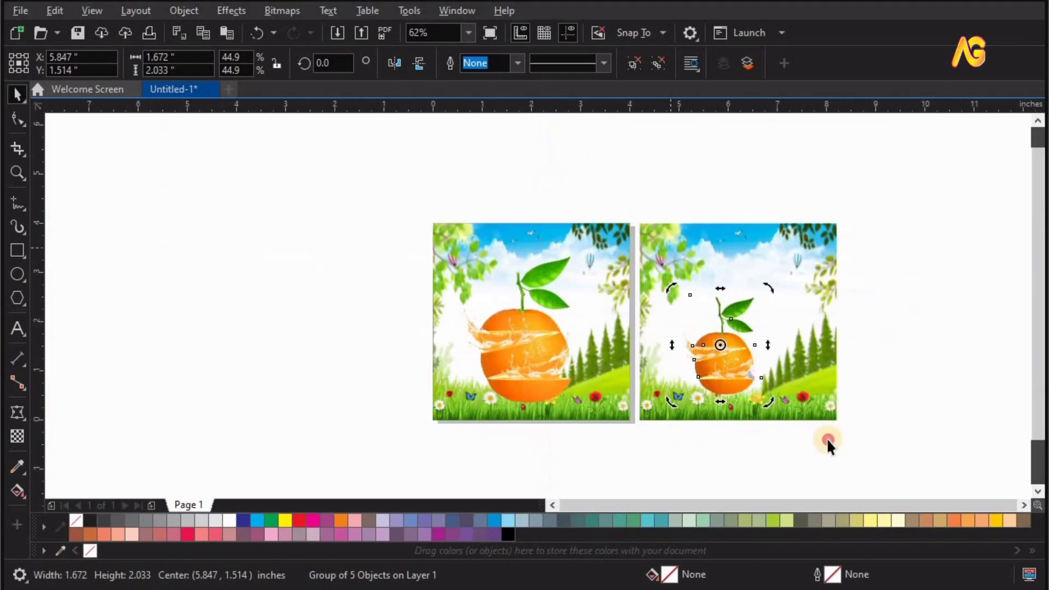
{"action": "key", "text": "ctrl+a"}
{"action": "key", "text": "Delete"}
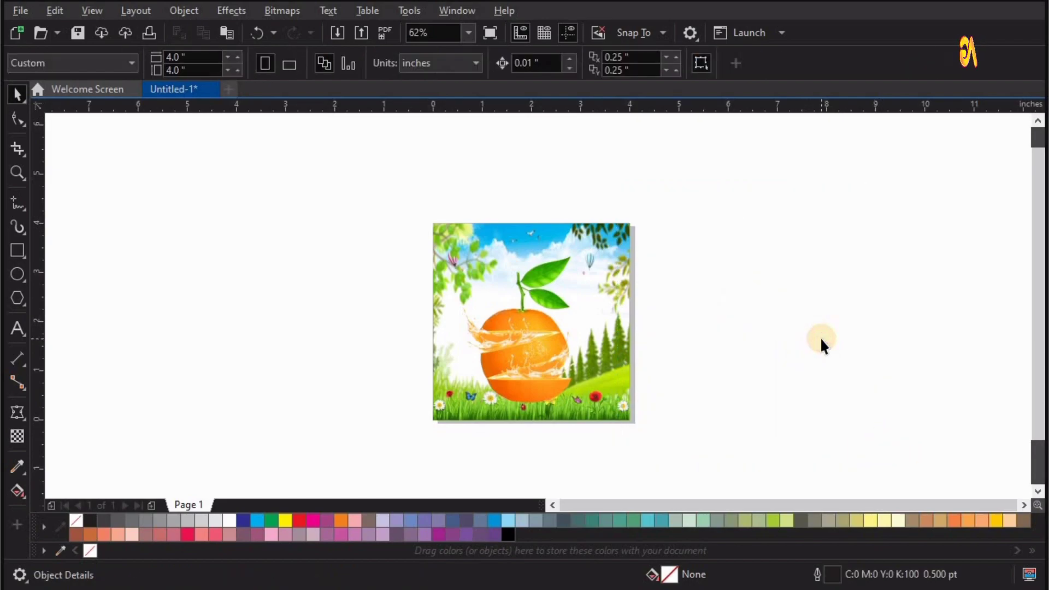
{"action": "key", "text": "F4"}
- Bring in the orange-slices picture and crop it down to a single wedge
{"action": "key", "text": "ctrl+z"}
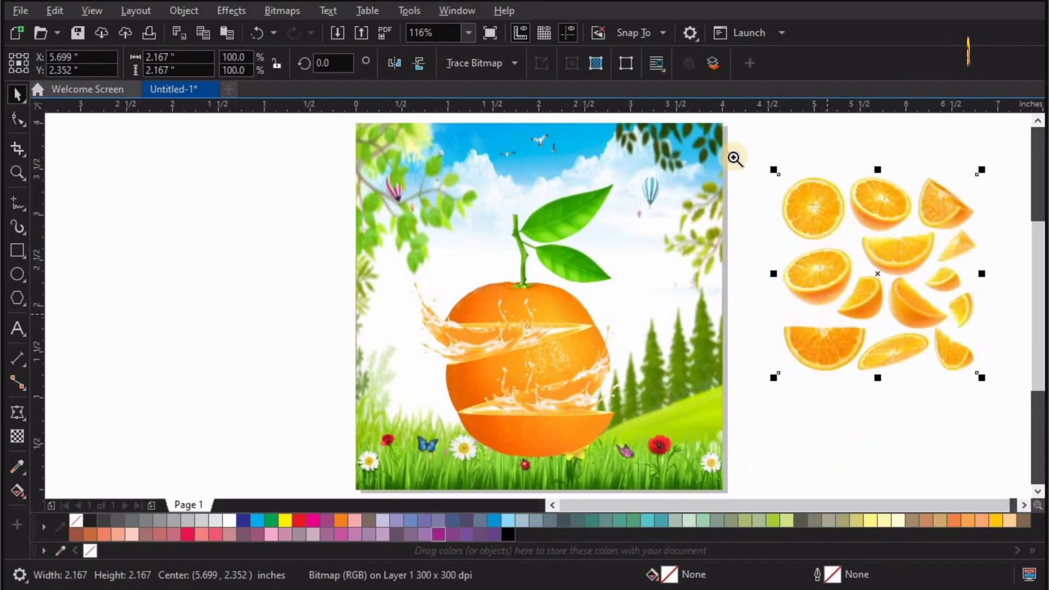
{"action": "left_click_drag", "start_coordinate": [730, 133], "coordinate": [1015, 433]}
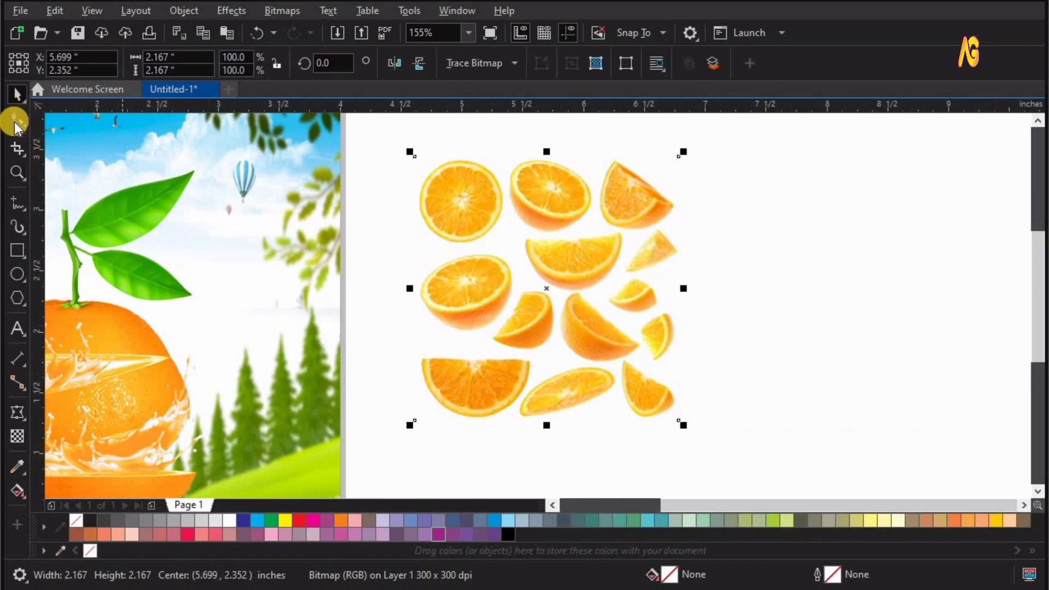
{"action": "left_click", "coordinate": [462, 293]}
{"action": "mouse_move", "coordinate": [367, 129]}
{"action": "left_mouse_down"}
{"action": "mouse_move", "coordinate": [493, 447]}
{"action": "mouse_move", "coordinate": [516, 437]}
{"action": "left_mouse_up"}
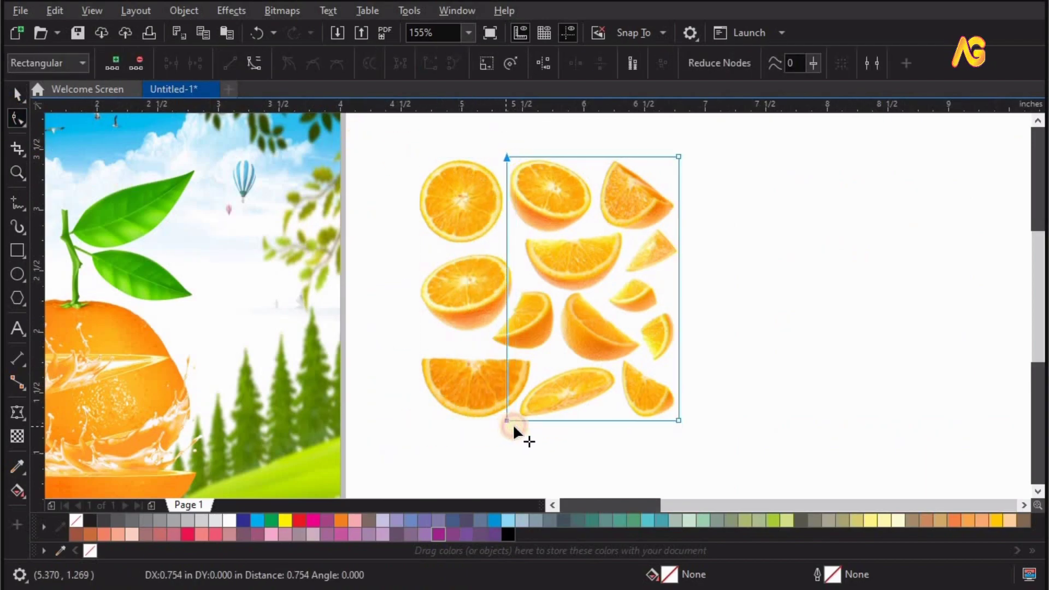
{"action": "left_click_drag", "start_coordinate": [678, 420], "coordinate": [674, 296]}
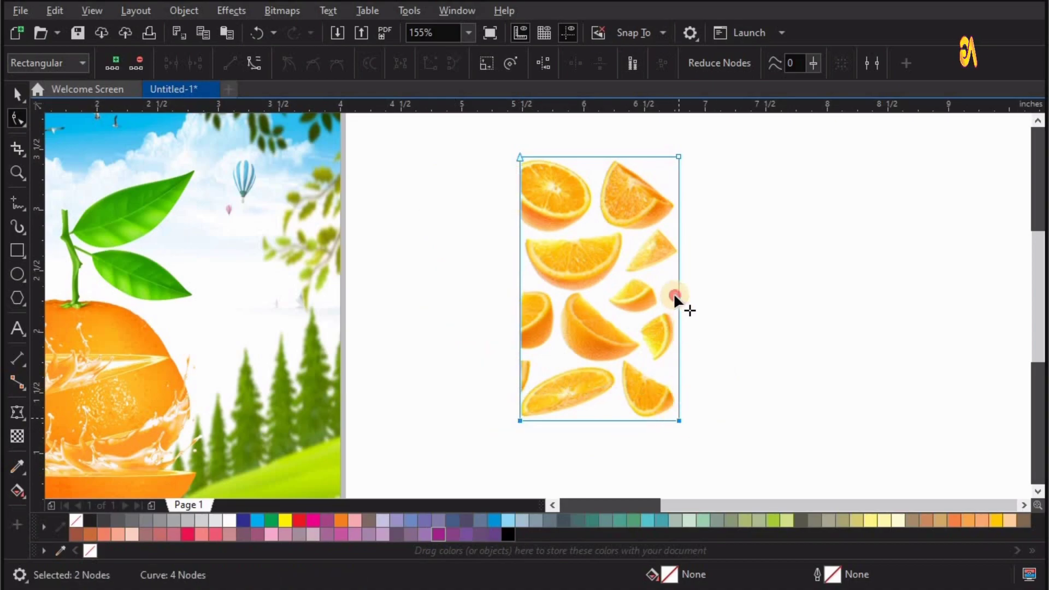
{"action": "mouse_move", "coordinate": [412, 119]}
{"action": "left_mouse_down"}
{"action": "mouse_move", "coordinate": [681, 153]}
{"action": "mouse_move", "coordinate": [682, 230]}
{"action": "left_mouse_up"}
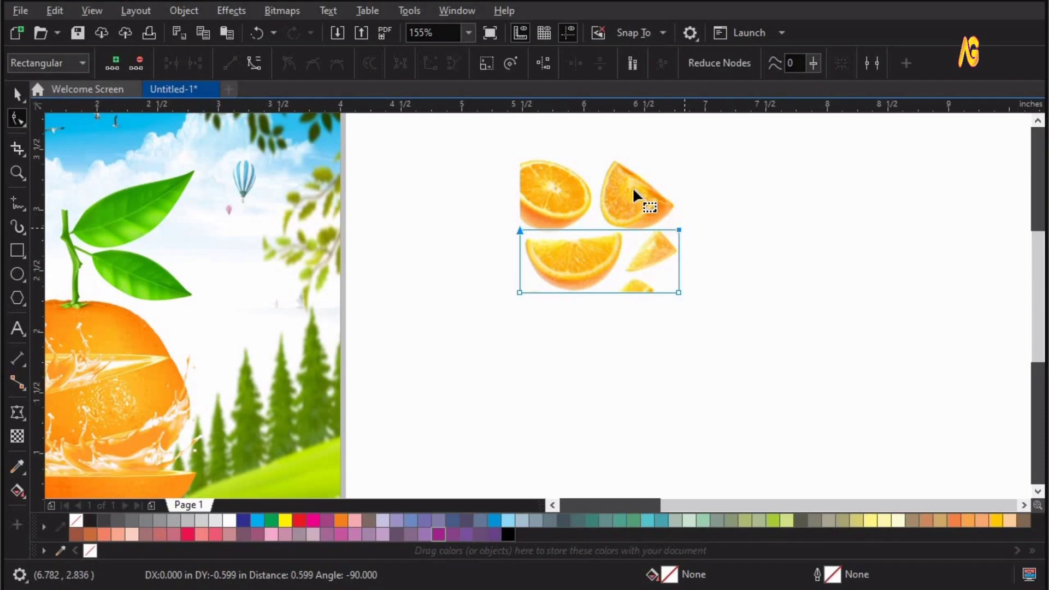
{"action": "left_click_drag", "start_coordinate": [681, 290], "coordinate": [627, 284]}
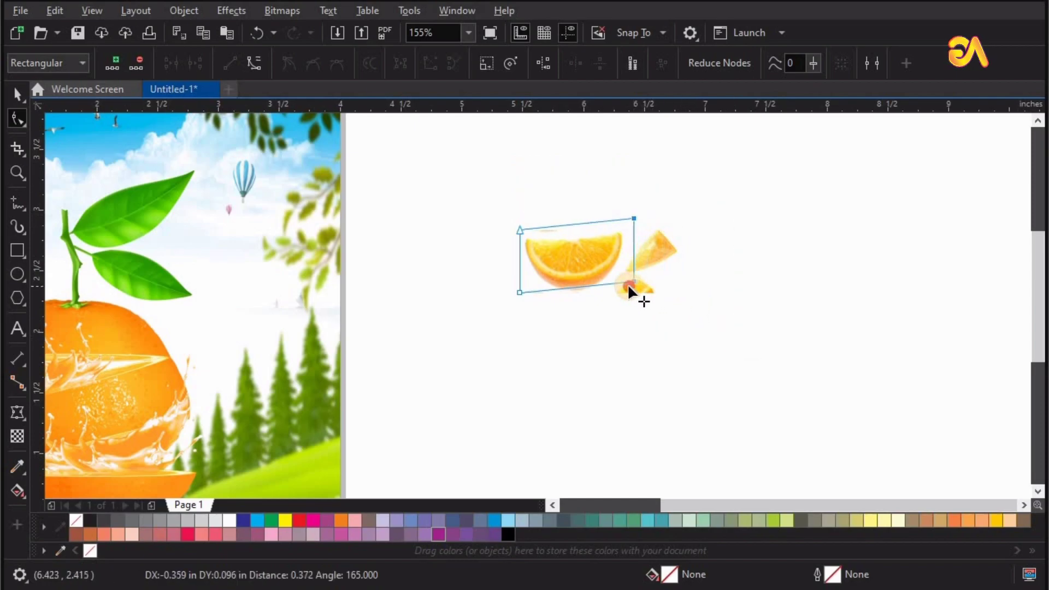
{"action": "key", "text": "space"}
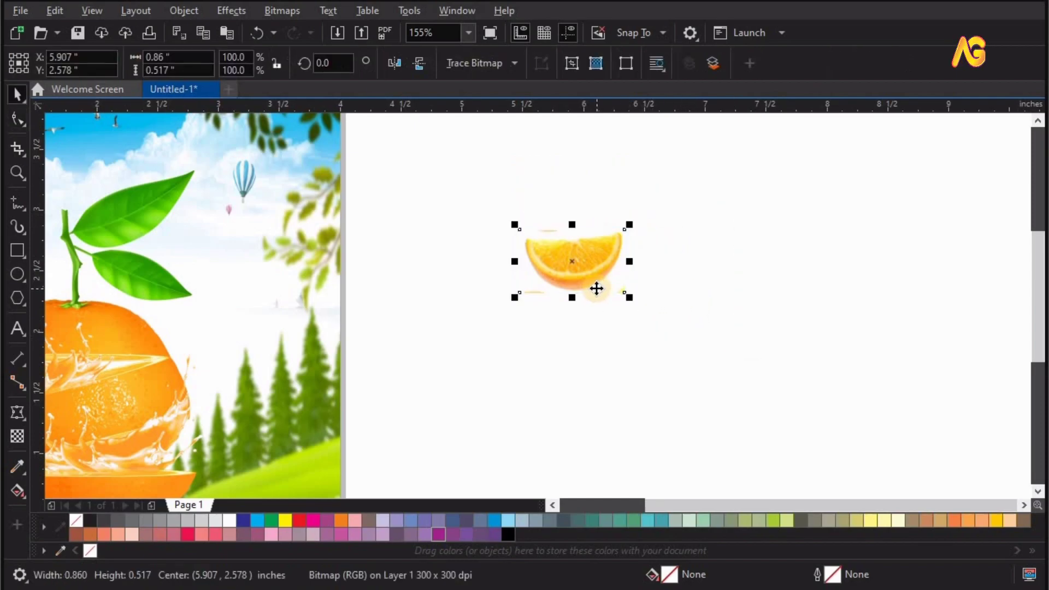
{"action": "key", "text": "shift+F2"}
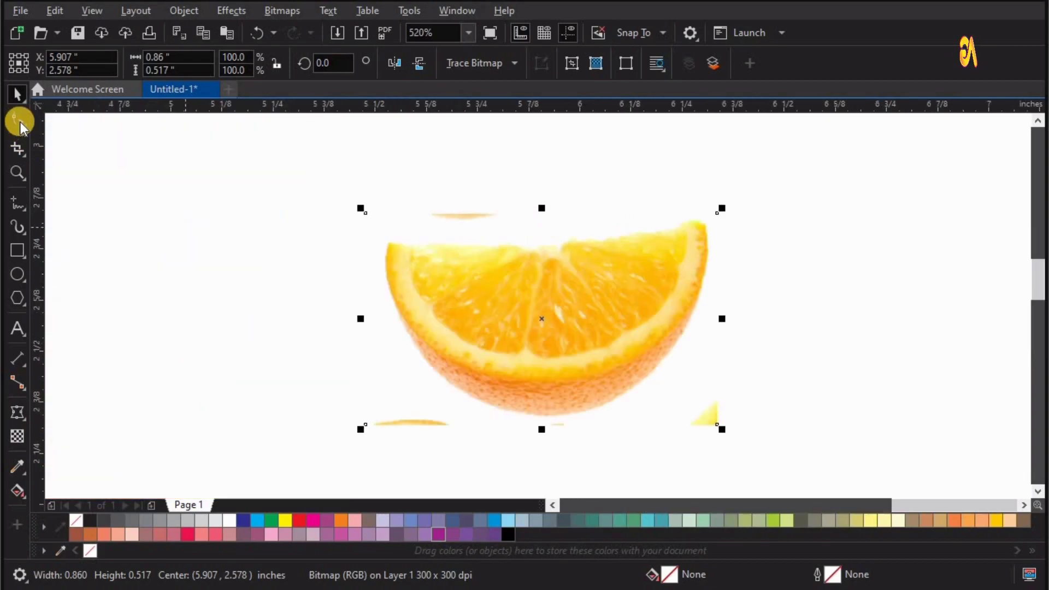
- Lower the top edge, raise the bottom, and pull in the lower-right corner to cut fragments
{"action": "left_click", "coordinate": [536, 218]}
{"action": "left_click", "coordinate": [717, 214]}
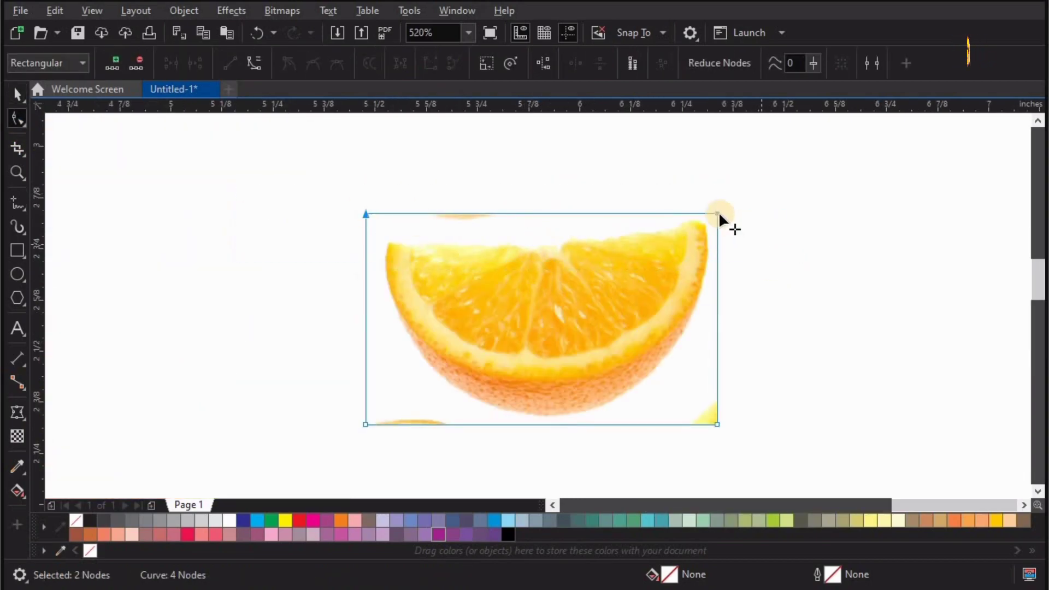
{"action": "left_click_drag", "start_coordinate": [716, 214], "coordinate": [717, 218]}
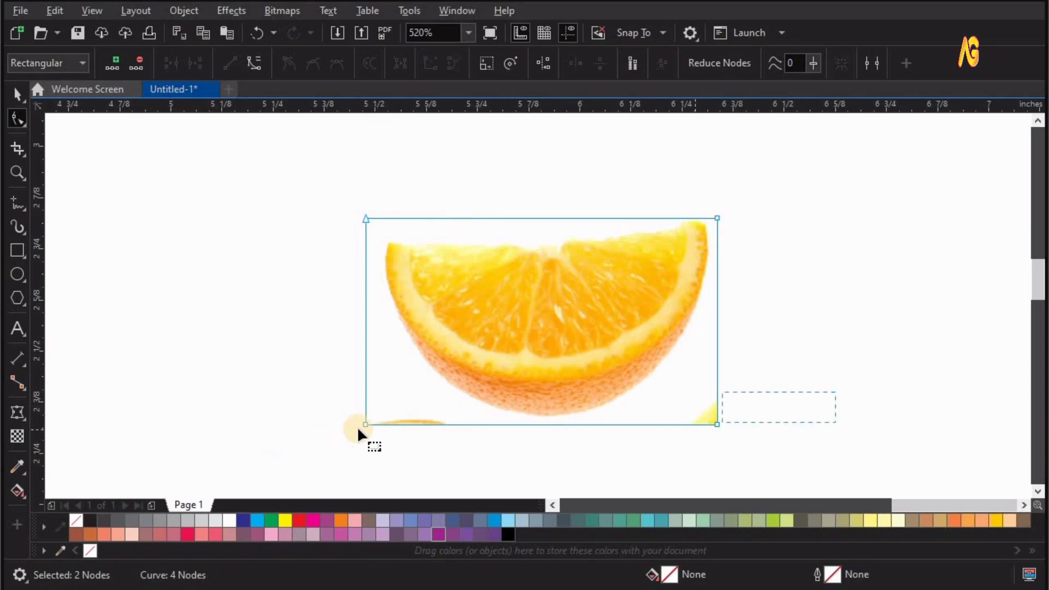
{"action": "left_click_drag", "start_coordinate": [361, 421], "coordinate": [361, 413]}
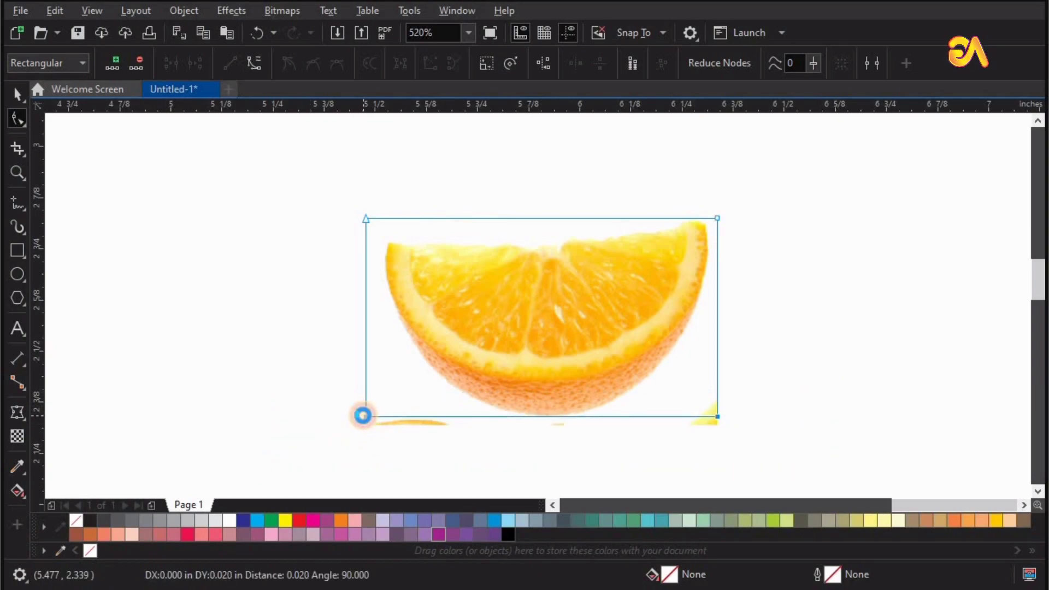
{"action": "double_click", "coordinate": [716, 364]}
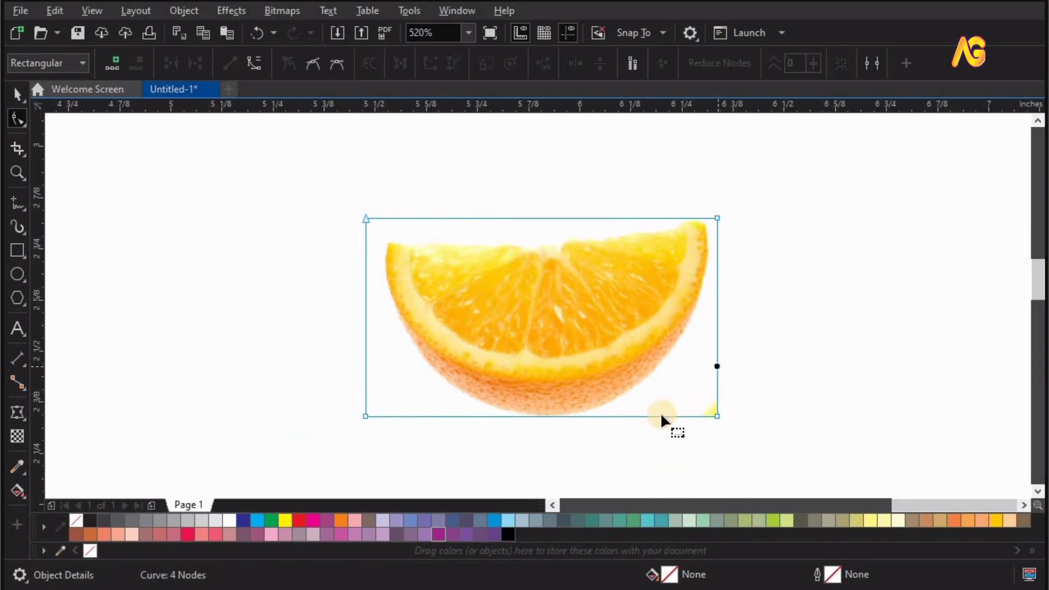
{"action": "left_click", "coordinate": [661, 411]}
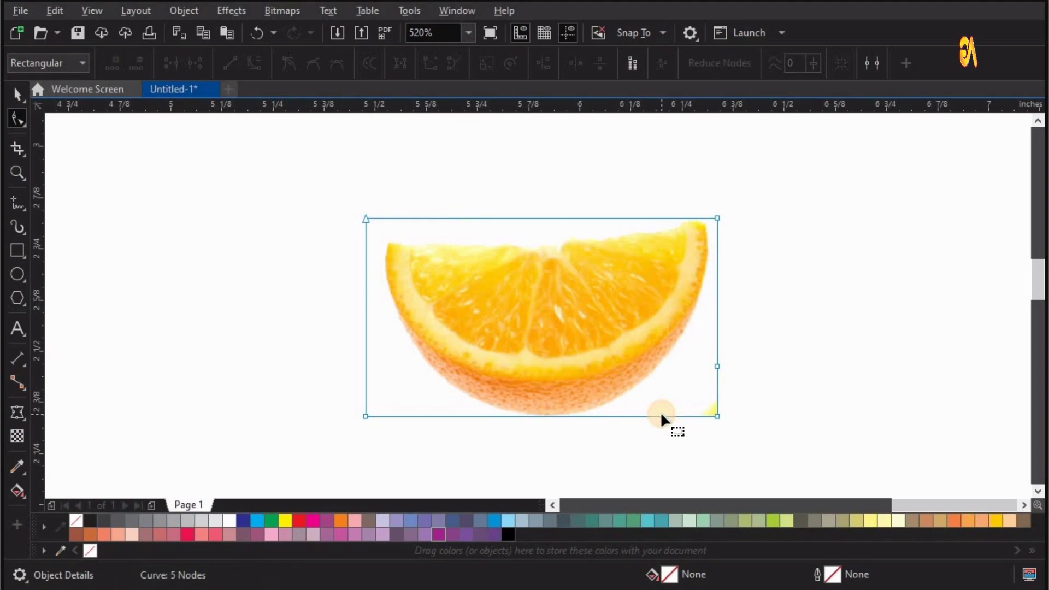
{"action": "double_click", "coordinate": [660, 416]}
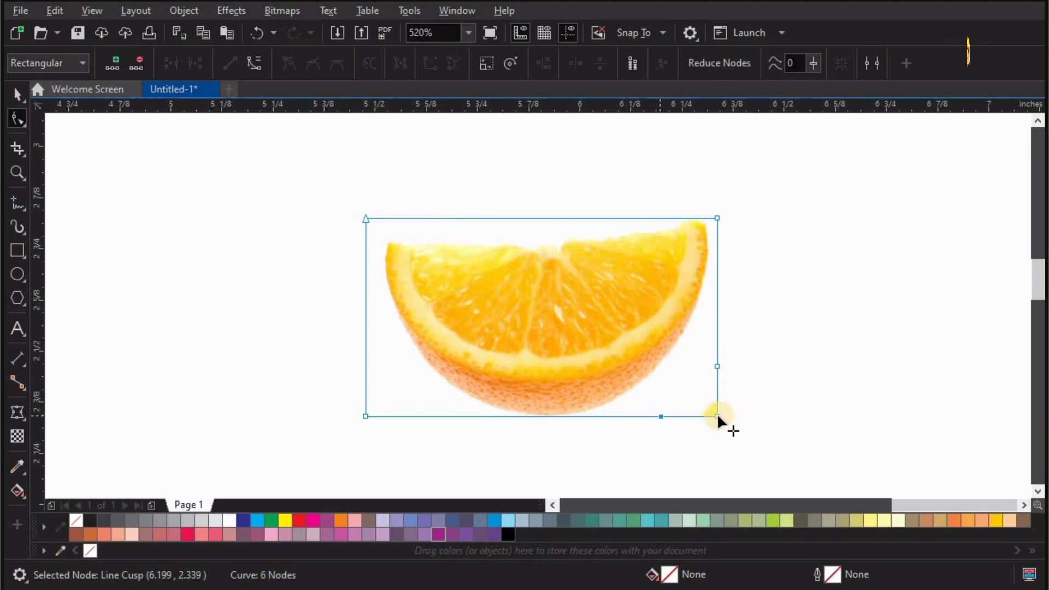
{"action": "left_click_drag", "start_coordinate": [697, 397], "coordinate": [693, 395]}
{"action": "key", "text": "space"}
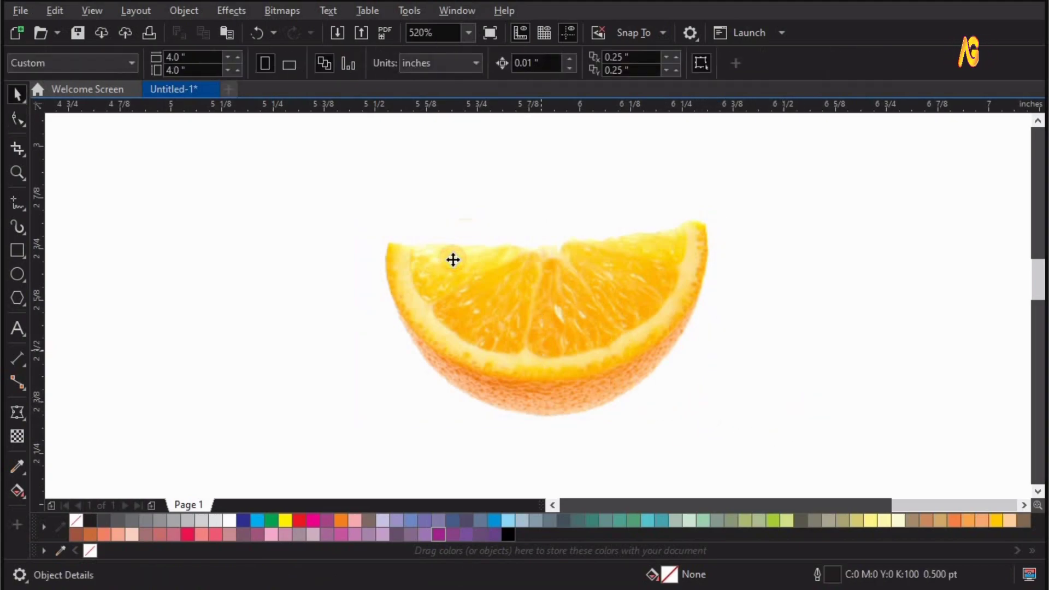
- Convert the trimmed orange slice to a 1500 dpi bitmap
{"action": "left_click", "coordinate": [452, 257]}
{"action": "left_click", "coordinate": [278, 12]}
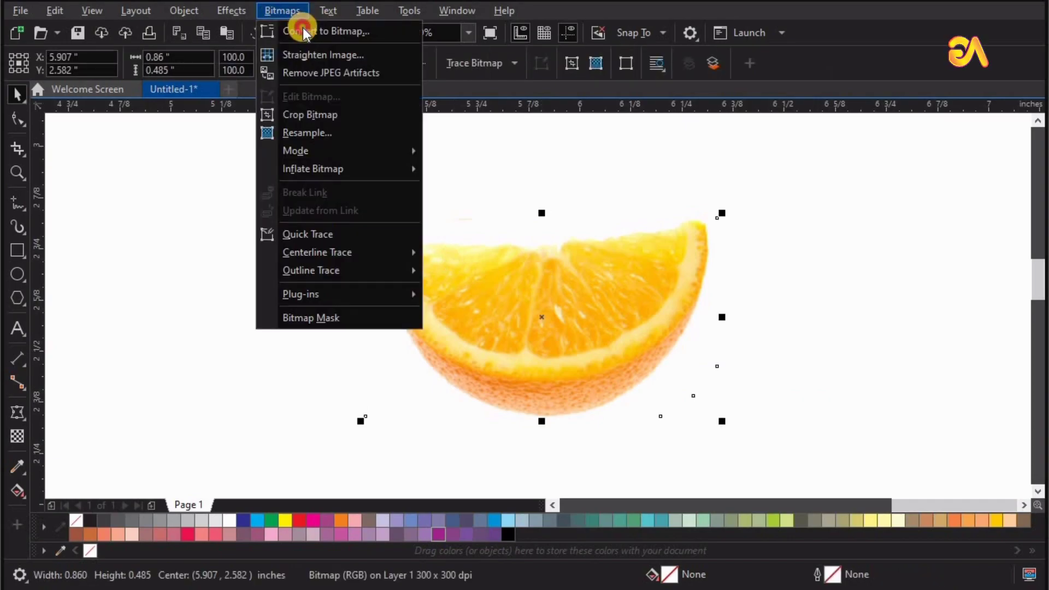
{"action": "left_click", "coordinate": [304, 32]}
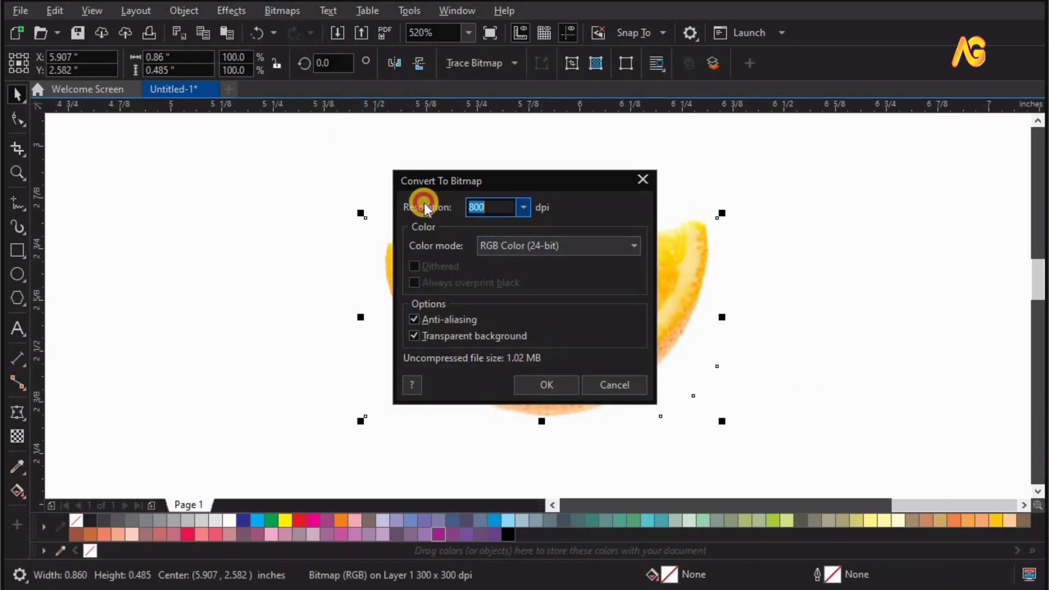
{"action": "type", "text": "150"}
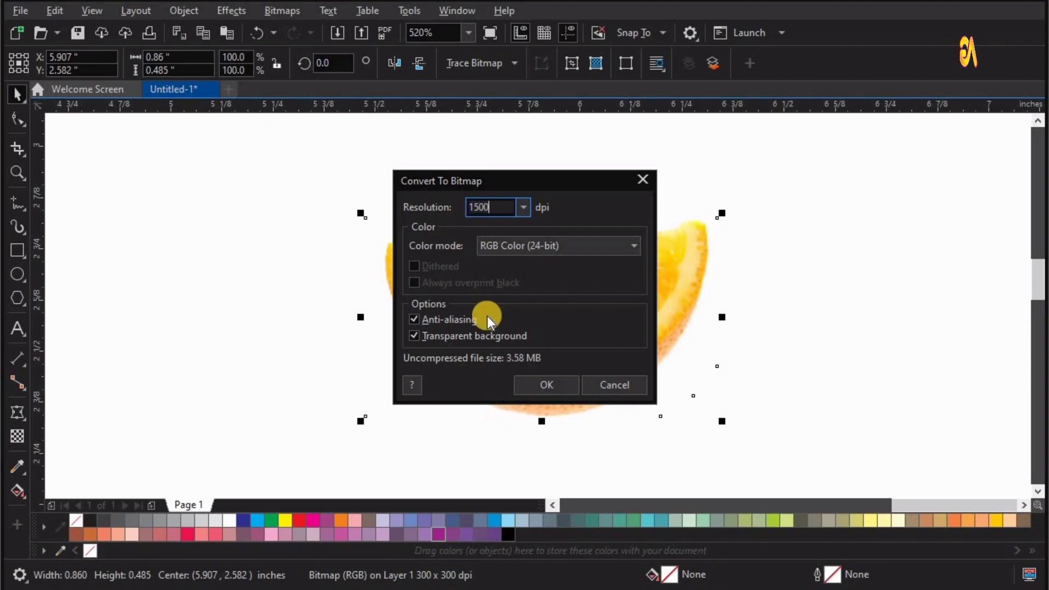
{"action": "left_click", "coordinate": [537, 385]}
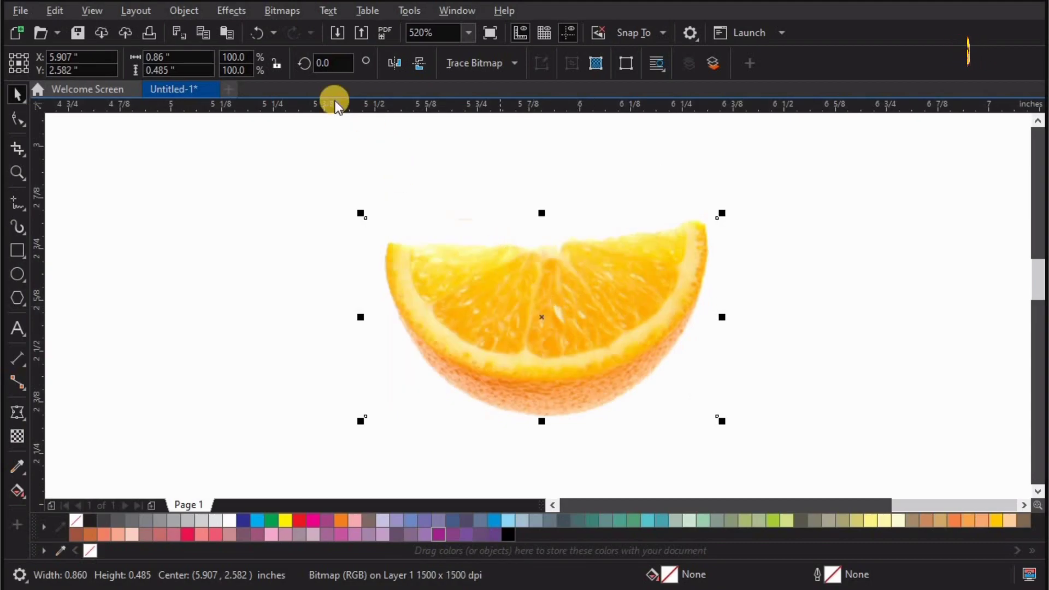
- Apply a 3.6-pixel Gaussian Blur to the slice
{"action": "left_click", "coordinate": [240, 17]}
{"action": "mouse_move", "coordinate": [246, 108]}
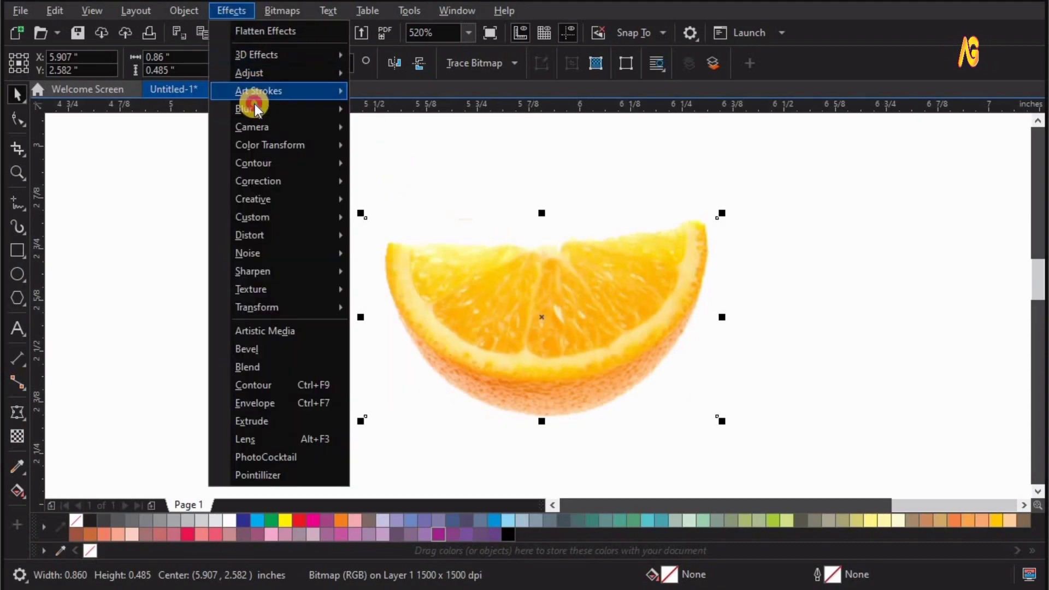
{"action": "left_click", "coordinate": [398, 152]}
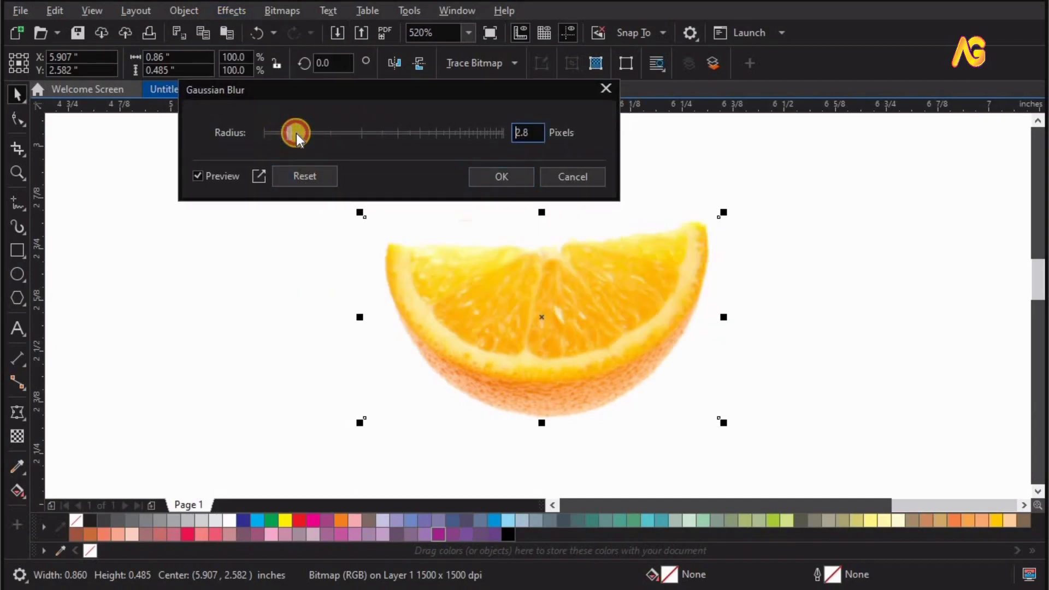
{"action": "left_click_drag", "start_coordinate": [296, 133], "coordinate": [296, 133]}
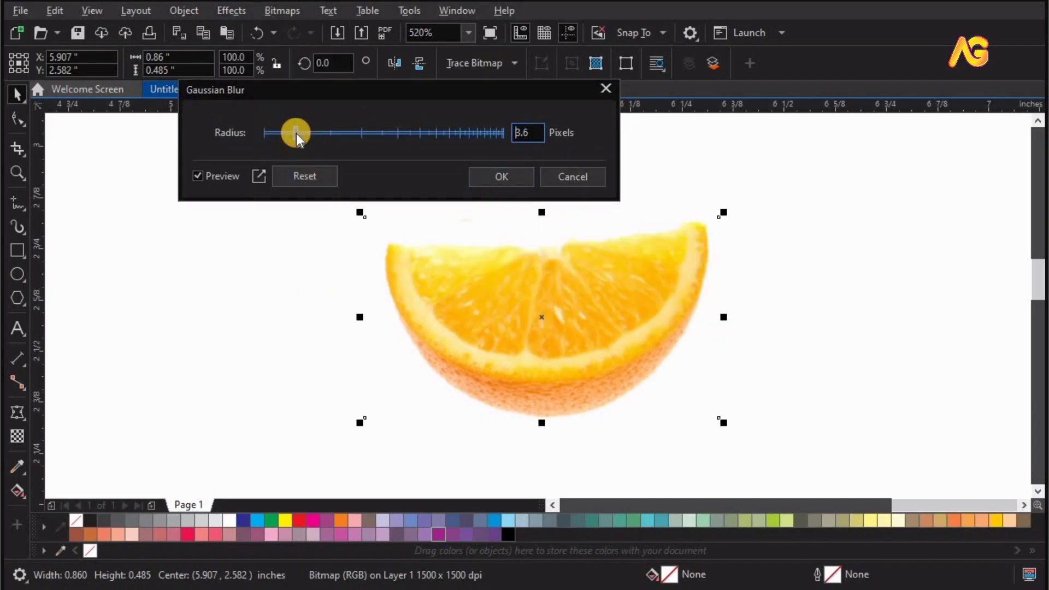
{"action": "left_click", "coordinate": [829, 382]}
{"action": "key", "text": "F4"}
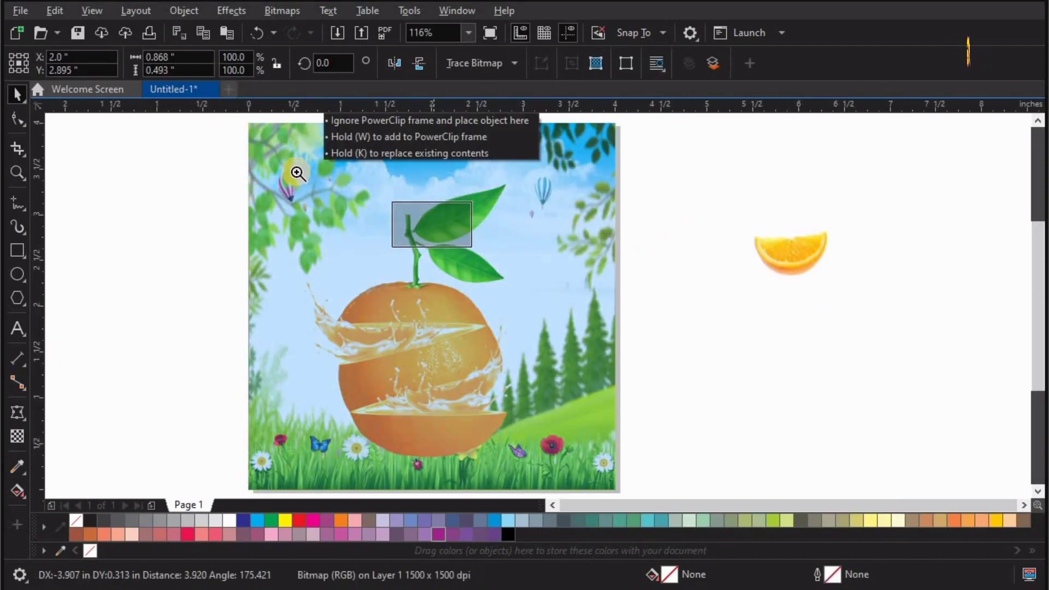
- Rotate the orange slice 90° onto the stem, shrink it, and place a second smaller slice
{"action": "left_click_drag", "start_coordinate": [460, 220], "coordinate": [431, 213]}
{"action": "scroll", "coordinate": [532, 317], "scroll_direction": "up", "scroll_amount": 5}
{"action": "left_click", "coordinate": [379, 414]}
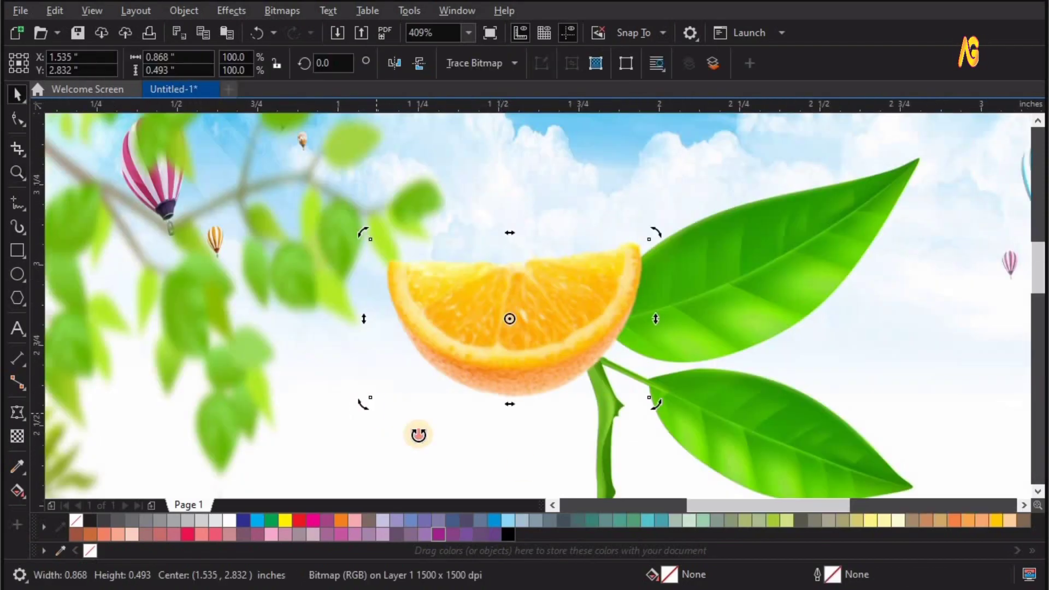
{"action": "left_click_drag", "start_coordinate": [365, 404], "coordinate": [618, 445]}
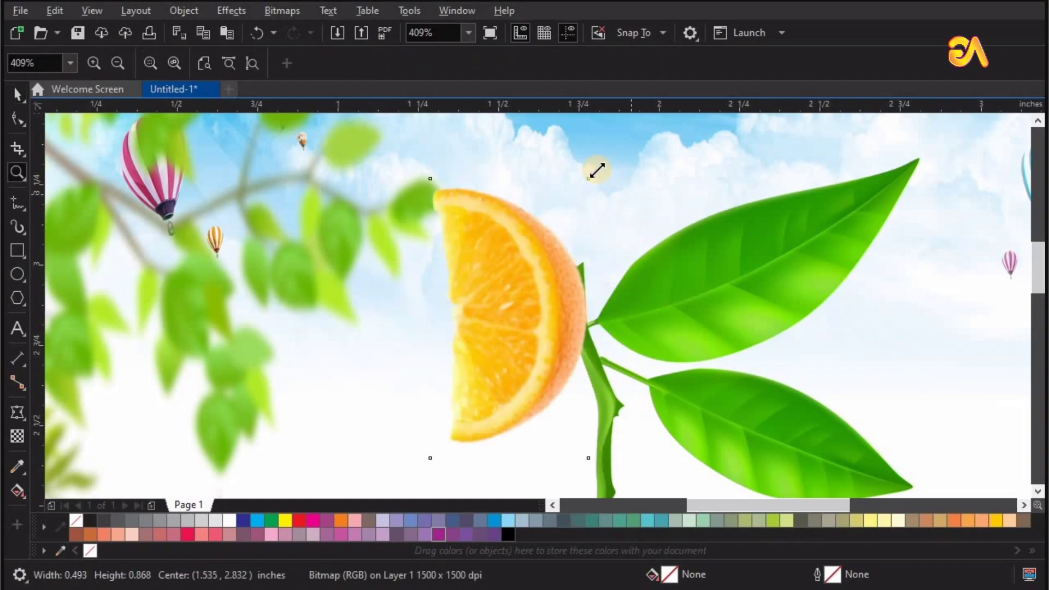
{"action": "mouse_move", "coordinate": [592, 204]}
{"action": "left_mouse_down"}
{"action": "mouse_move", "coordinate": [518, 320]}
{"action": "mouse_move", "coordinate": [521, 341]}
{"action": "left_mouse_up"}
{"action": "left_click_drag", "start_coordinate": [575, 231], "coordinate": [569, 240]}
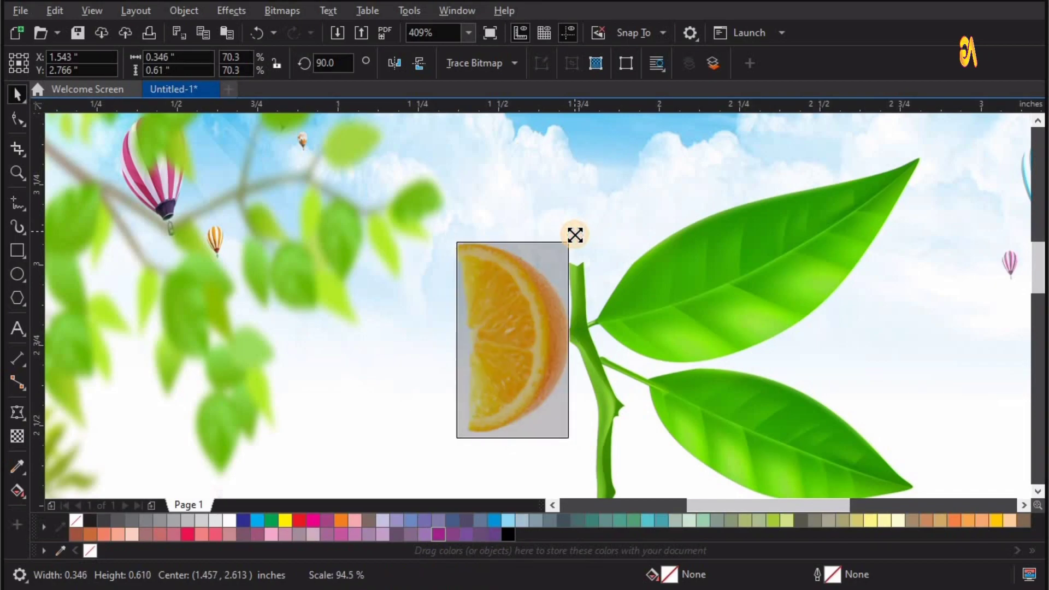
{"action": "left_click_drag", "start_coordinate": [538, 330], "coordinate": [597, 229]}
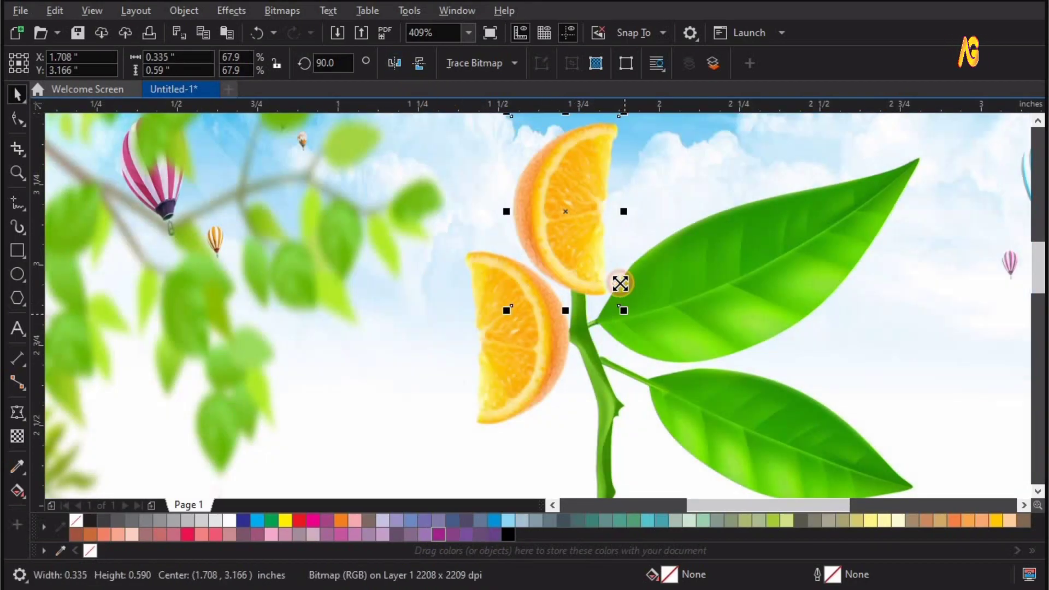
{"action": "mouse_move", "coordinate": [623, 310]}
{"action": "left_mouse_down"}
{"action": "mouse_move", "coordinate": [595, 260]}
{"action": "mouse_move", "coordinate": [571, 247]}
{"action": "mouse_move", "coordinate": [657, 266]}
{"action": "left_mouse_up"}
{"action": "key", "text": "shift+F4"}
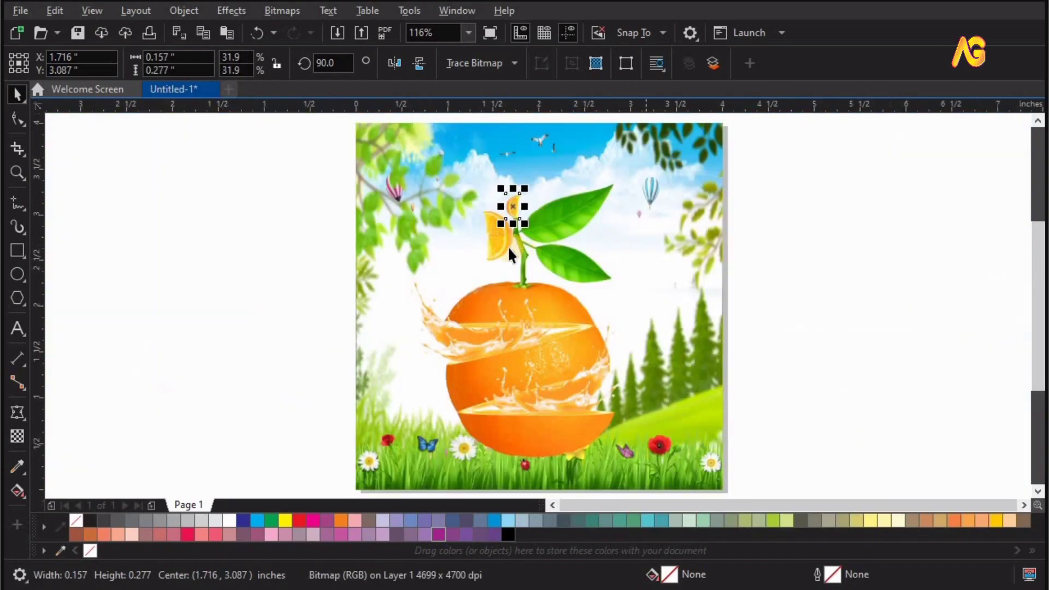
- Group all the orange artwork and PowerClip it inside the leafy frame rectangle
{"action": "key", "text": "ctrl+a"}
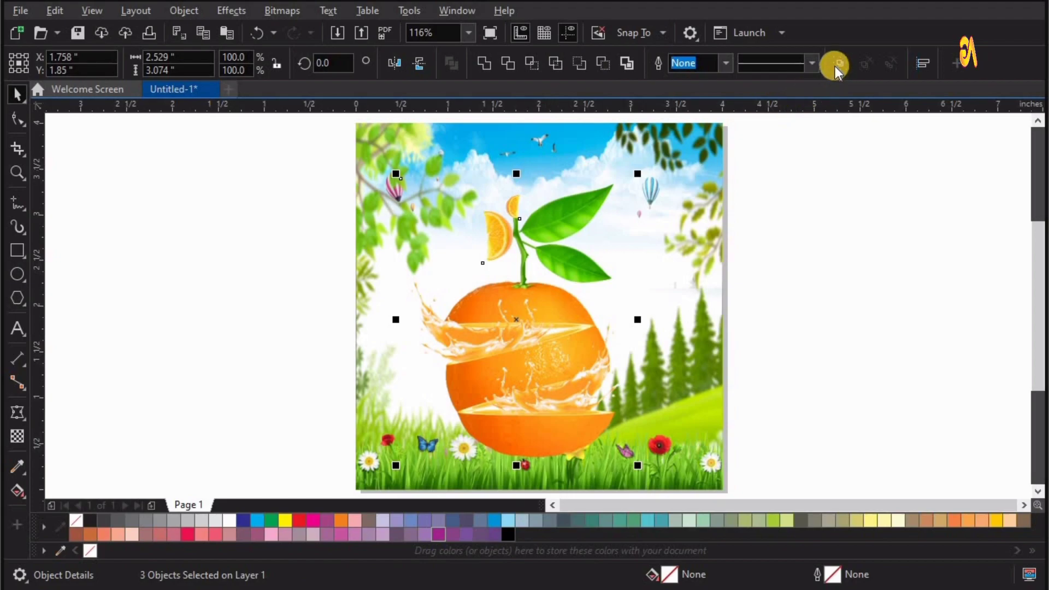
{"action": "key", "text": "ctrl+g"}
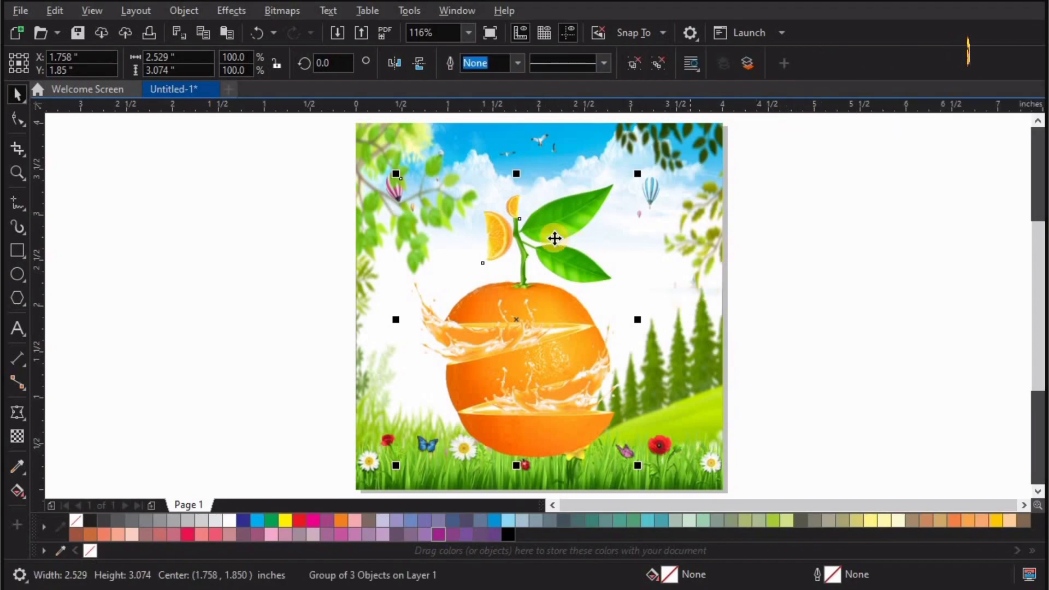
{"action": "left_click", "coordinate": [184, 11]}
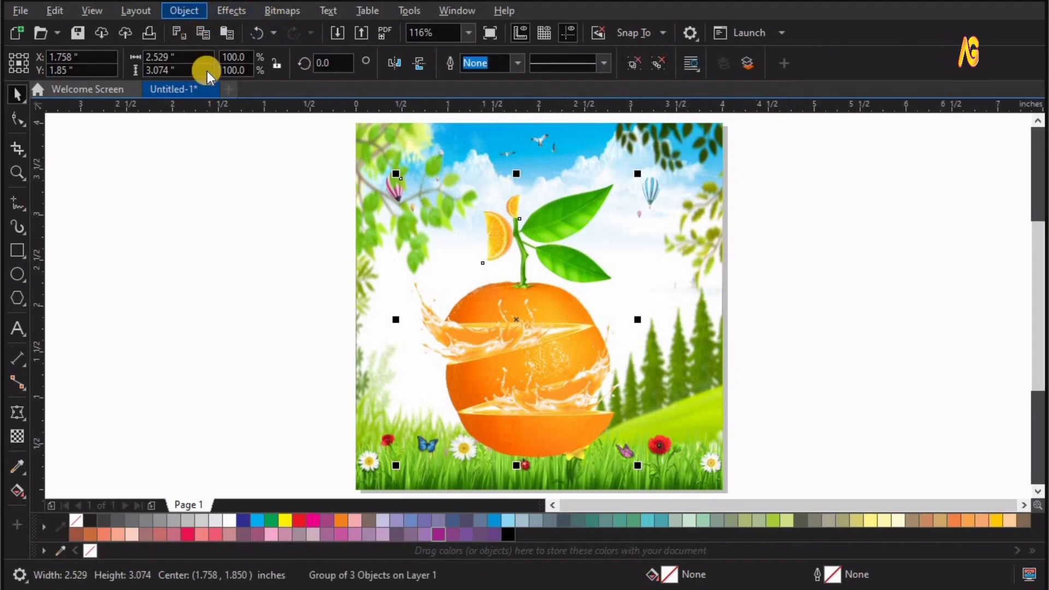
{"action": "left_click", "coordinate": [470, 72]}
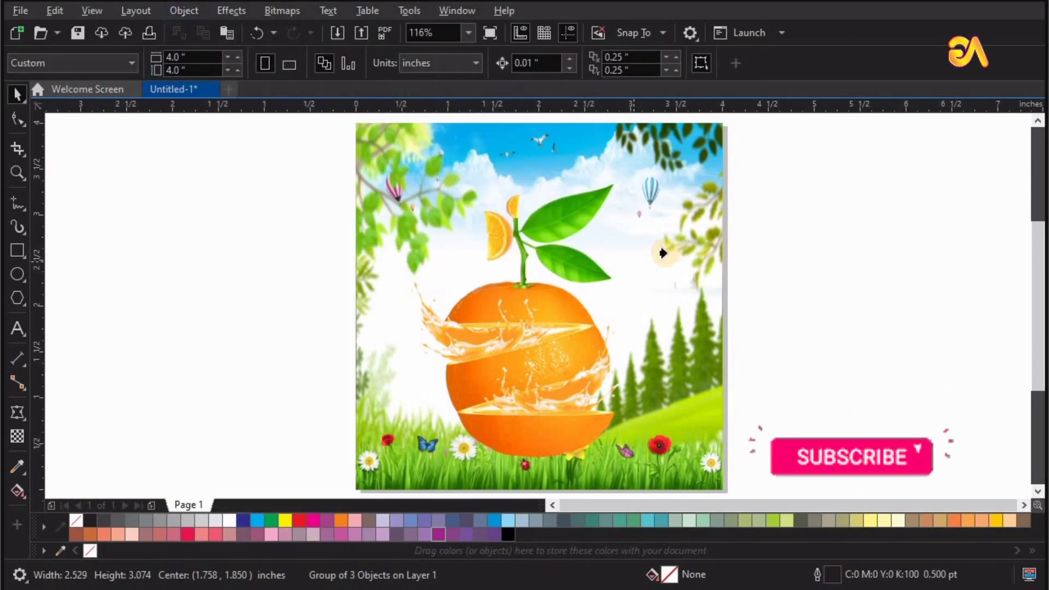
{"action": "left_click", "coordinate": [667, 253]}
- Inside the frame's contents, bring the grass strip forward one level in front of the orange
{"action": "left_click", "coordinate": [87, 133]}
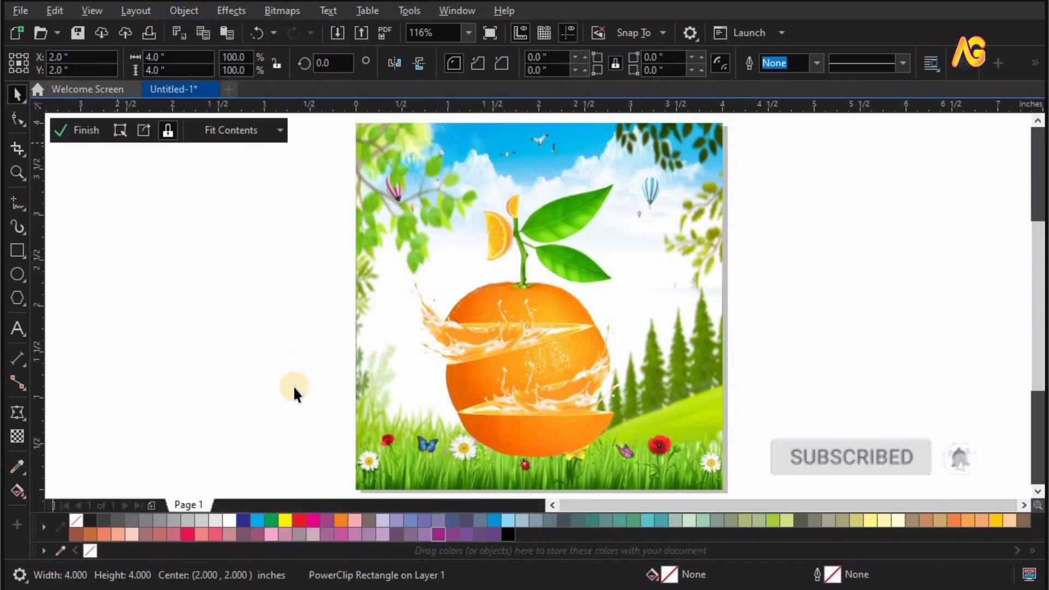
{"action": "left_click", "coordinate": [363, 452]}
{"action": "right_click", "coordinate": [365, 451]}
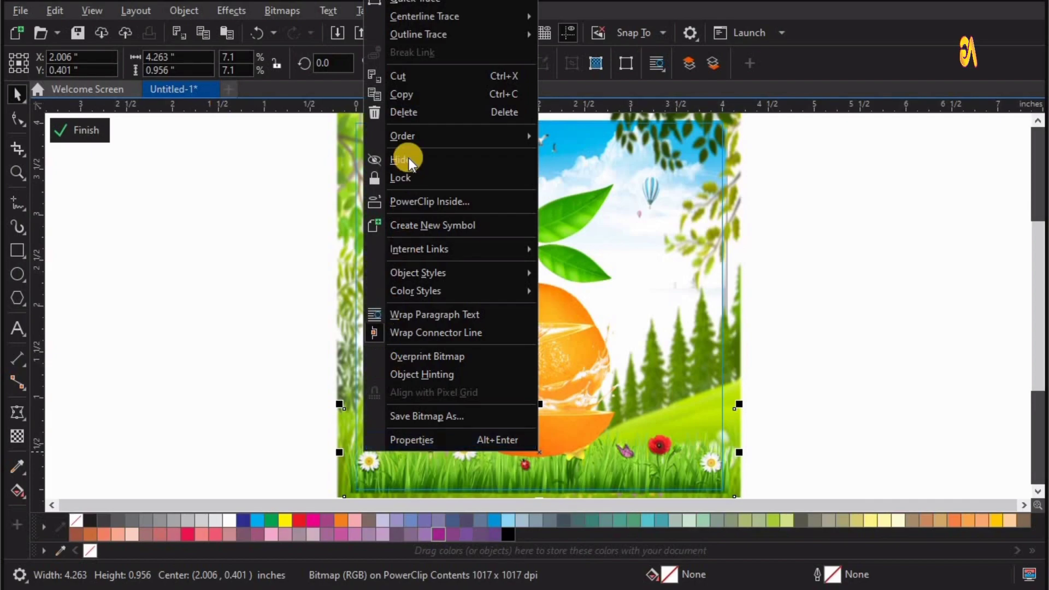
{"action": "mouse_move", "coordinate": [448, 136]}
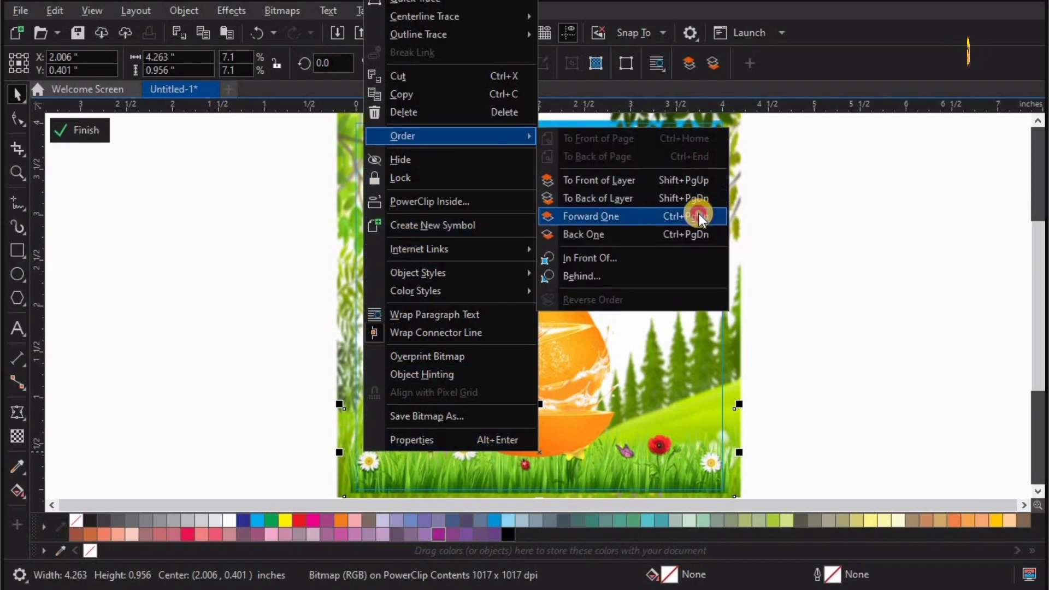
{"action": "left_click", "coordinate": [700, 218]}
{"action": "left_click", "coordinate": [104, 143]}
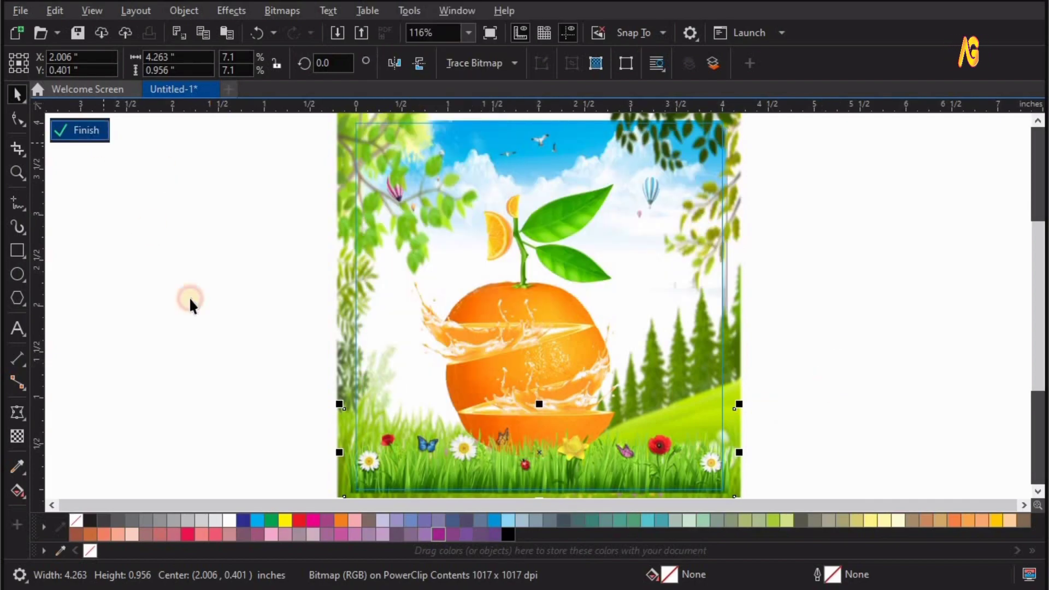
{"action": "left_click", "coordinate": [196, 316]}
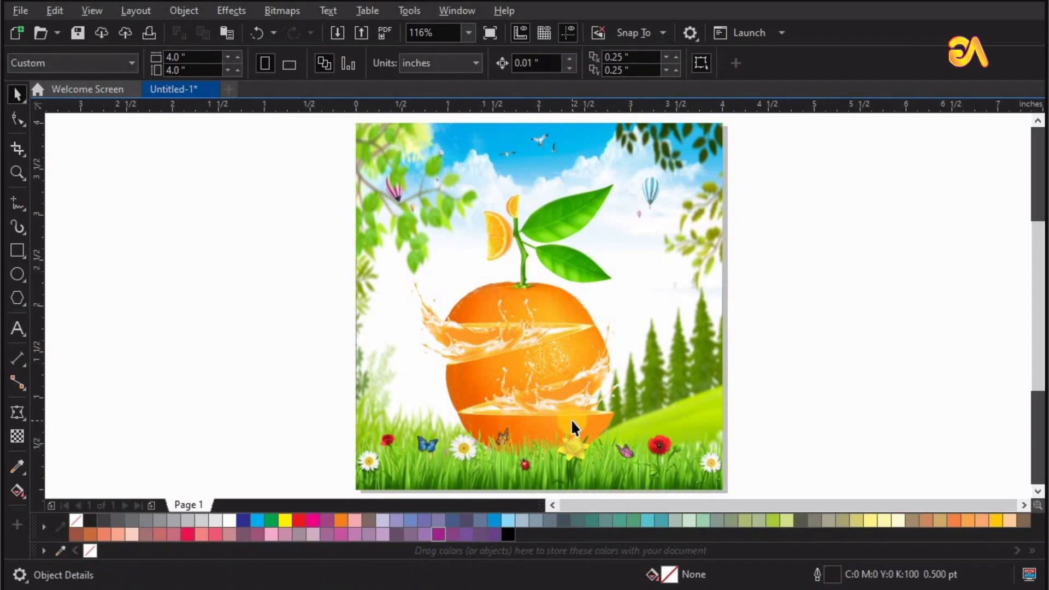